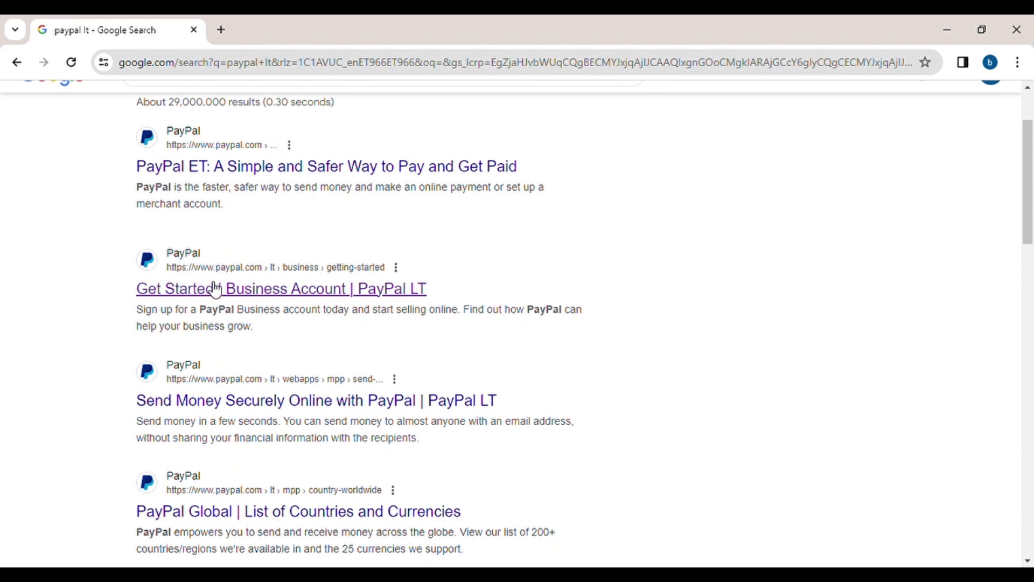
Open the PayPal LT business getting-started page from the search results and start signing up for a Business Account
{"action": "left_click", "coordinate": [210, 296]}
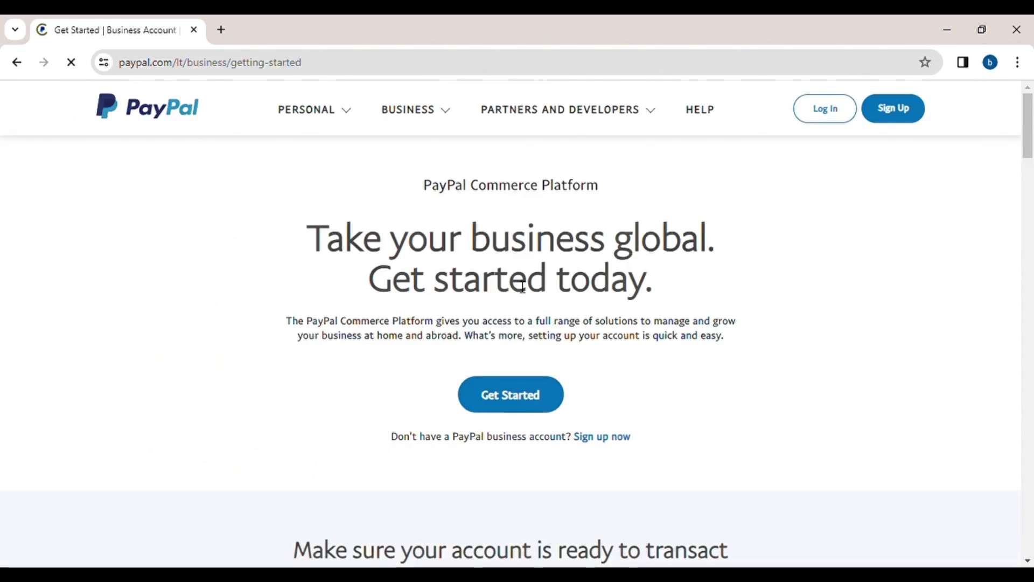
{"action": "left_click", "coordinate": [898, 123]}
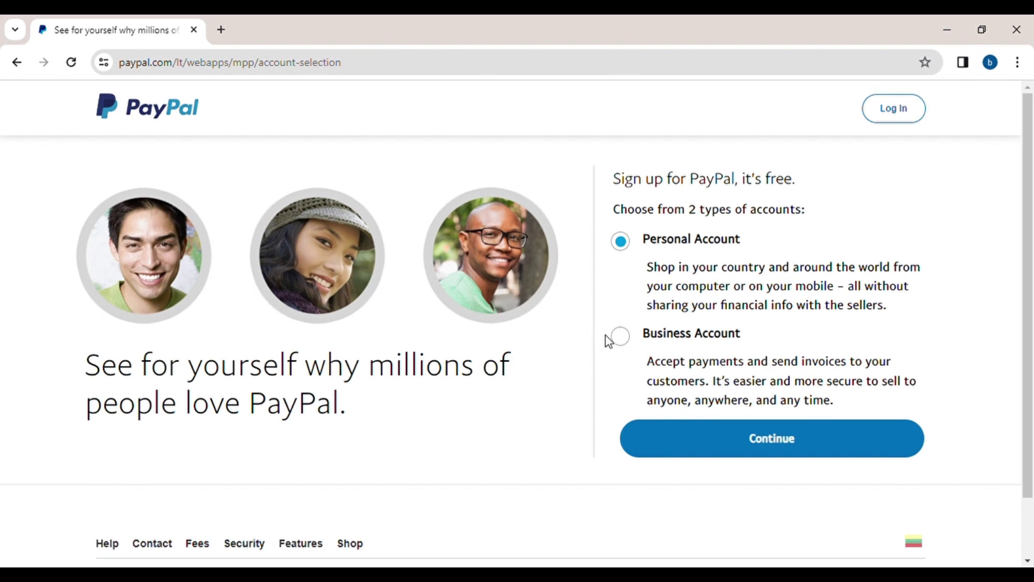
{"action": "left_click", "coordinate": [621, 338]}
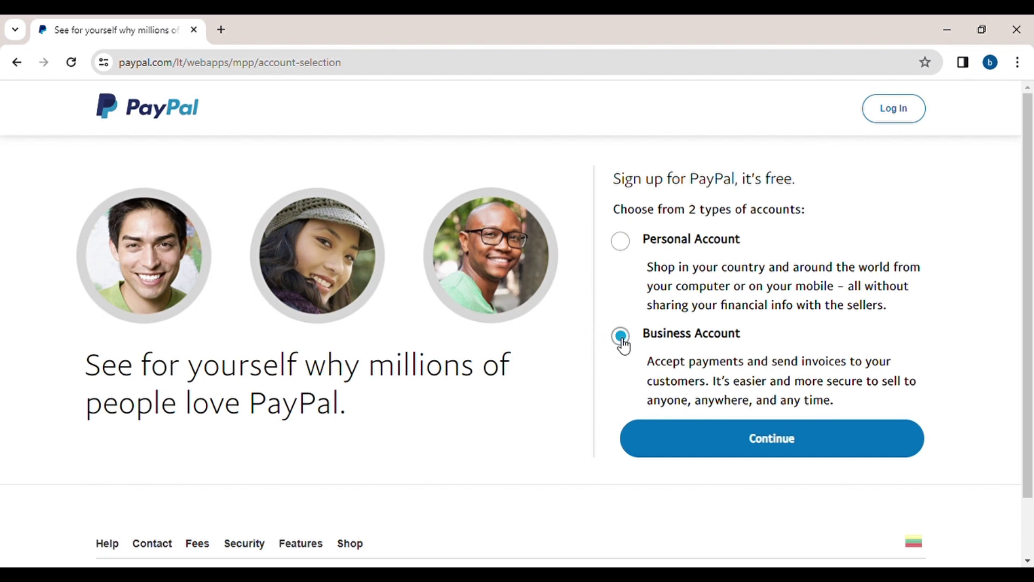
{"action": "left_click", "coordinate": [674, 442]}
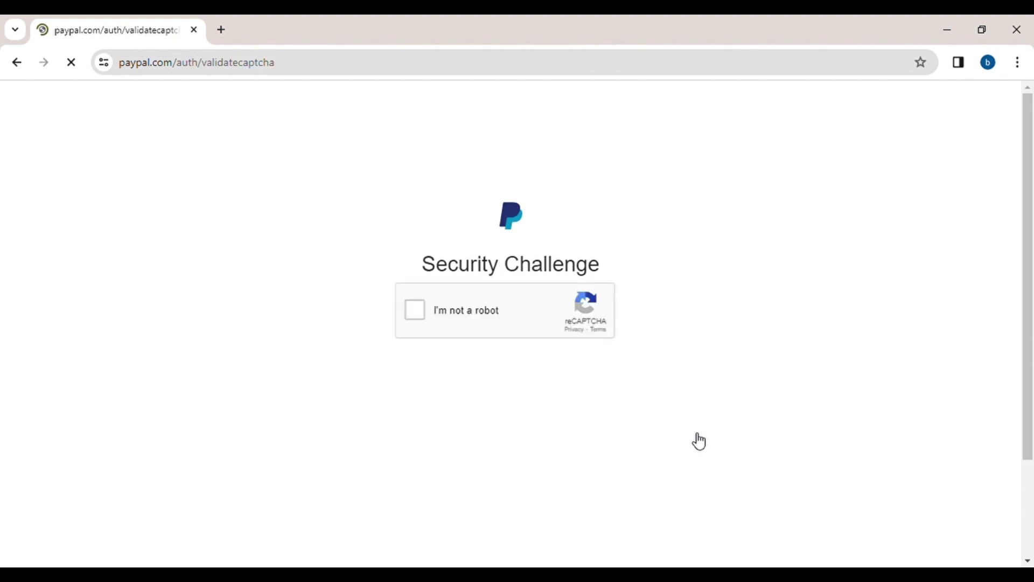
Complete the security challenge by selecting four images with traffic lights and submitting them for verification
{"action": "left_click", "coordinate": [419, 312]}
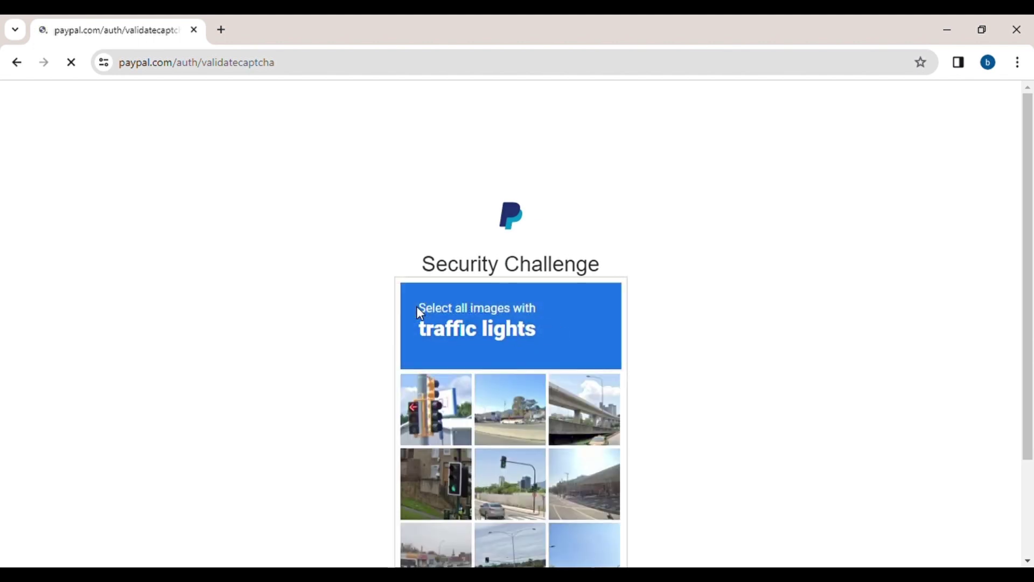
{"action": "scroll", "coordinate": [417, 307], "scroll_direction": "down", "scroll_amount": 2}
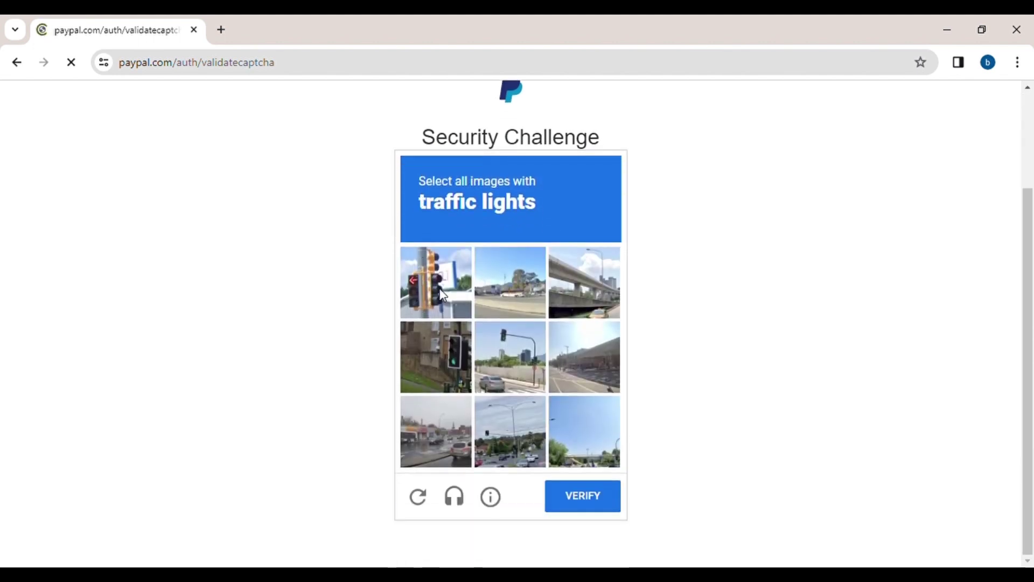
{"action": "left_click", "coordinate": [438, 286]}
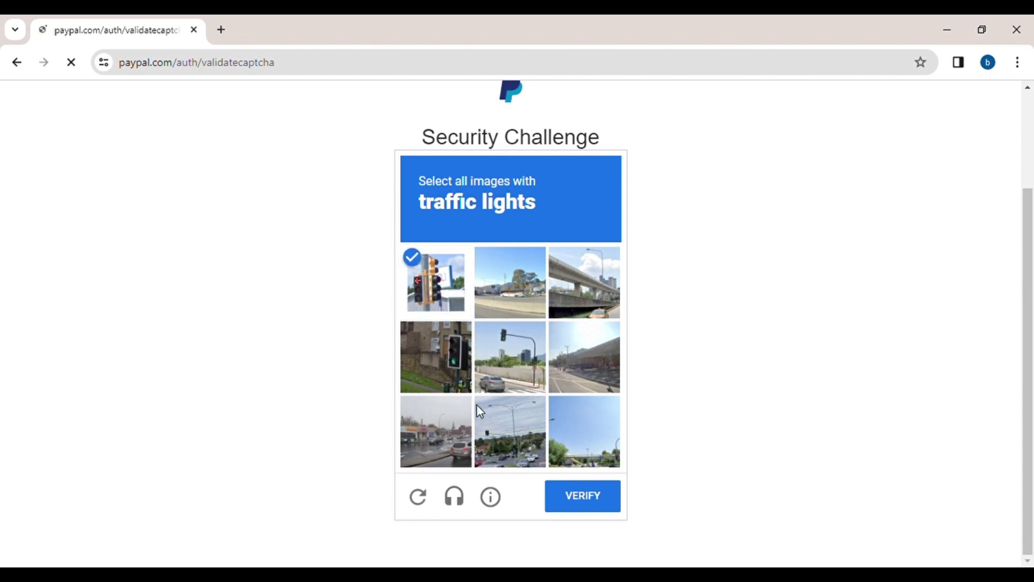
{"action": "left_click", "coordinate": [440, 379]}
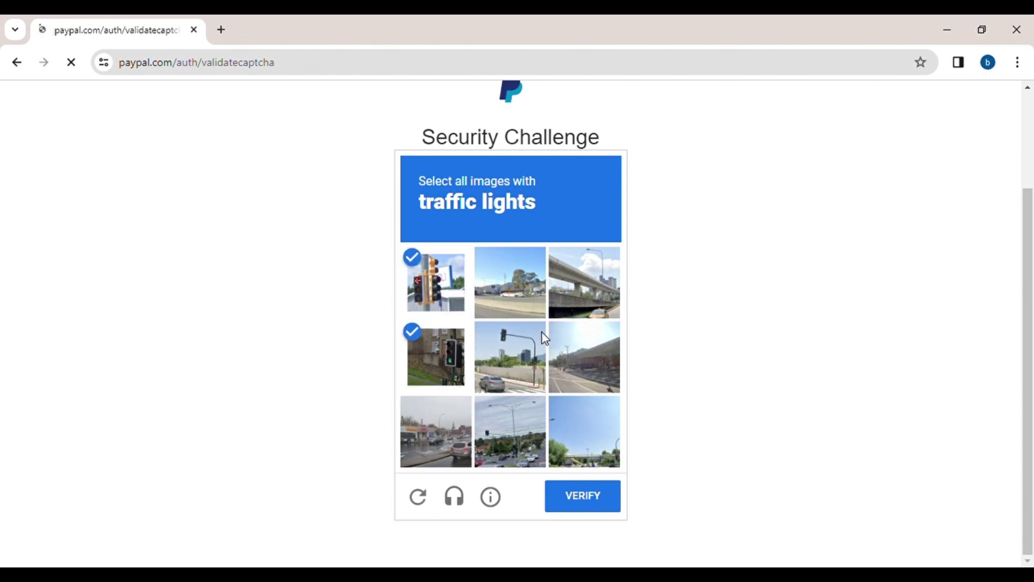
{"action": "left_click", "coordinate": [499, 365]}
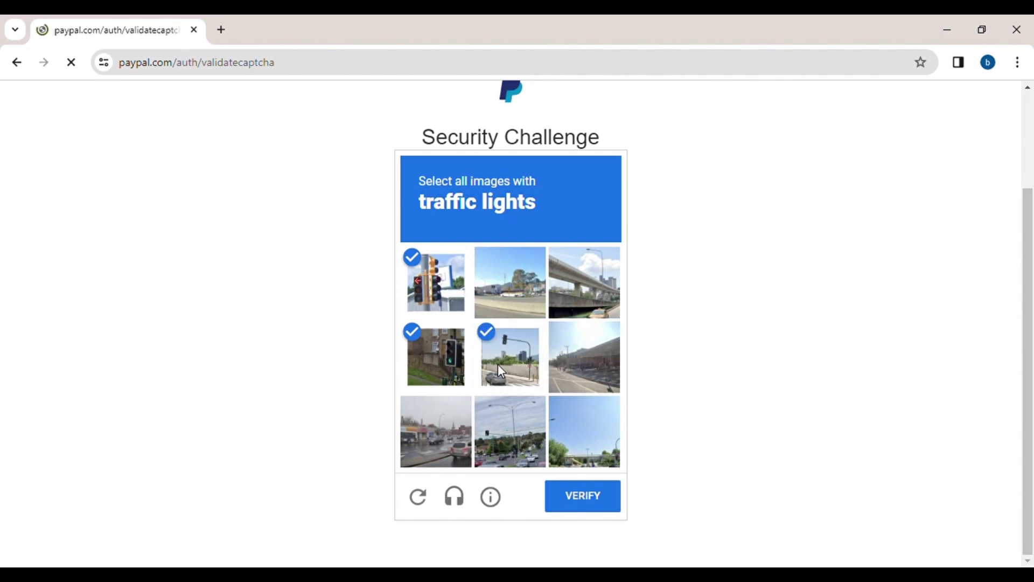
{"action": "left_click", "coordinate": [506, 447]}
{"action": "left_click", "coordinate": [573, 497]}
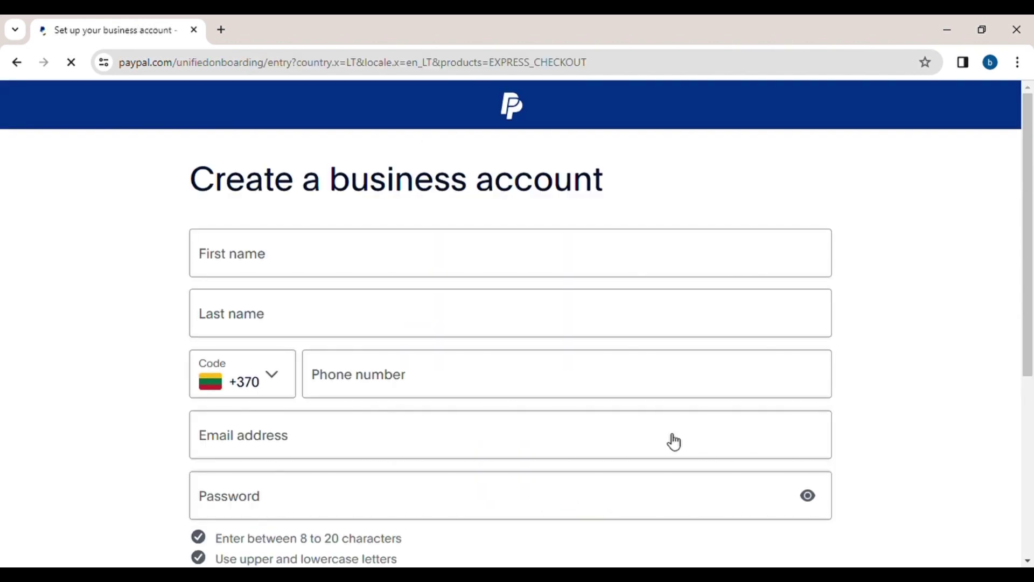
Look through the business account form's fields and agree to PayPal's User Agreement and Privacy Statement
{"action": "scroll", "coordinate": [495, 339], "scroll_direction": "down", "scroll_amount": 2}
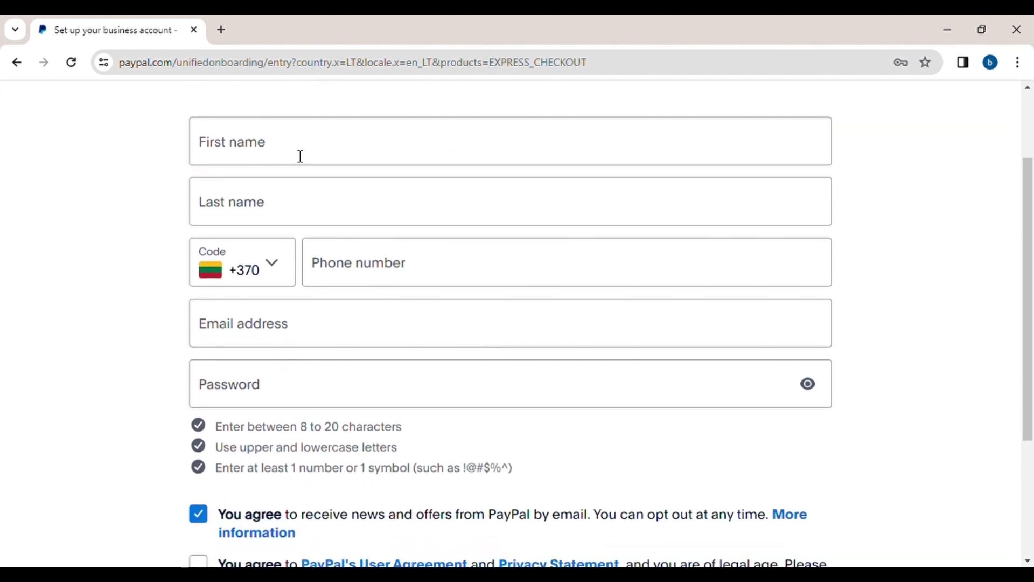
{"action": "left_click", "coordinate": [301, 157]}
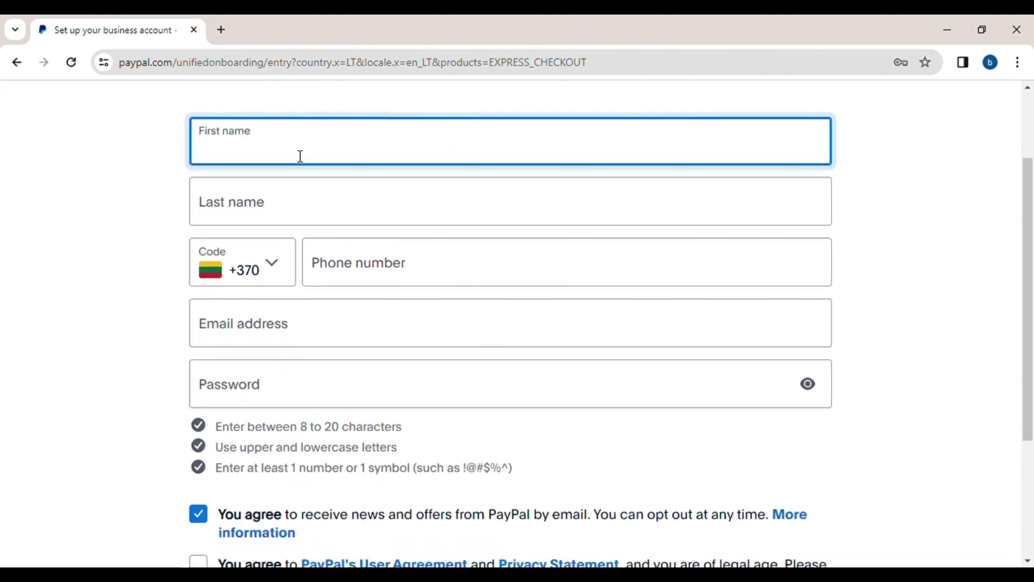
{"action": "left_click", "coordinate": [255, 206]}
{"action": "left_click", "coordinate": [356, 281]}
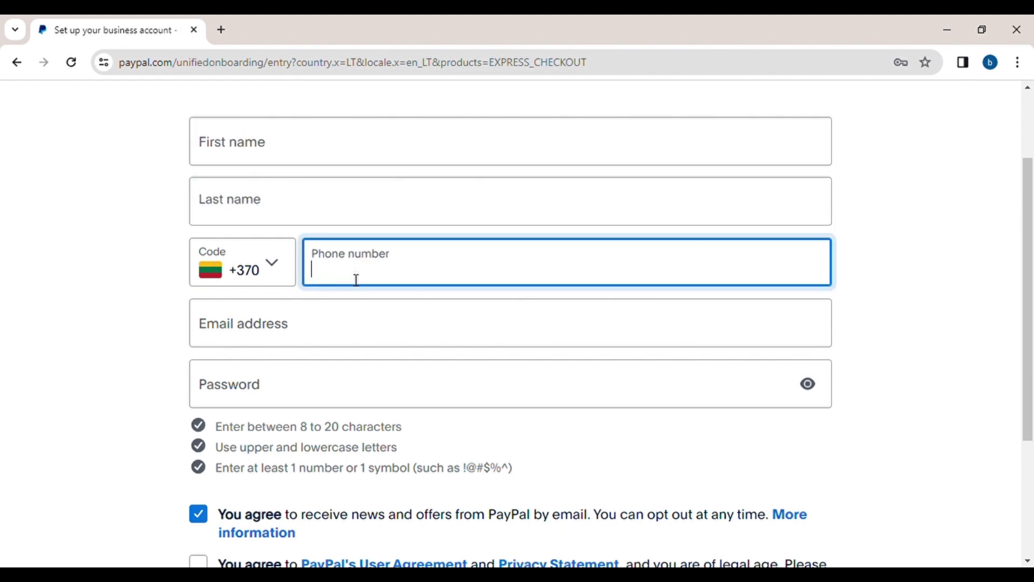
{"action": "scroll", "coordinate": [279, 336], "scroll_direction": "down", "scroll_amount": 3}
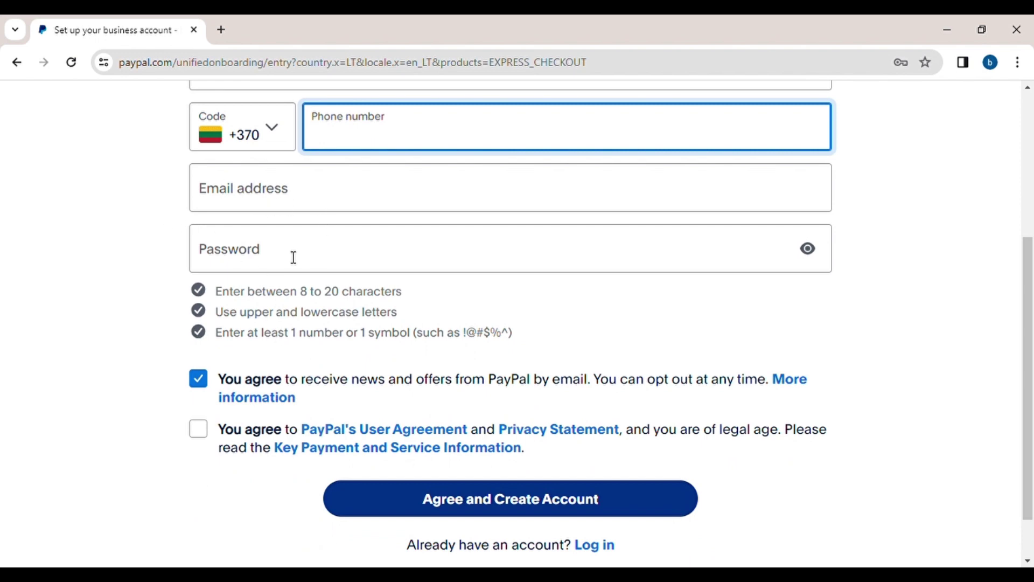
{"action": "left_click", "coordinate": [198, 434]}
{"action": "left_click", "coordinate": [198, 451]}
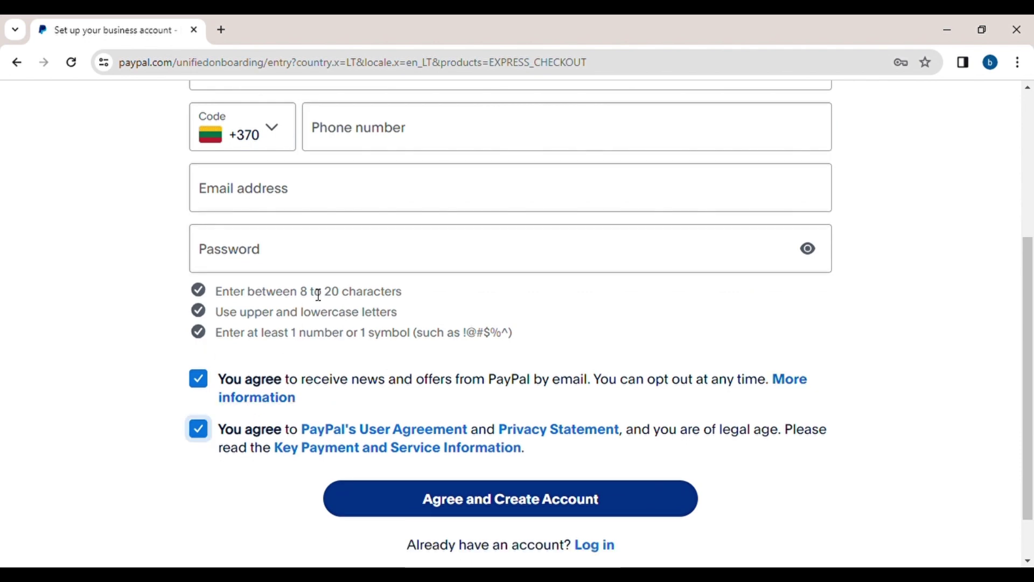
{"action": "scroll", "coordinate": [319, 295], "scroll_direction": "up", "scroll_amount": 5}
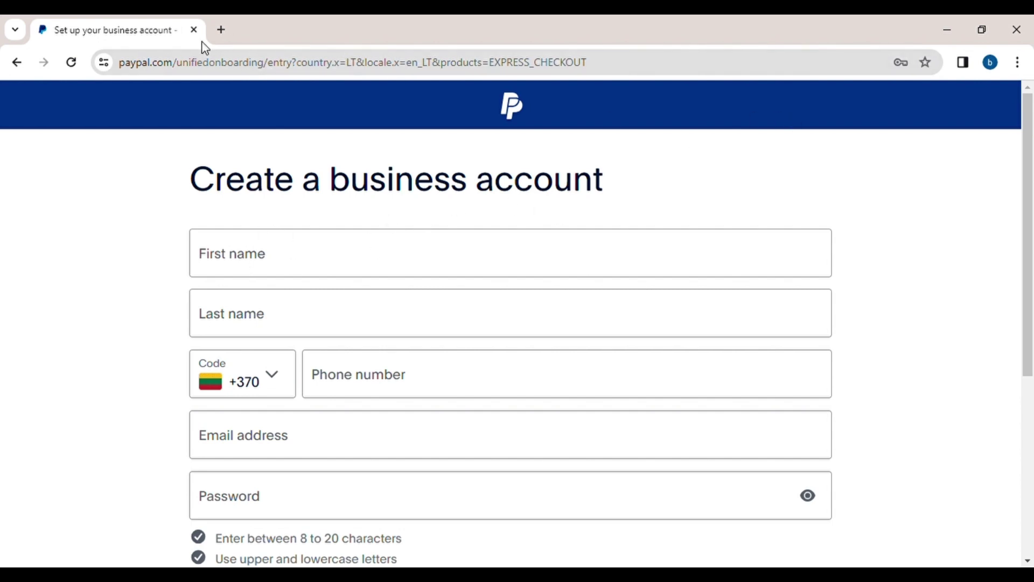
Search Google for "fake address generator" in a new browser tab
{"action": "left_click", "coordinate": [222, 30]}
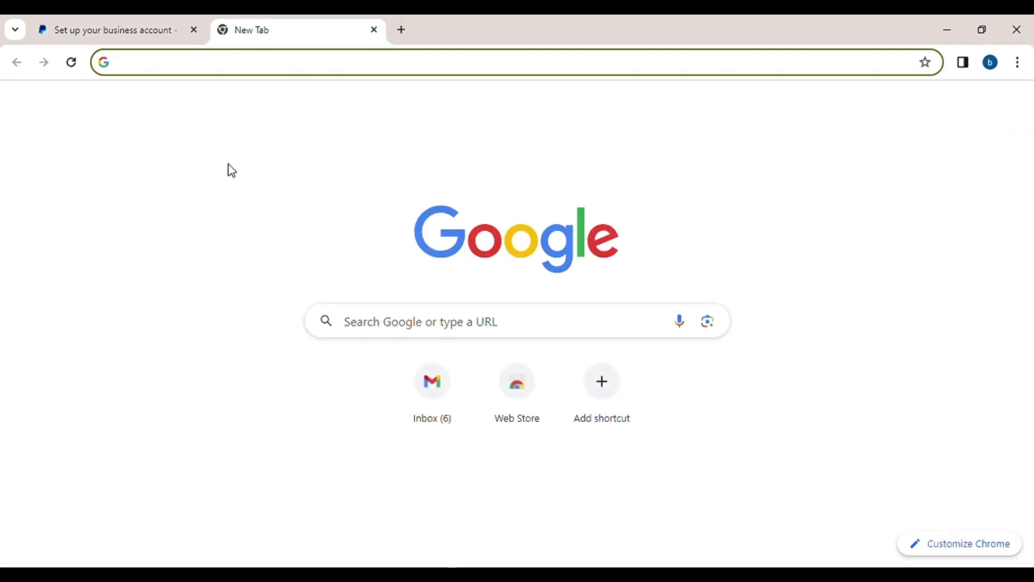
{"action": "left_click", "coordinate": [366, 323]}
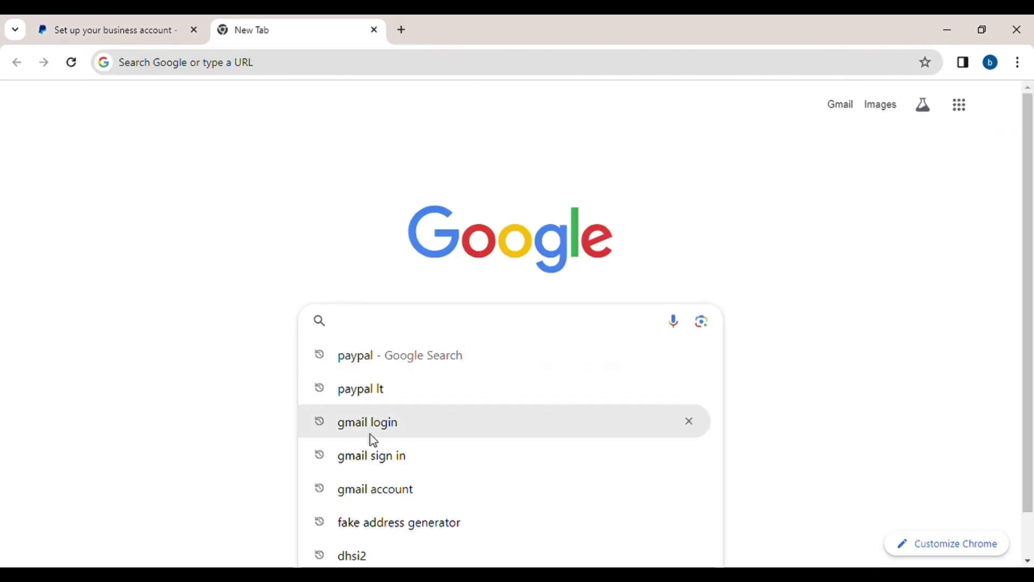
{"action": "left_click", "coordinate": [389, 523]}
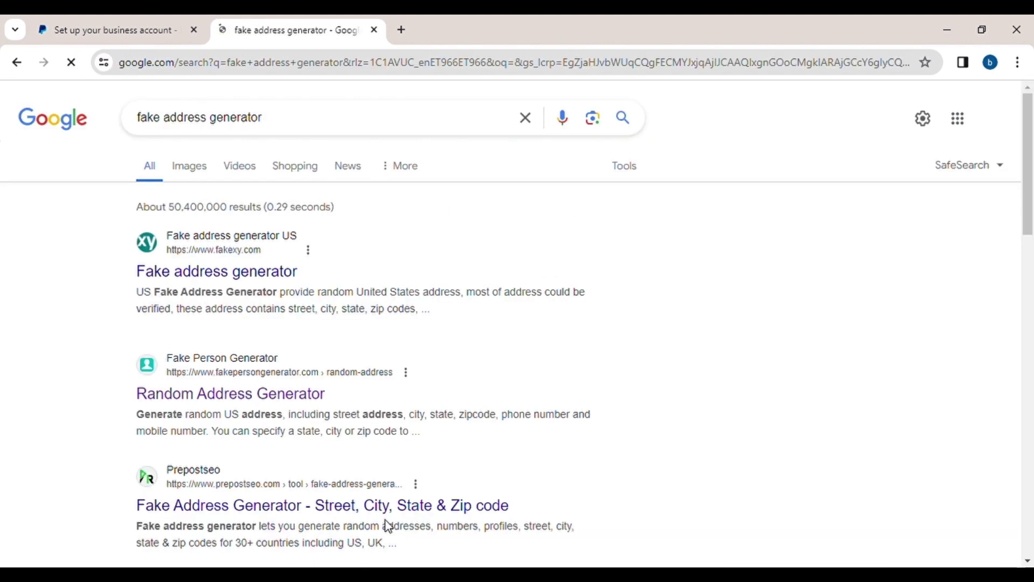
Find the WebThemez Fake Address Generator among the search results and open it
{"action": "scroll", "coordinate": [217, 446], "scroll_direction": "down", "scroll_amount": 4}
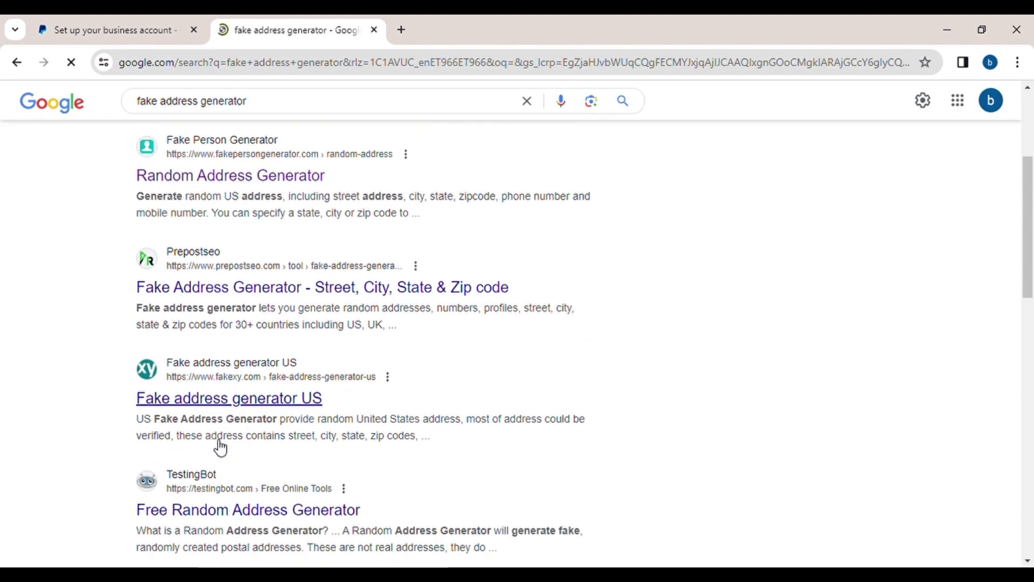
{"action": "scroll", "coordinate": [220, 449], "scroll_direction": "down", "scroll_amount": 8}
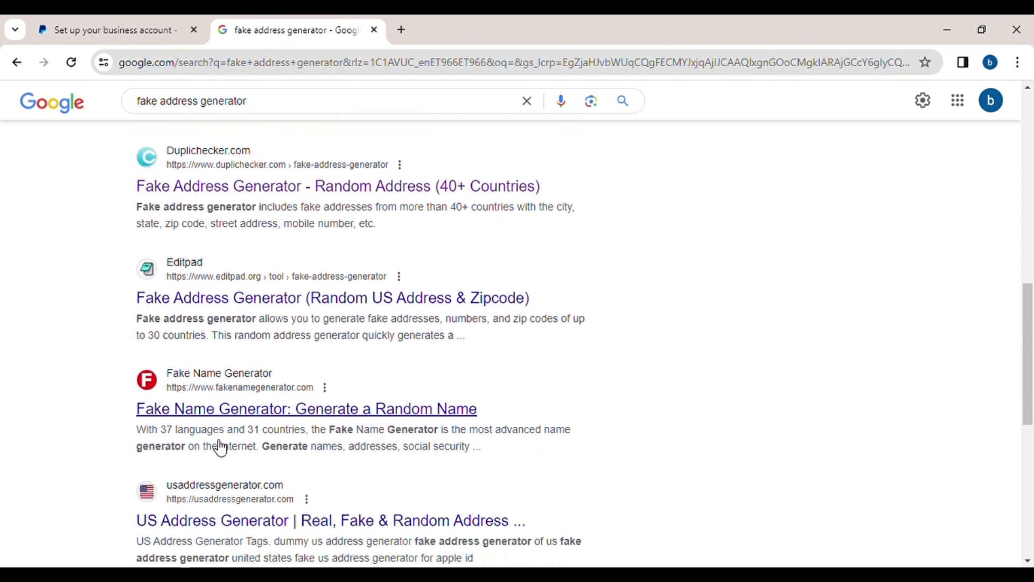
{"action": "scroll", "coordinate": [221, 448], "scroll_direction": "down", "scroll_amount": 10}
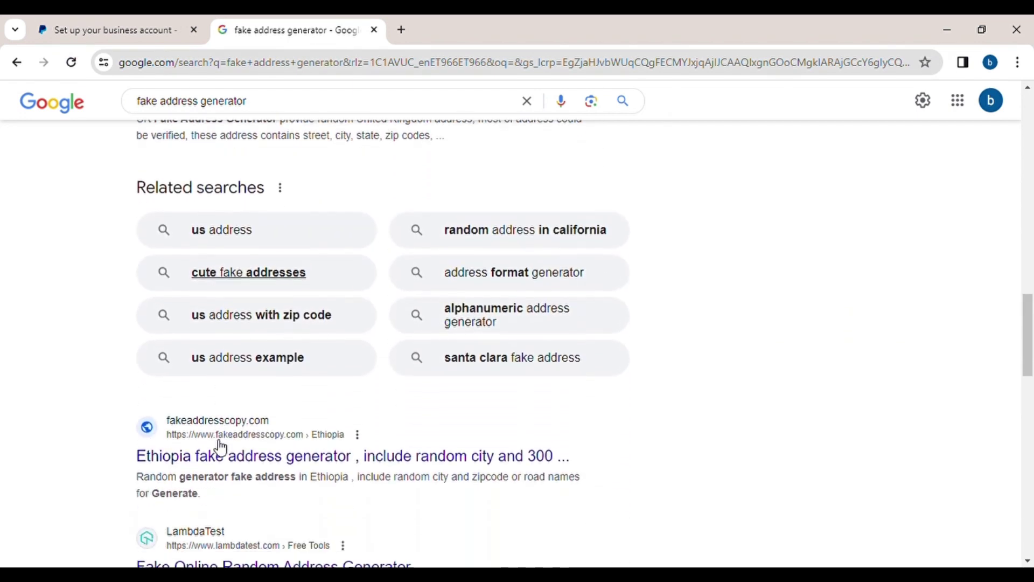
{"action": "scroll", "coordinate": [220, 448], "scroll_direction": "down", "scroll_amount": 8}
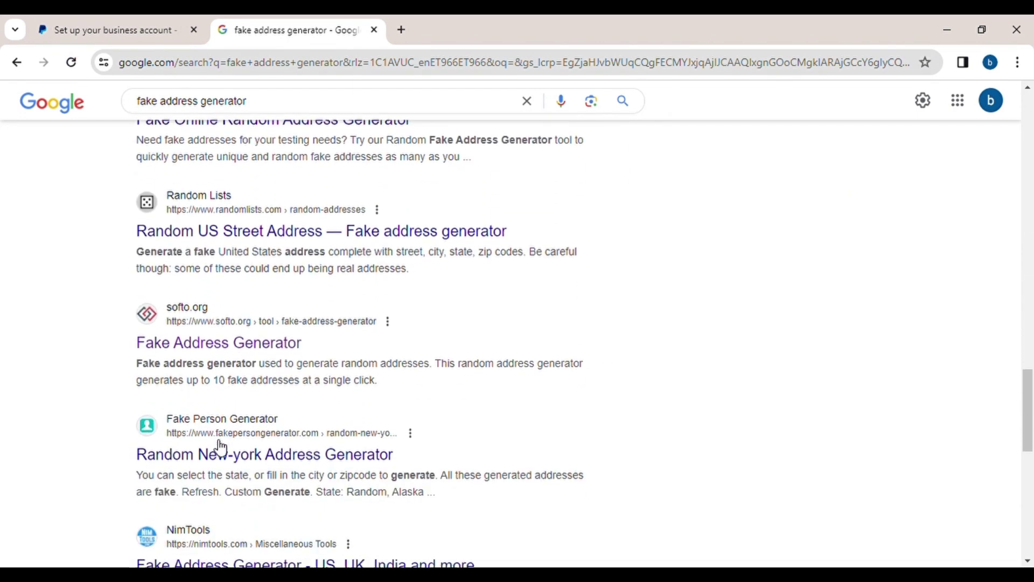
{"action": "scroll", "coordinate": [221, 448], "scroll_direction": "down", "scroll_amount": 4}
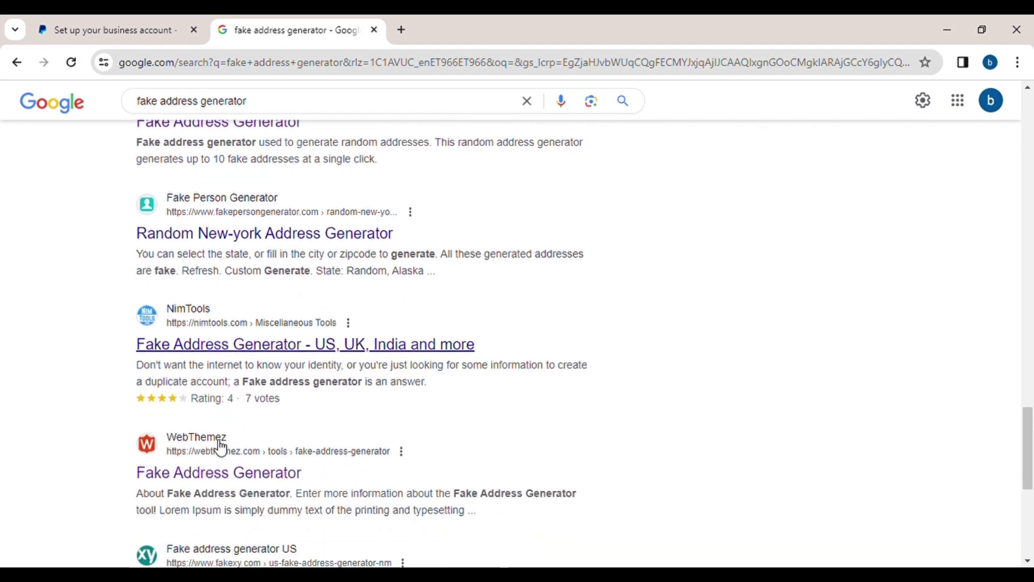
{"action": "scroll", "coordinate": [221, 449], "scroll_direction": "down", "scroll_amount": 1}
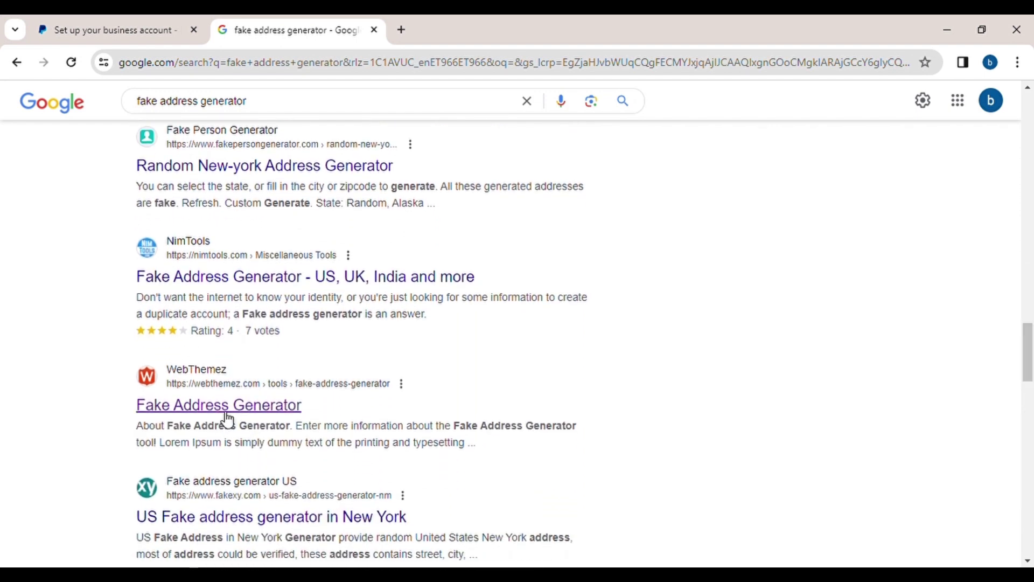
{"action": "left_click", "coordinate": [228, 420]}
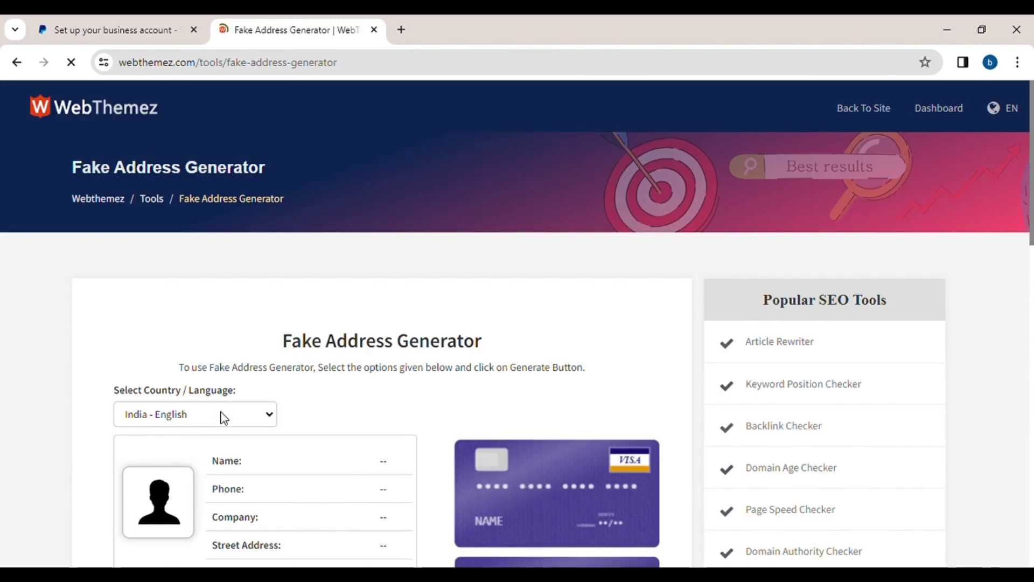
Set the country and language to Latvia - Latvian, generate a fake profile, and review its details
{"action": "scroll", "coordinate": [273, 306], "scroll_direction": "down", "scroll_amount": 5}
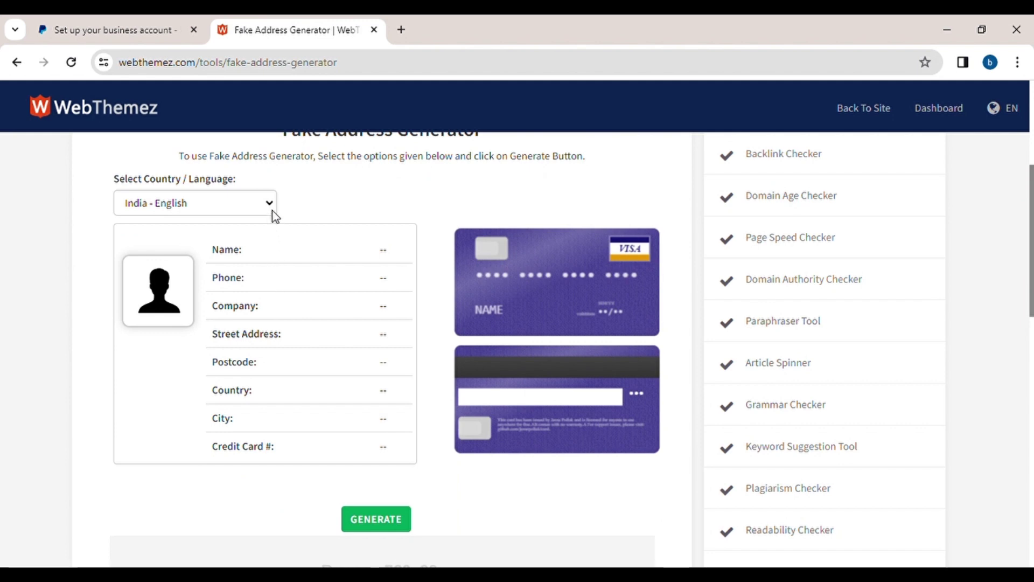
{"action": "left_click", "coordinate": [272, 208]}
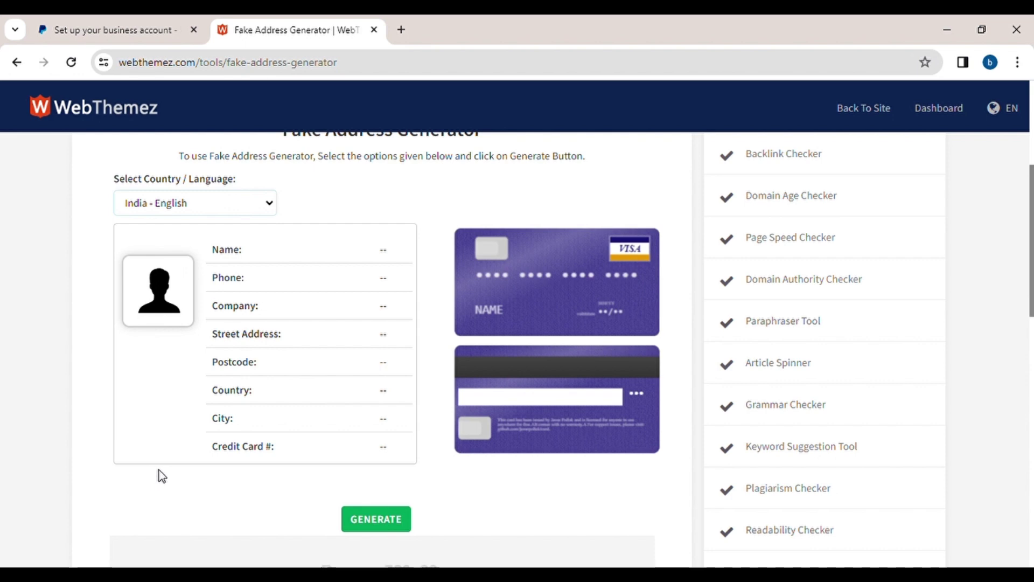
{"action": "key", "text": "l"}
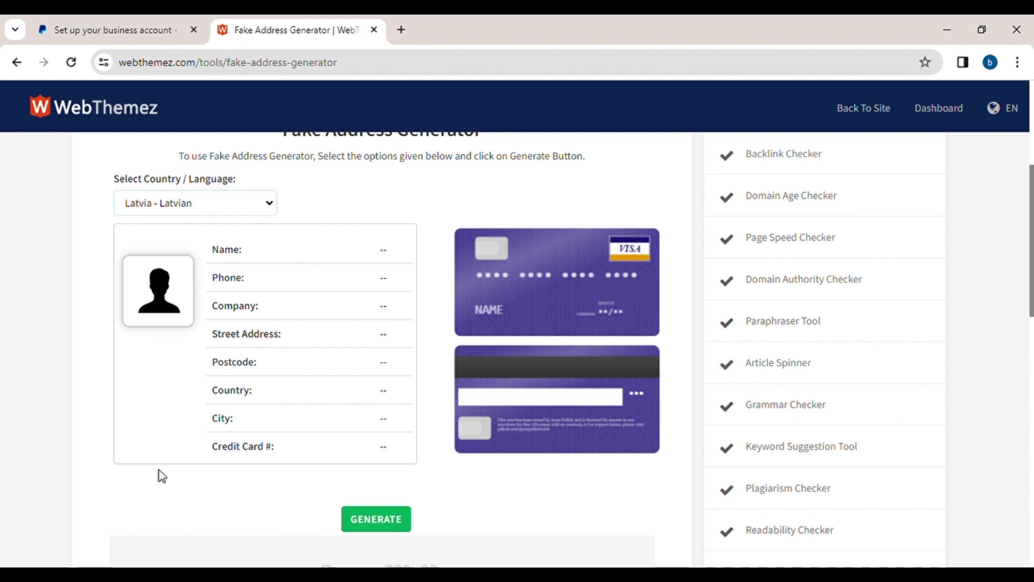
{"action": "left_click", "coordinate": [380, 517]}
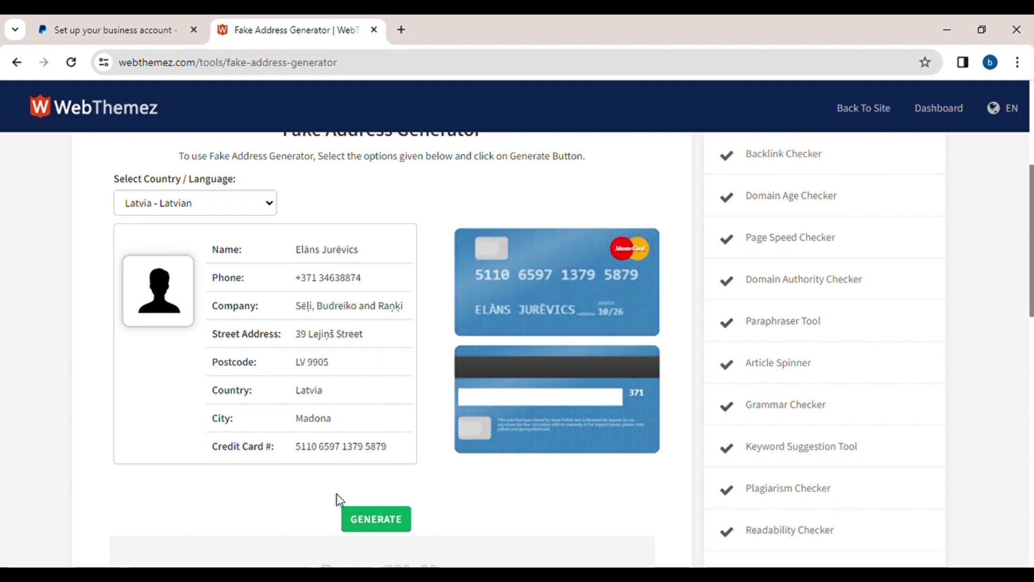
{"action": "scroll", "coordinate": [343, 470], "scroll_direction": "down", "scroll_amount": 3}
{"action": "scroll", "coordinate": [342, 467], "scroll_direction": "down", "scroll_amount": 6}
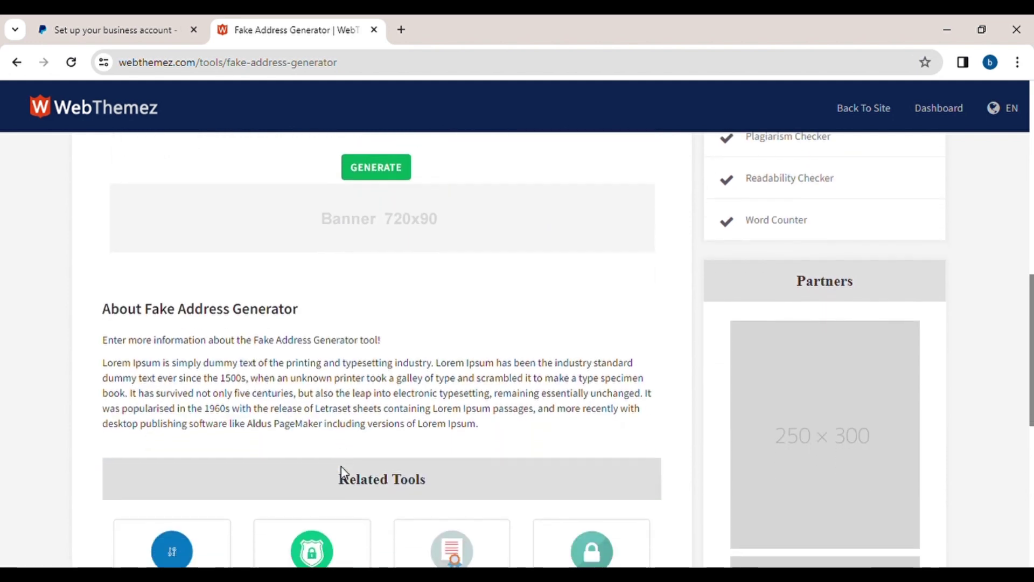
{"action": "scroll", "coordinate": [344, 473], "scroll_direction": "up", "scroll_amount": 9}
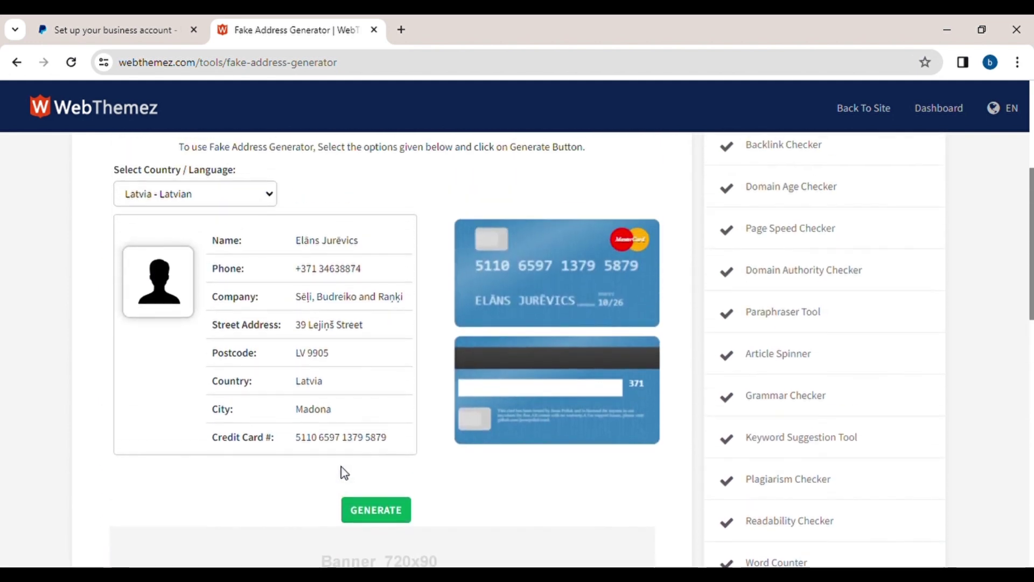
{"action": "scroll", "coordinate": [345, 474], "scroll_direction": "up", "scroll_amount": 2}
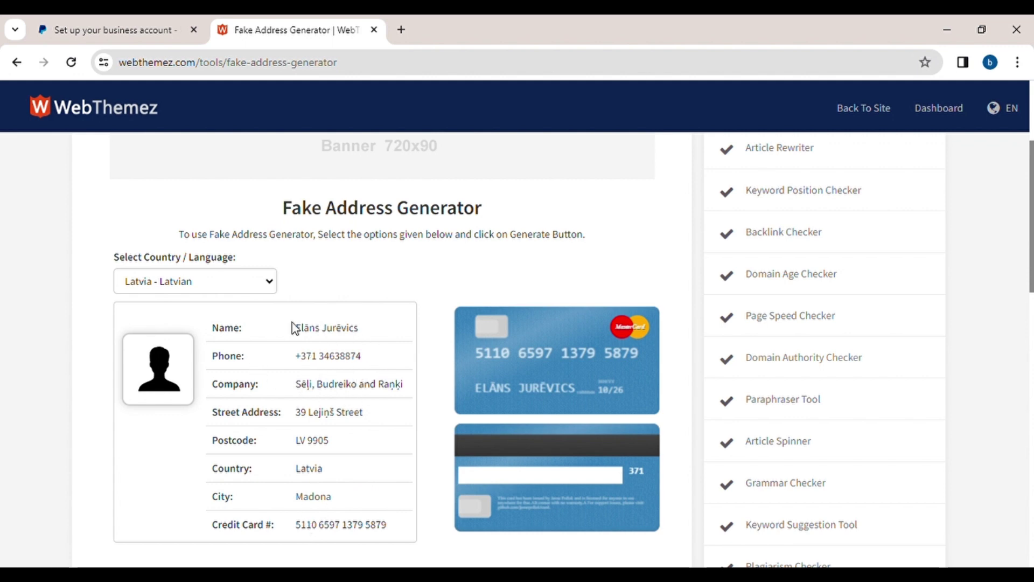
Compare the PayPal business account form with the generated profile and close the fake address generator page
{"action": "left_click", "coordinate": [139, 28]}
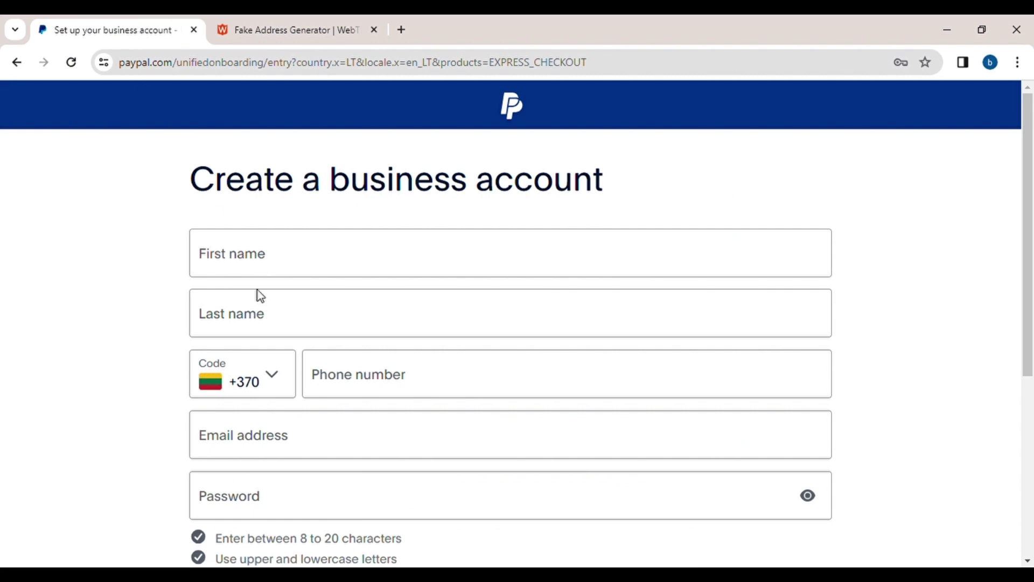
{"action": "left_click", "coordinate": [360, 397]}
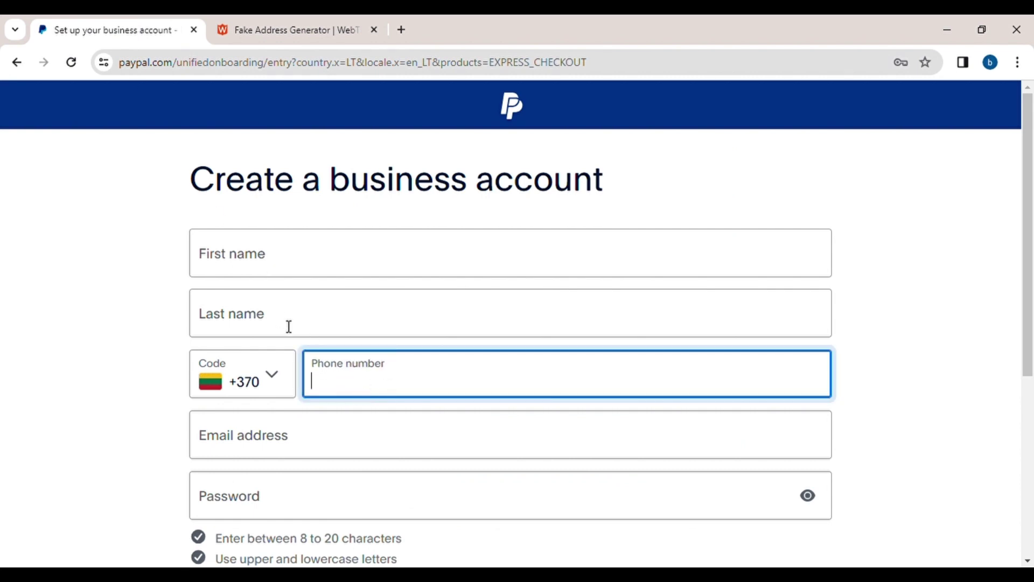
{"action": "left_click", "coordinate": [259, 28]}
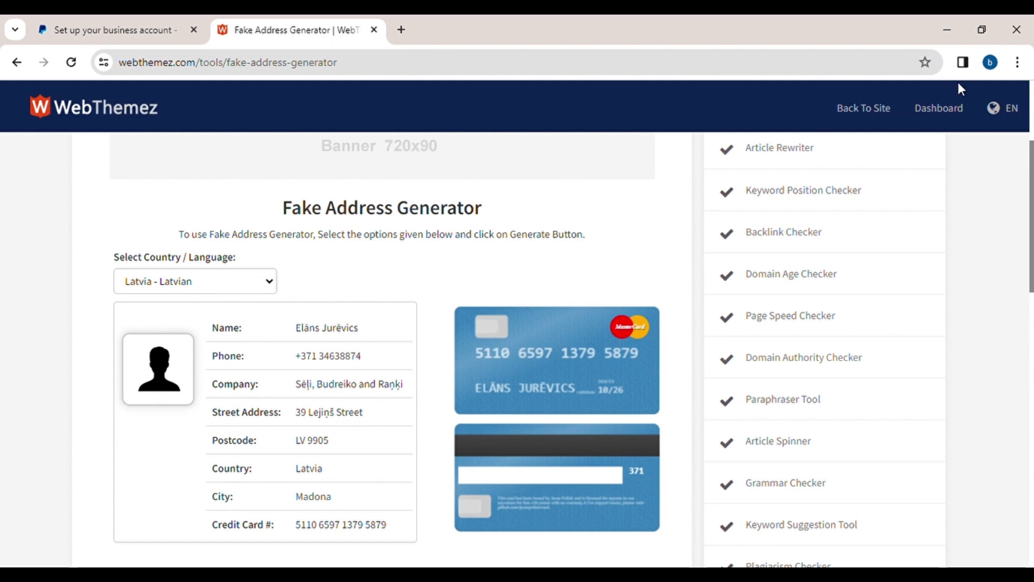
{"action": "key", "text": "ctrl+w"}
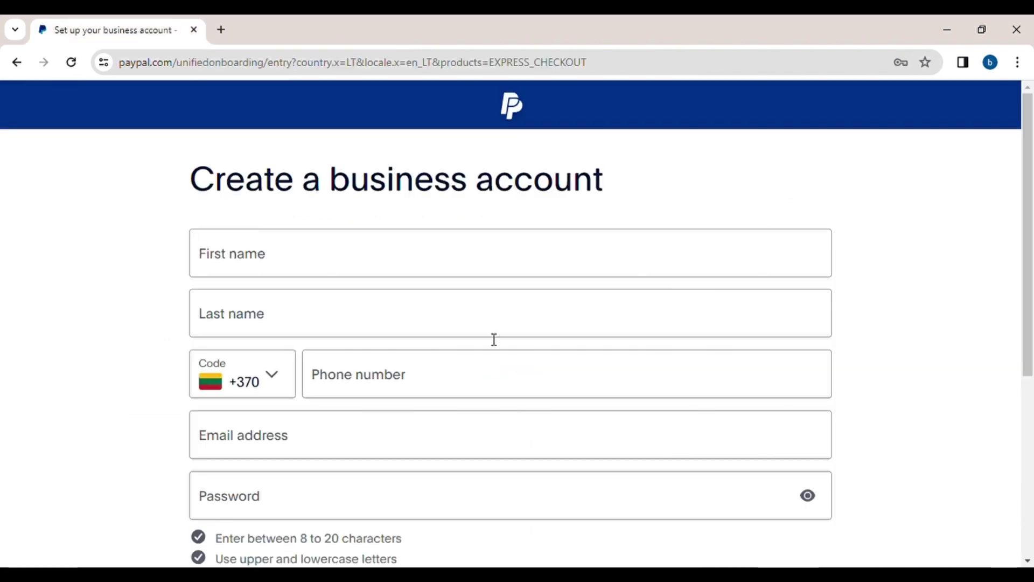
Go through the form's name and phone number fields and agree to PayPal's User Agreement and Privacy Statement
{"action": "scroll", "coordinate": [494, 340], "scroll_direction": "down", "scroll_amount": 2}
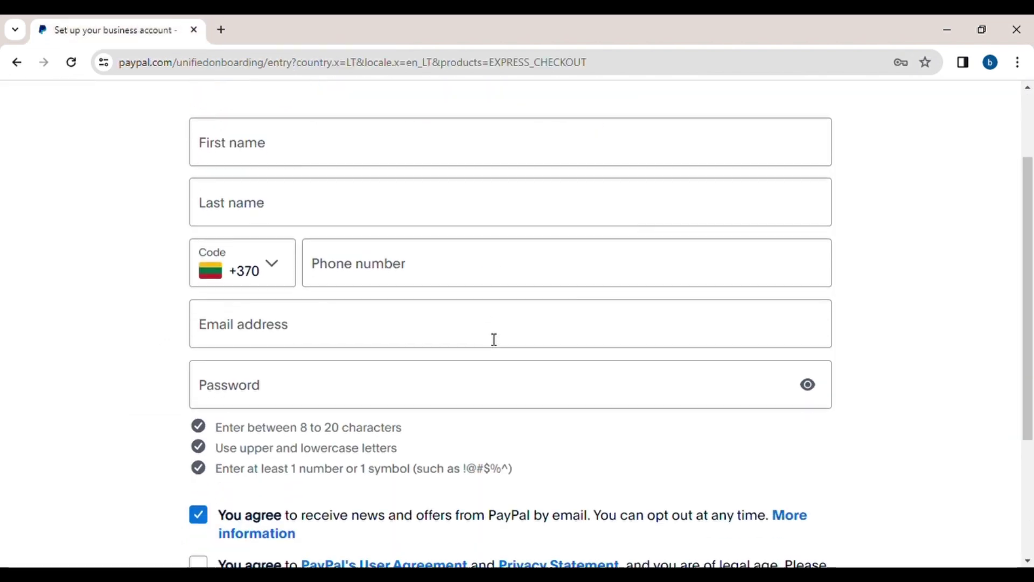
{"action": "left_click", "coordinate": [300, 156]}
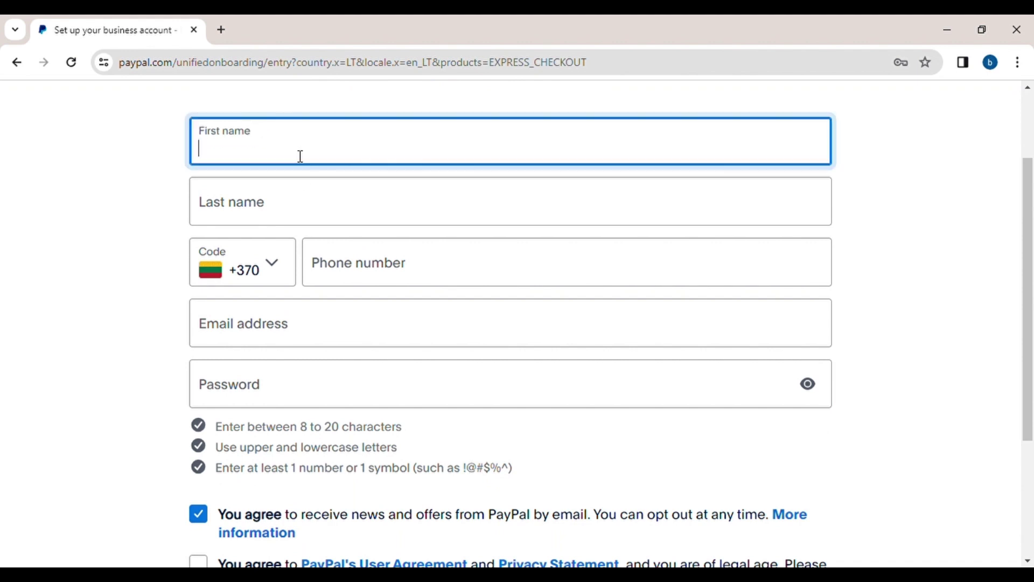
{"action": "left_click", "coordinate": [255, 205]}
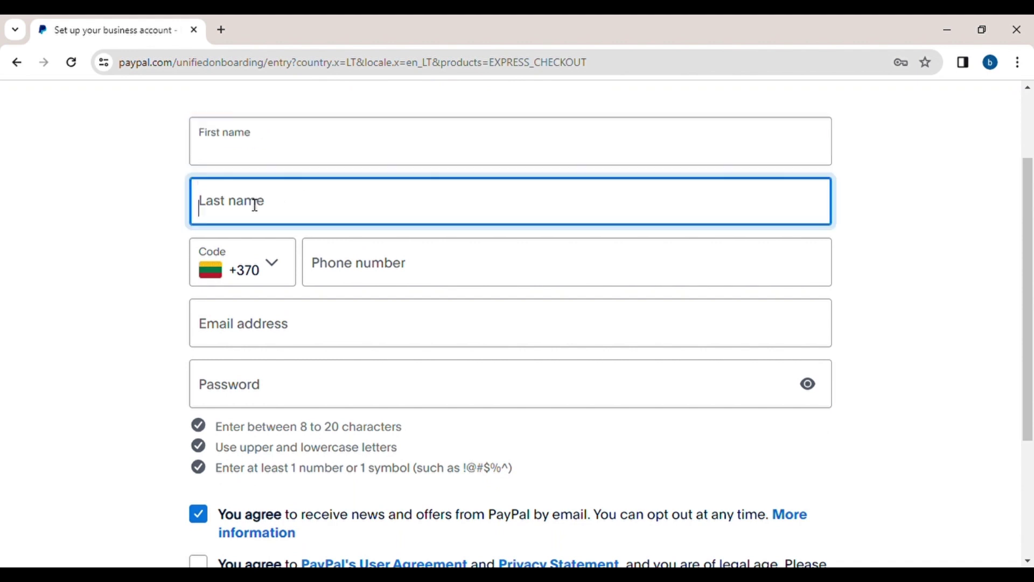
{"action": "left_click", "coordinate": [357, 280]}
{"action": "scroll", "coordinate": [279, 336], "scroll_direction": "down", "scroll_amount": 3}
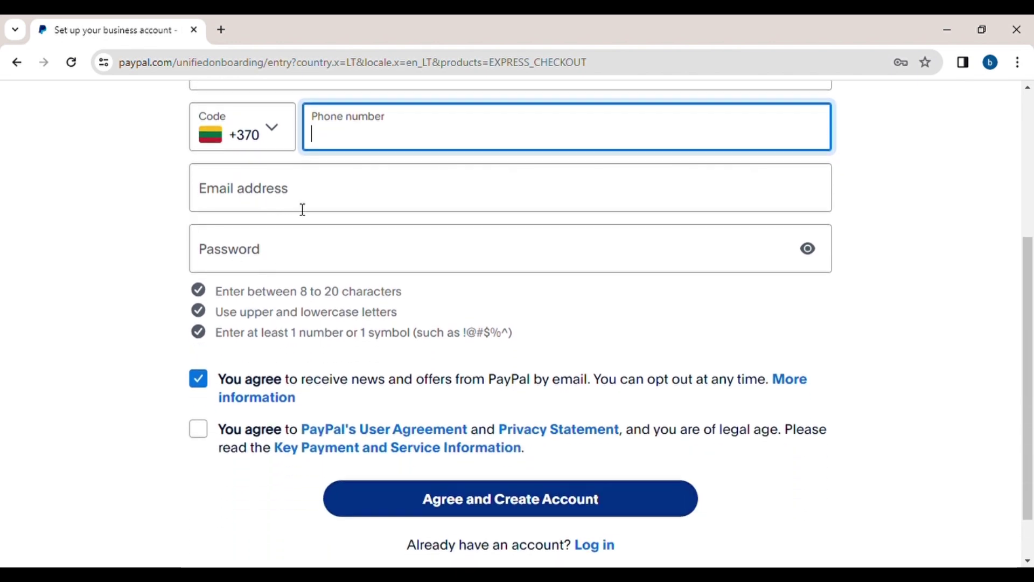
{"action": "left_click", "coordinate": [198, 435]}
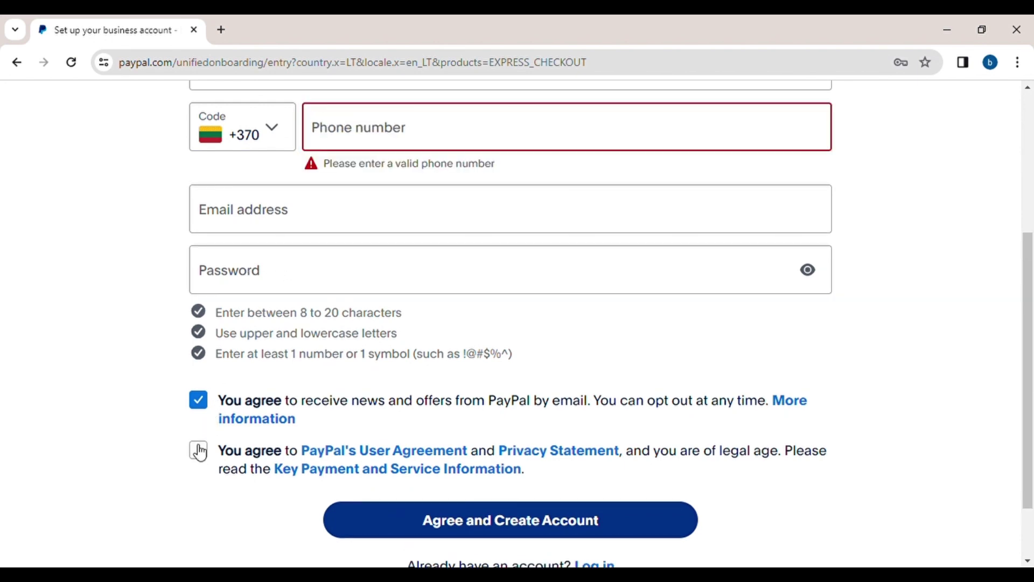
{"action": "left_click", "coordinate": [199, 452]}
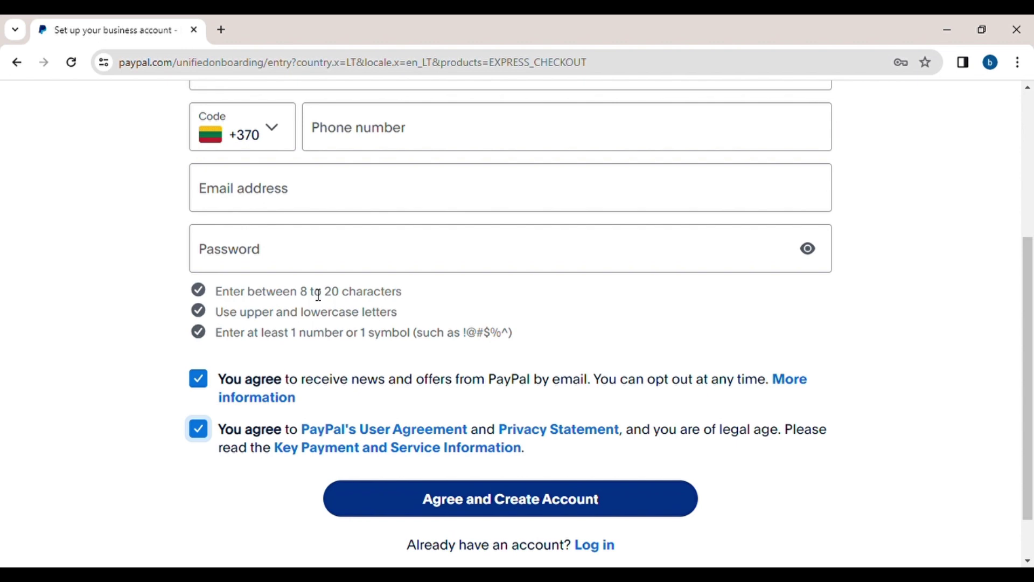
{"action": "scroll", "coordinate": [318, 295], "scroll_direction": "up", "scroll_amount": 5}
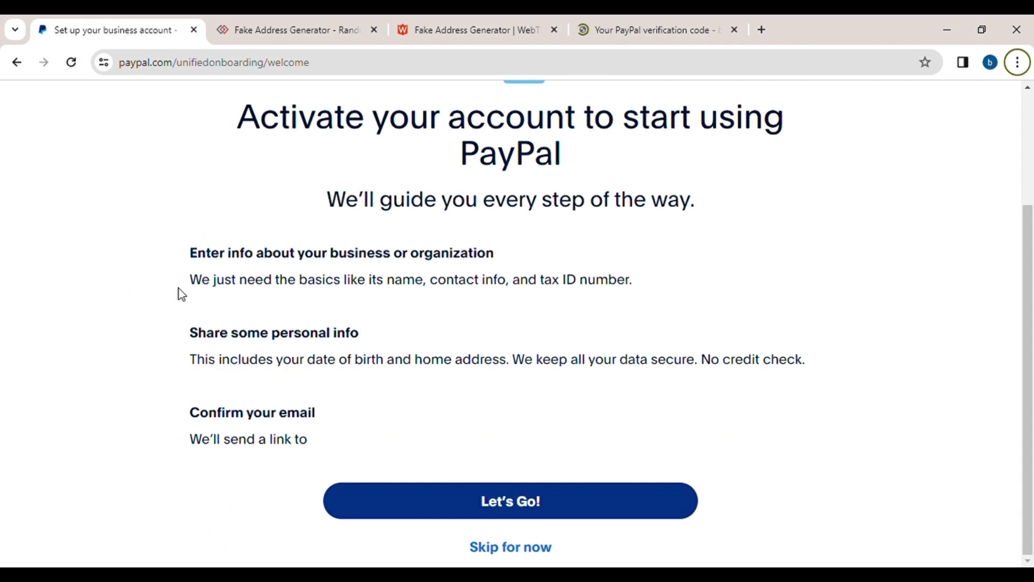
Start the account activation and continue as an Individual seller with the Individual business type
{"action": "left_click", "coordinate": [483, 510]}
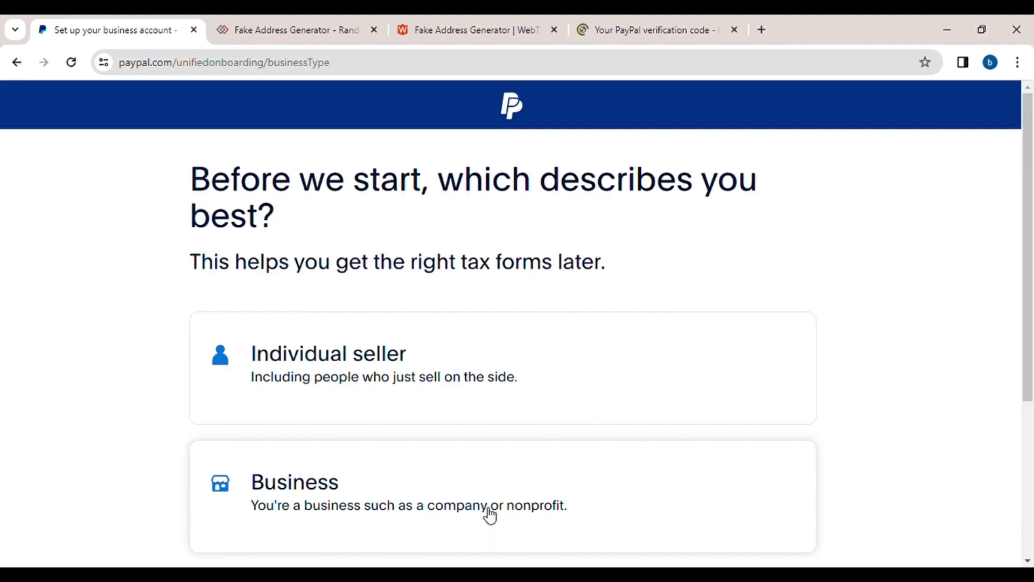
{"action": "left_click", "coordinate": [496, 377]}
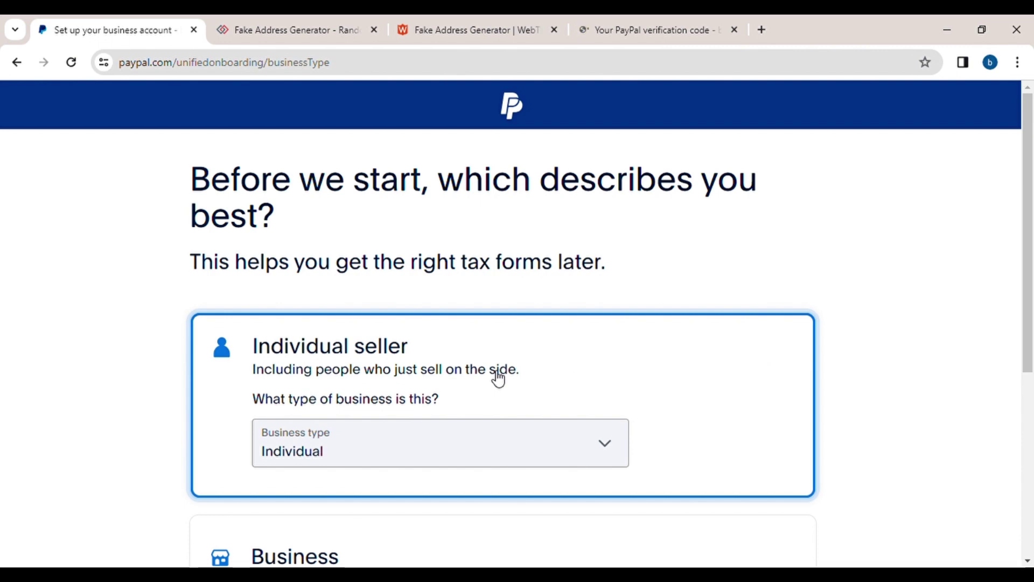
{"action": "scroll", "coordinate": [491, 345], "scroll_direction": "down", "scroll_amount": 5}
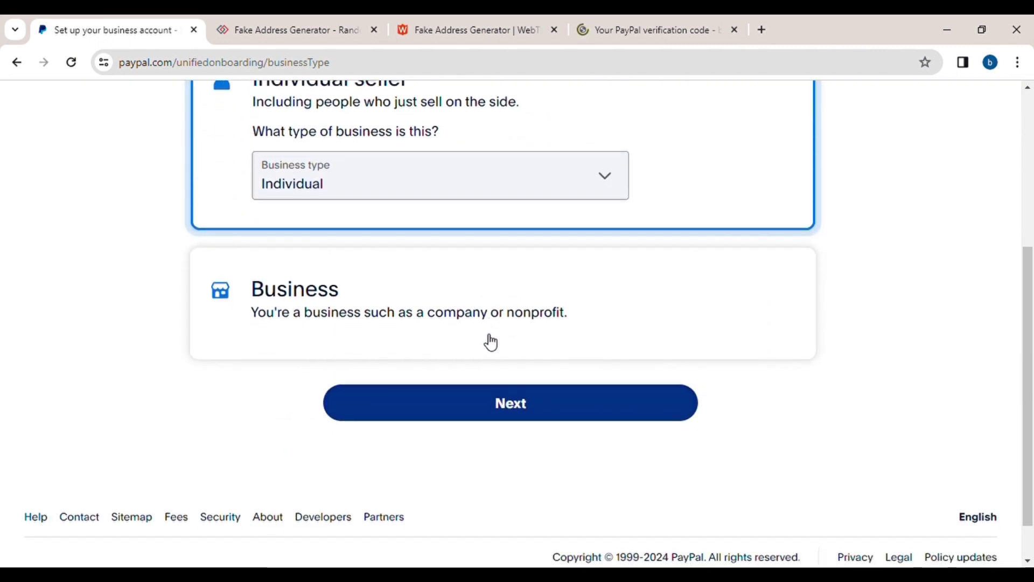
{"action": "left_click", "coordinate": [465, 362]}
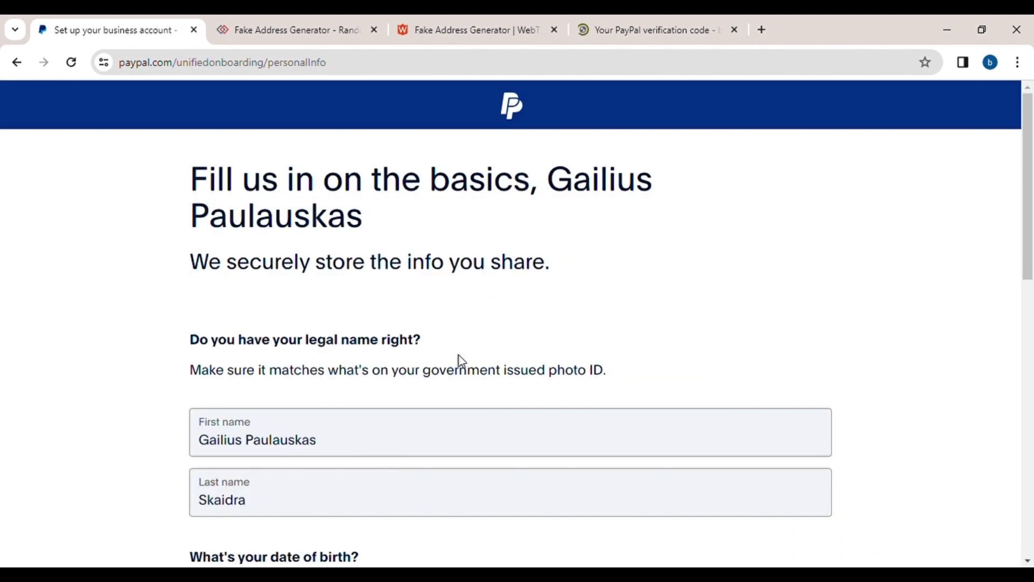
Enter the account holder's date of birth in the personal information form
{"action": "scroll", "coordinate": [461, 360], "scroll_direction": "down", "scroll_amount": 5}
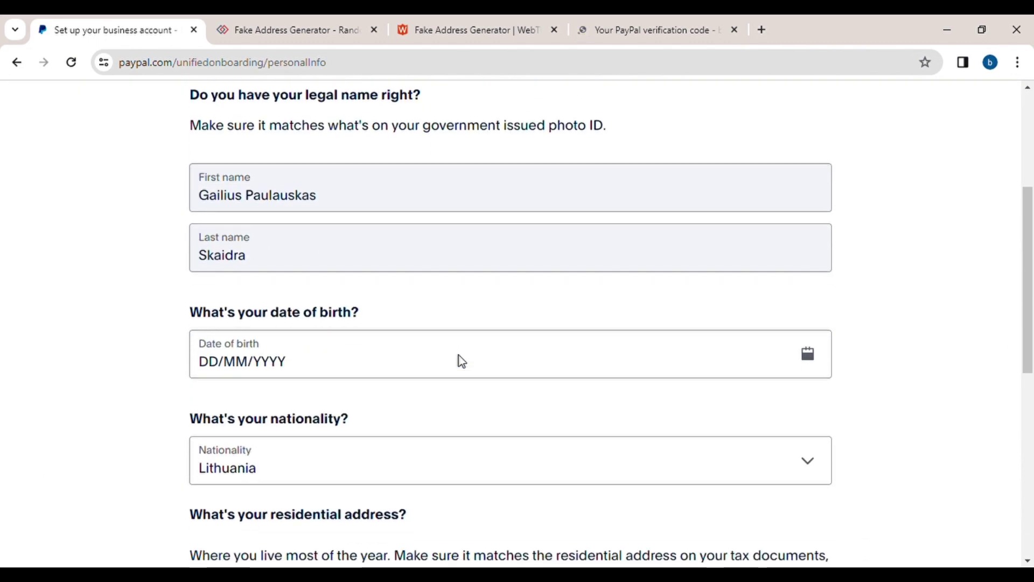
{"action": "scroll", "coordinate": [464, 363], "scroll_direction": "down", "scroll_amount": 1}
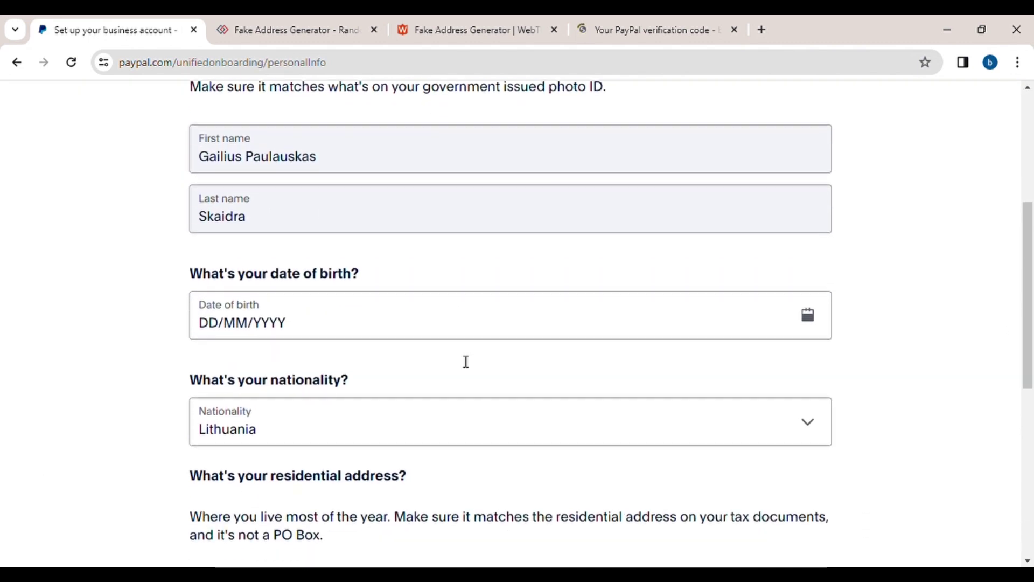
{"action": "left_click", "coordinate": [319, 333]}
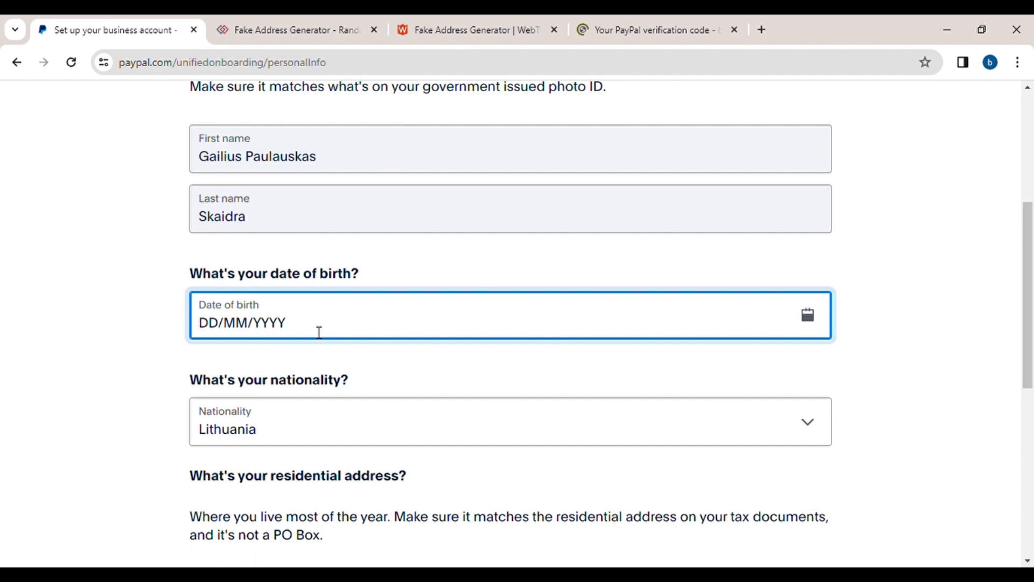
{"action": "type", "text": "1"}
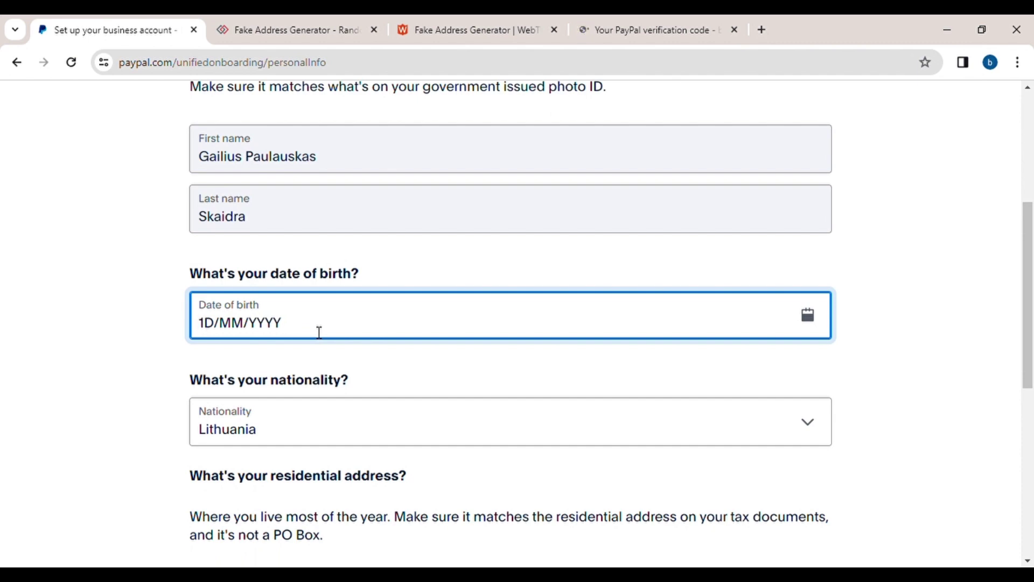
{"action": "type", "text": "1/"}
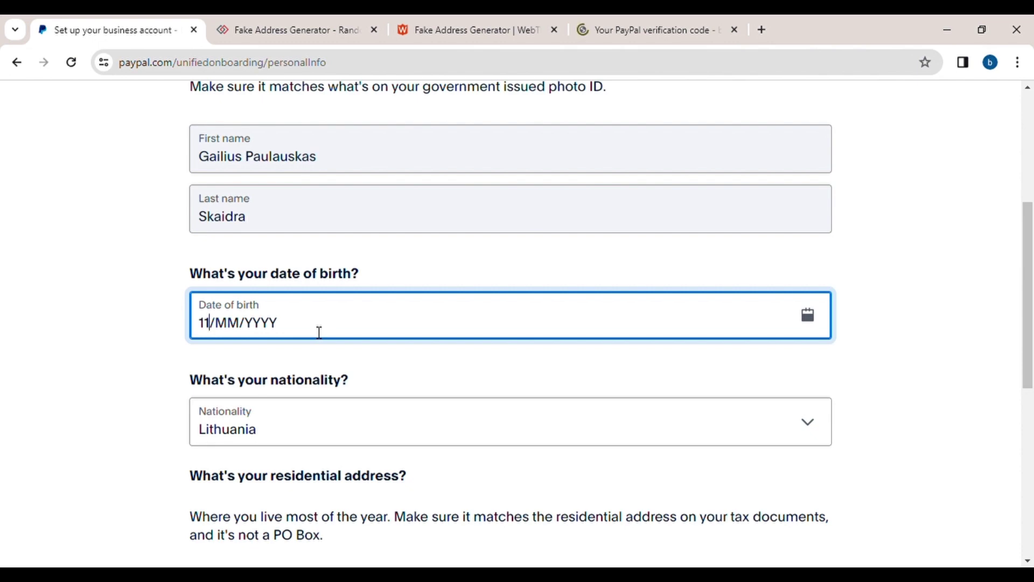
{"action": "type", "text": "0"}
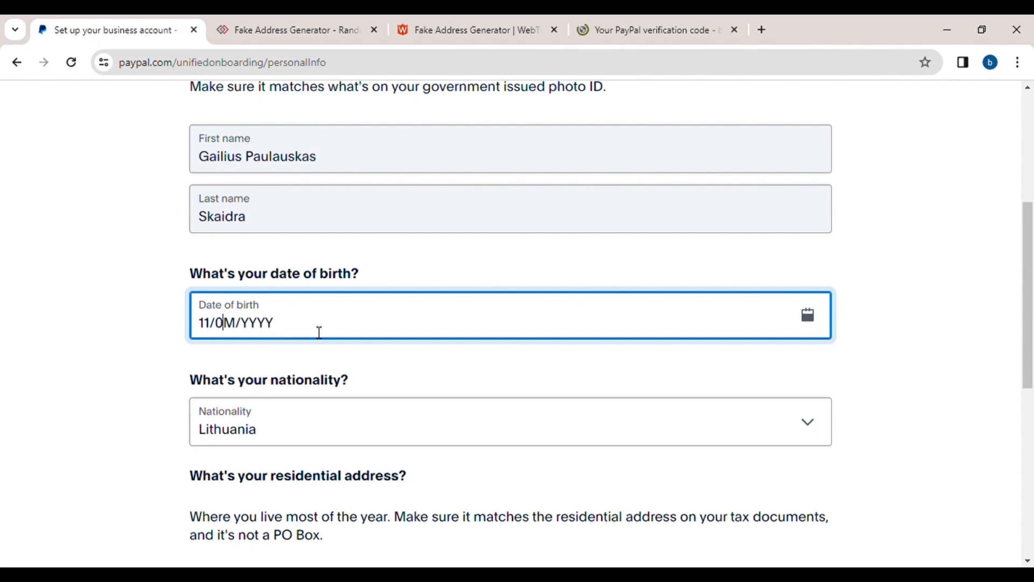
{"action": "type", "text": "1"}
{"action": "key", "text": "shift+Right"}
{"action": "left_click", "coordinate": [434, 20]}
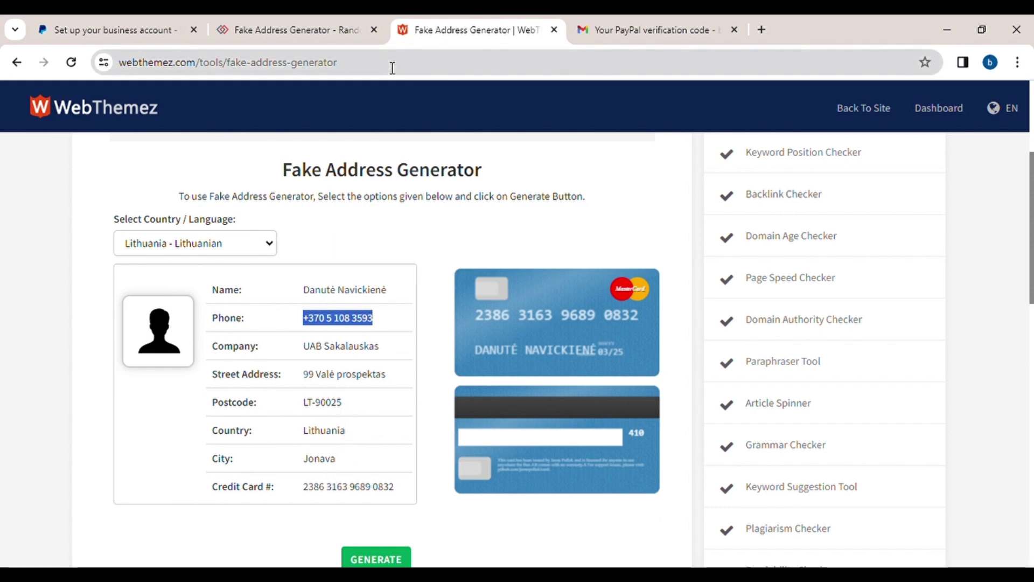
{"action": "left_click", "coordinate": [114, 24]}
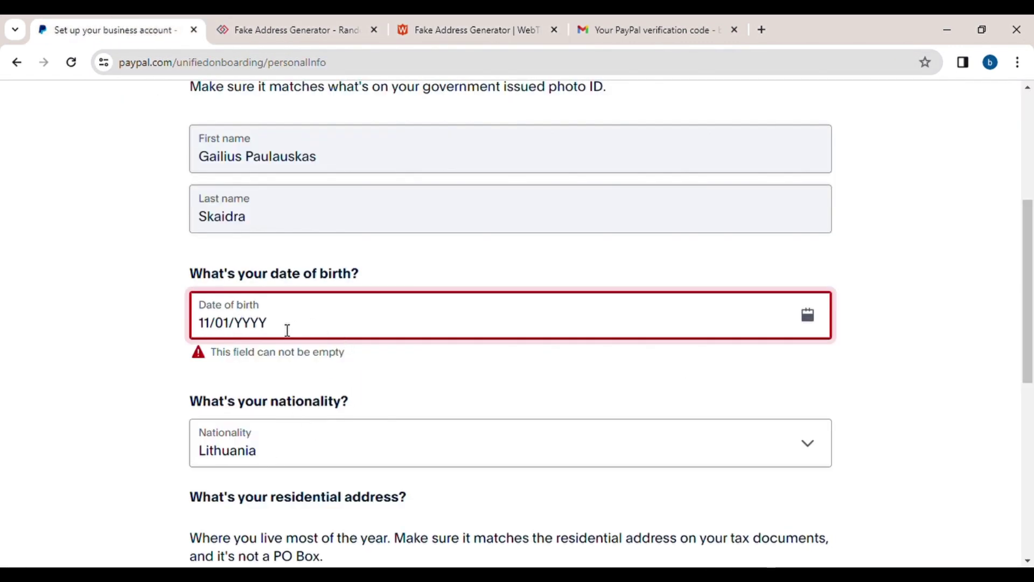
{"action": "type", "text": "2003"}
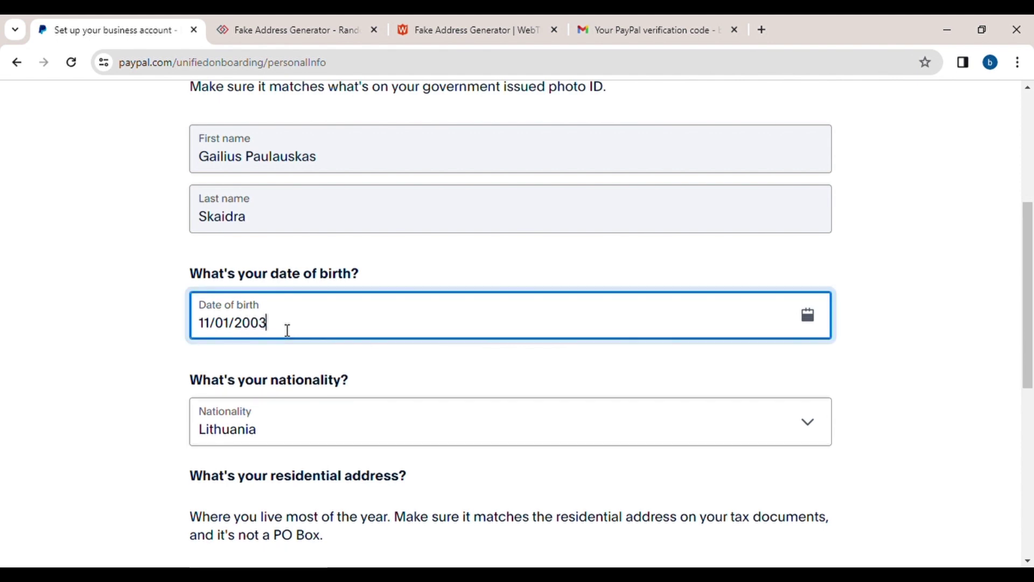
Copy the generated Lithuanian profile's street address from WebThemez into Address line 1 of the PayPal residential address
{"action": "scroll", "coordinate": [376, 447], "scroll_direction": "down", "scroll_amount": 3}
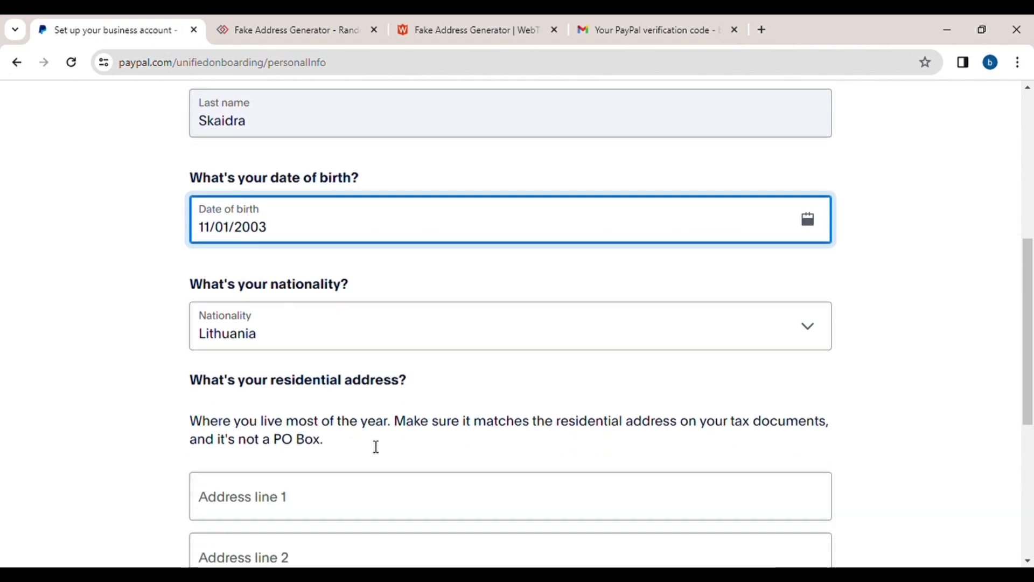
{"action": "scroll", "coordinate": [376, 447], "scroll_direction": "down", "scroll_amount": 2}
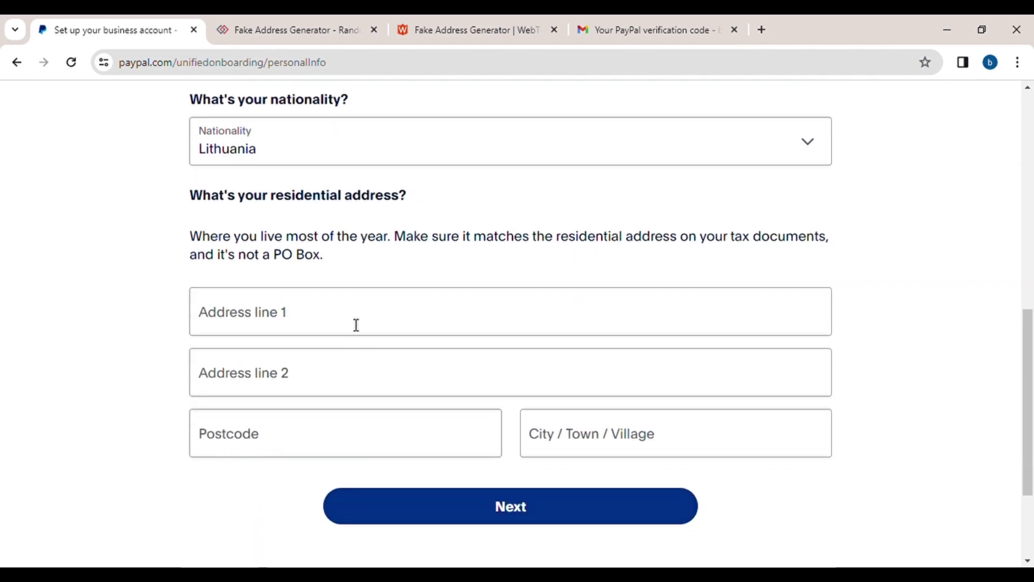
{"action": "left_click", "coordinate": [356, 325]}
{"action": "left_click", "coordinate": [468, 18]}
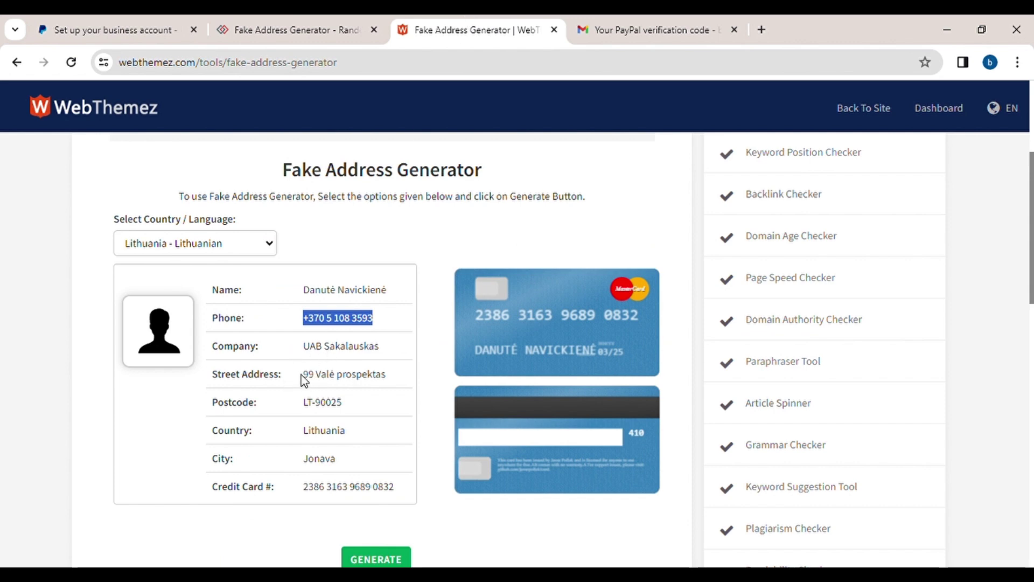
{"action": "left_click_drag", "start_coordinate": [302, 375], "coordinate": [389, 381]}
{"action": "key", "text": "ctrl+c"}
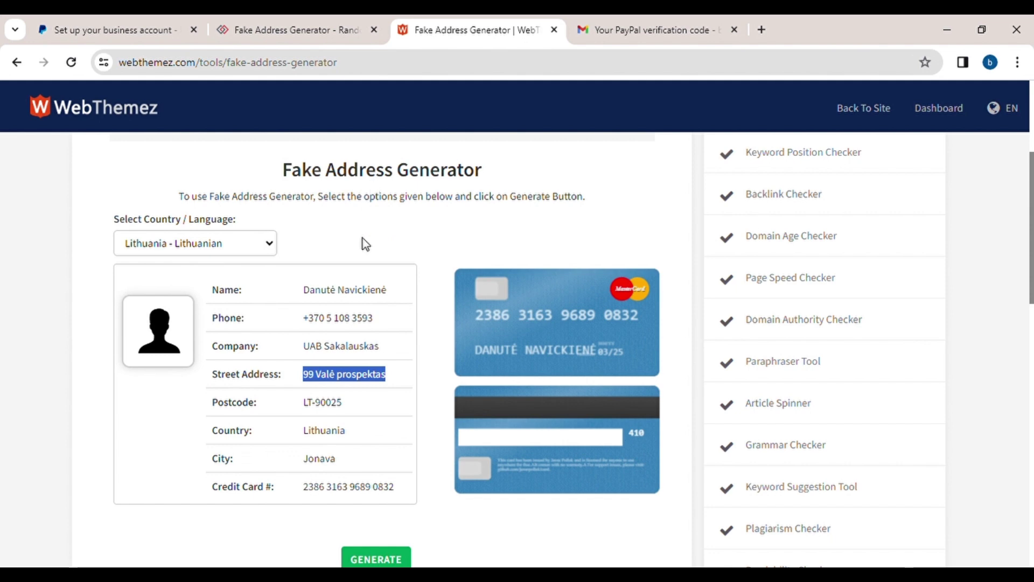
{"action": "left_click", "coordinate": [113, 23]}
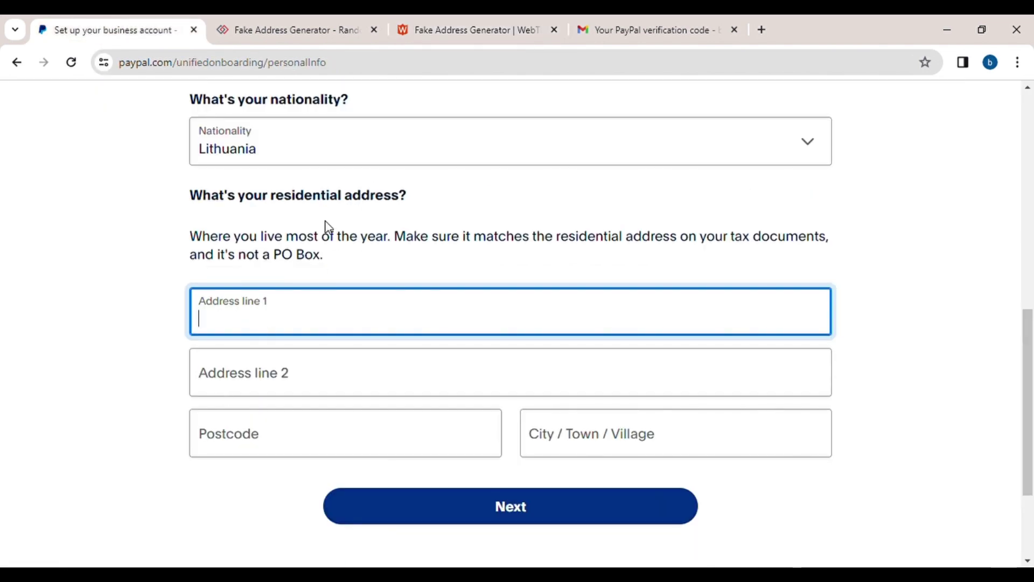
{"action": "key", "text": "ctrl+v"}
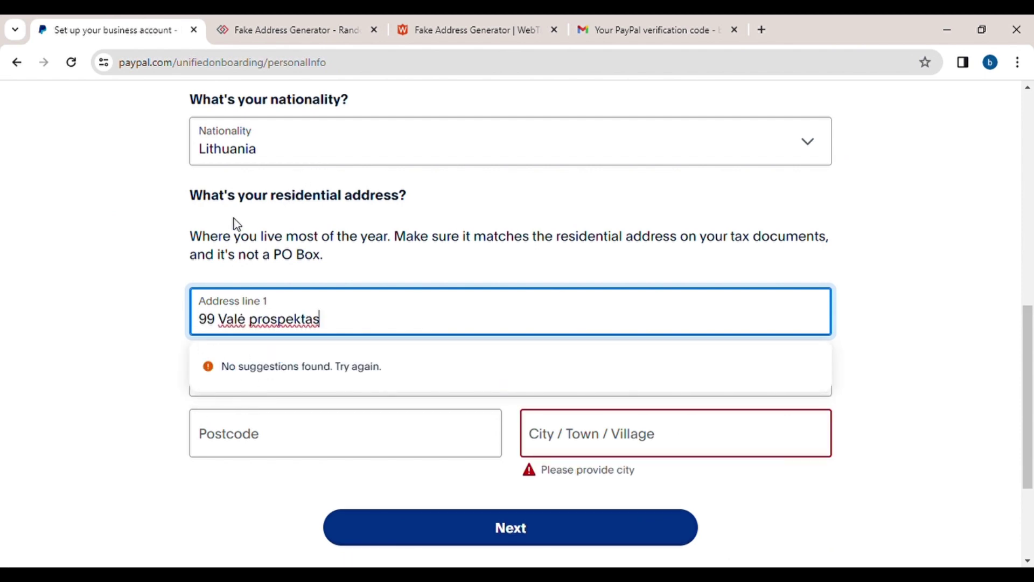
Copy the generated profile's city from WebThemez into the City / Town / Village field of the PayPal form
{"action": "left_click", "coordinate": [437, 31]}
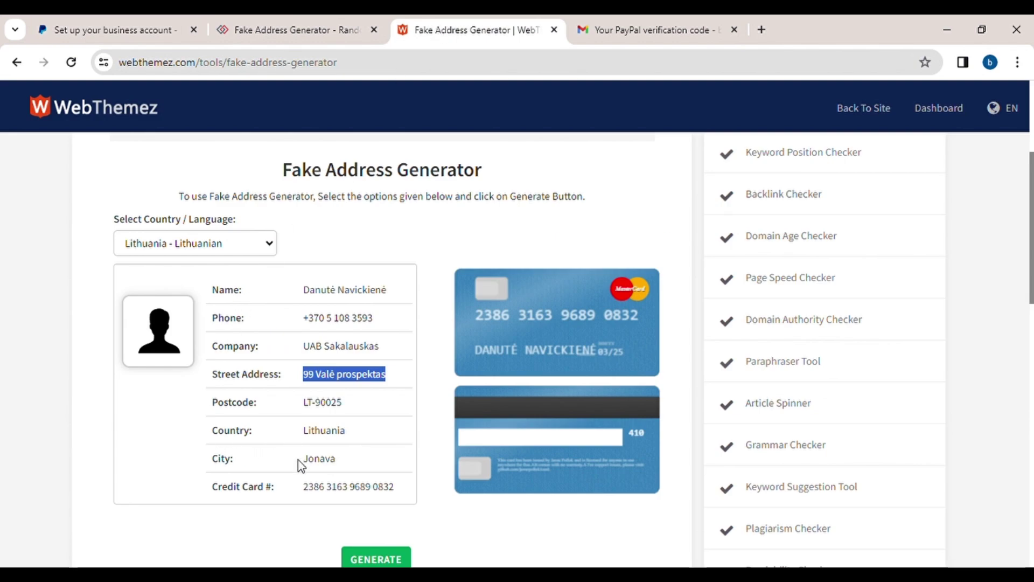
{"action": "left_click_drag", "start_coordinate": [300, 461], "coordinate": [344, 464]}
{"action": "key", "text": "ctrl+c"}
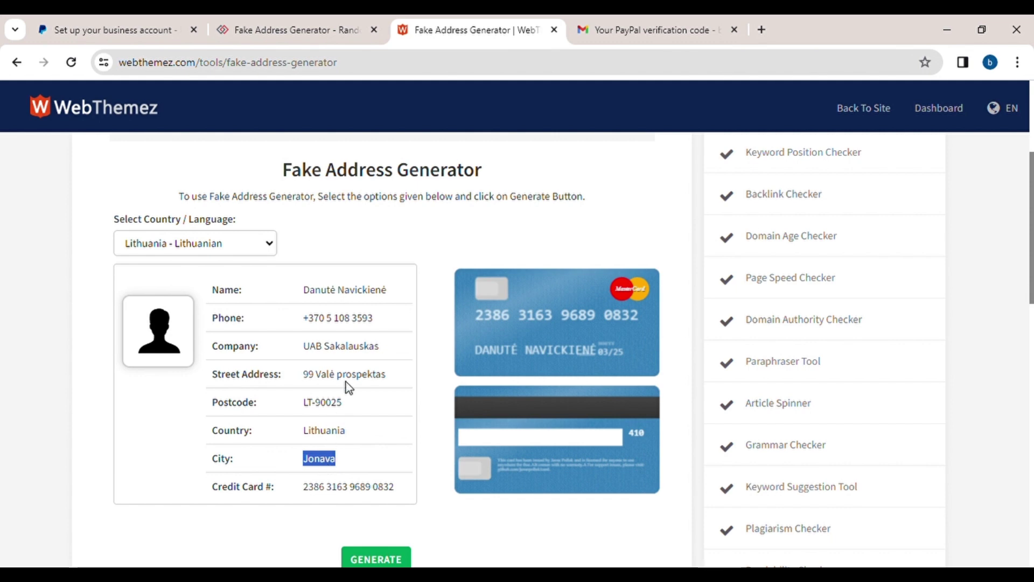
{"action": "left_click", "coordinate": [111, 36]}
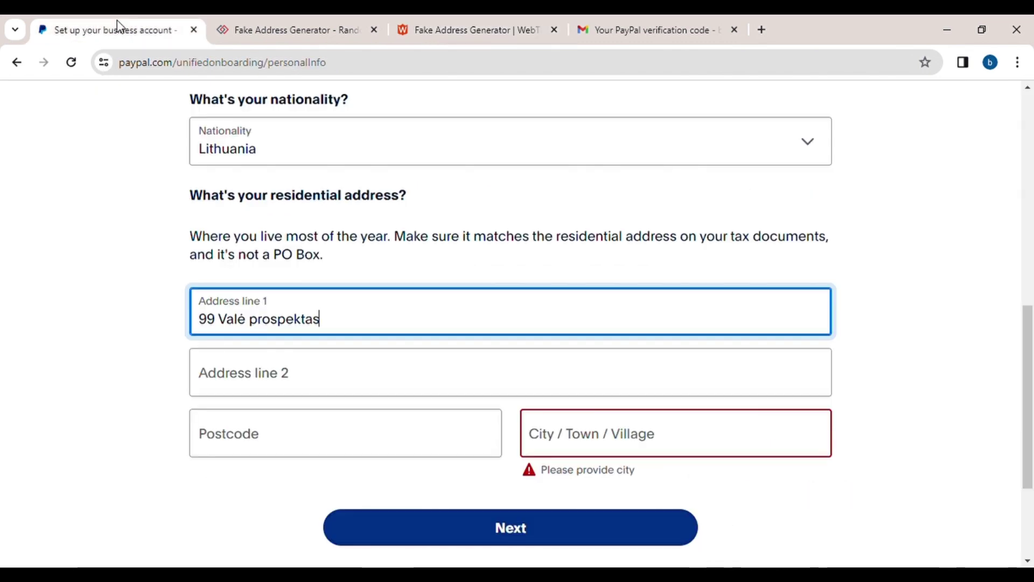
{"action": "left_click", "coordinate": [588, 449]}
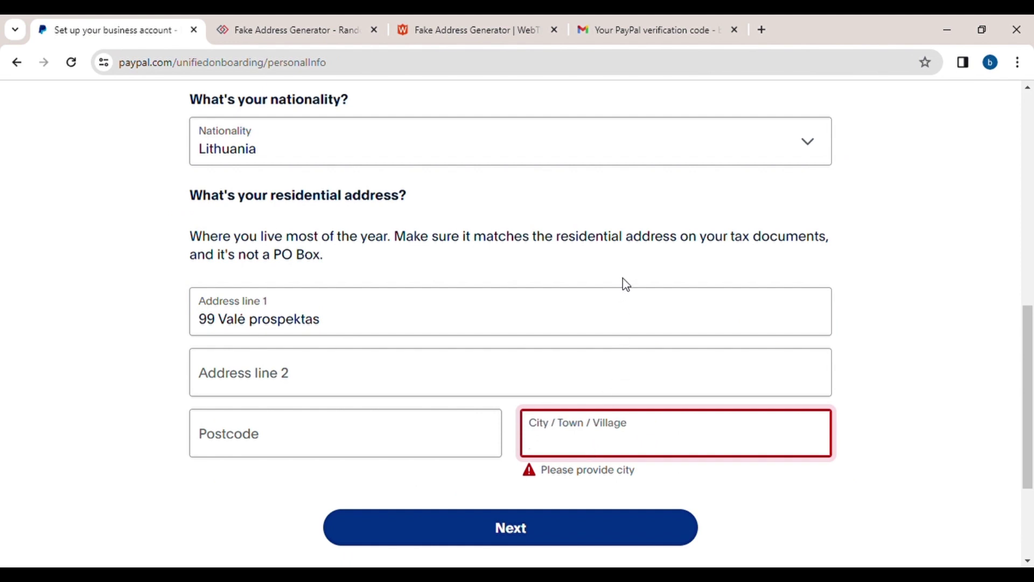
{"action": "key", "text": "ctrl+v"}
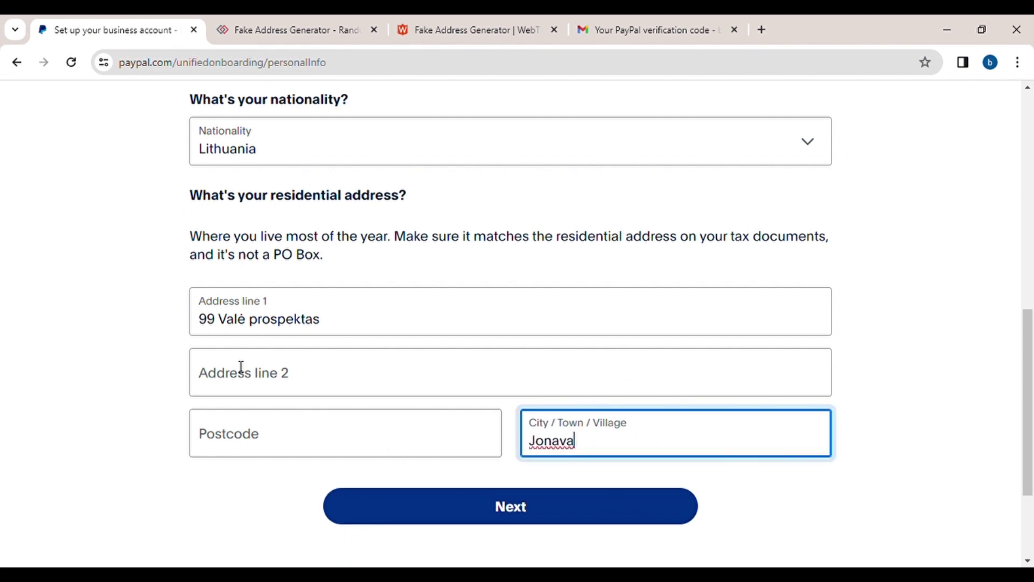
Copy the generated profile's postcode from WebThemez into the Postcode field of the PayPal residential address
{"action": "left_click", "coordinate": [442, 24]}
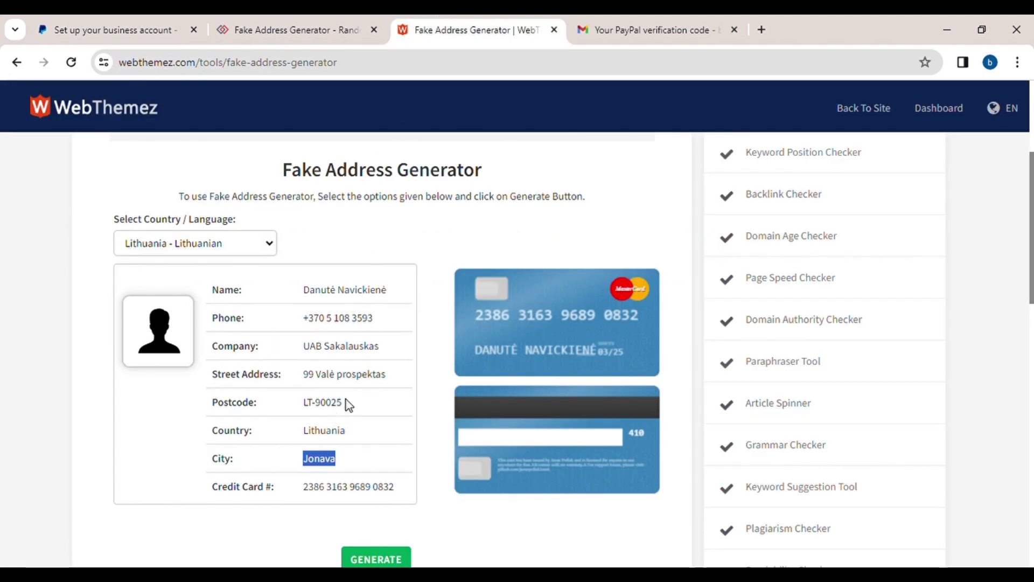
{"action": "left_click_drag", "start_coordinate": [344, 403], "coordinate": [301, 408]}
{"action": "key", "text": "ctrl+c"}
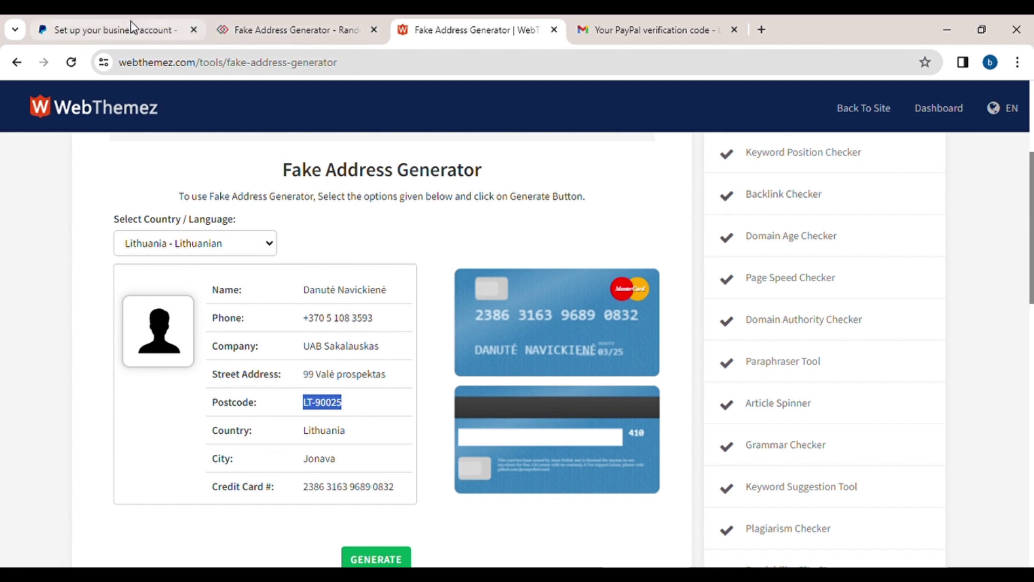
{"action": "left_click", "coordinate": [113, 30]}
{"action": "left_click", "coordinate": [249, 445]}
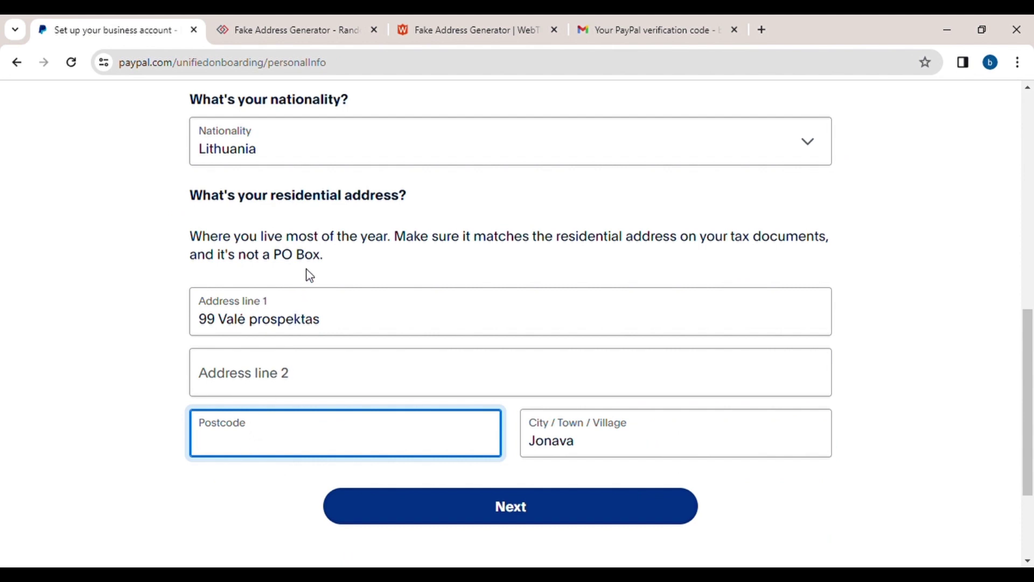
{"action": "key", "text": "ctrl+v"}
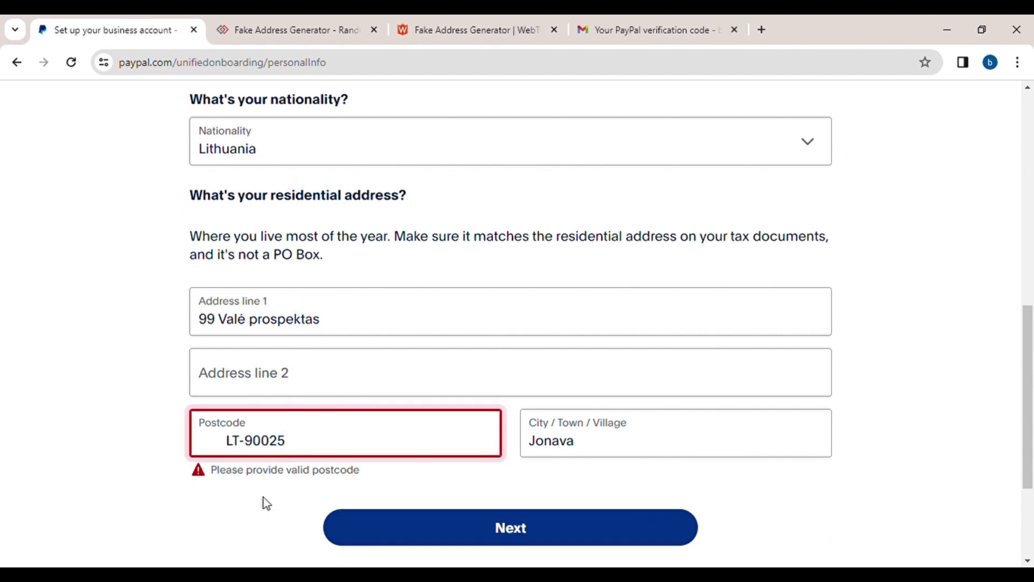
Remove the "LT-" prefix from the postcode so only its digits are left
{"action": "left_click", "coordinate": [254, 446]}
{"action": "key", "text": "BackSpace"}
{"action": "key", "text": "BackSpace"}
{"action": "key", "text": "BackSpace"}
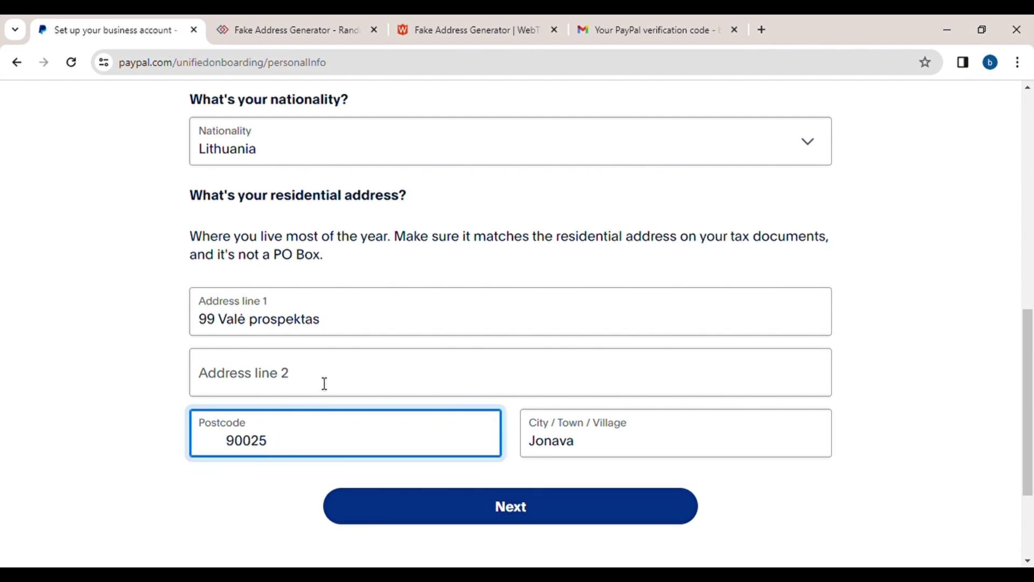
Copy the generated profile's country, Lithuania, from WebThemez into Address line 2 of the PayPal residential address
{"action": "left_click", "coordinate": [463, 25]}
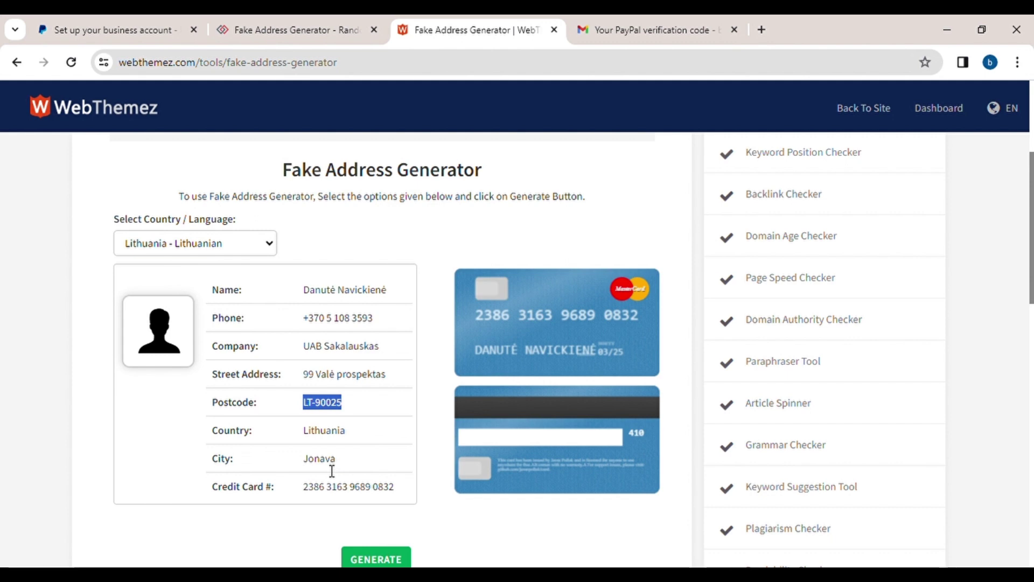
{"action": "left_click", "coordinate": [352, 438]}
{"action": "left_click_drag", "start_coordinate": [347, 431], "coordinate": [296, 432]}
{"action": "key", "text": "ctrl+c"}
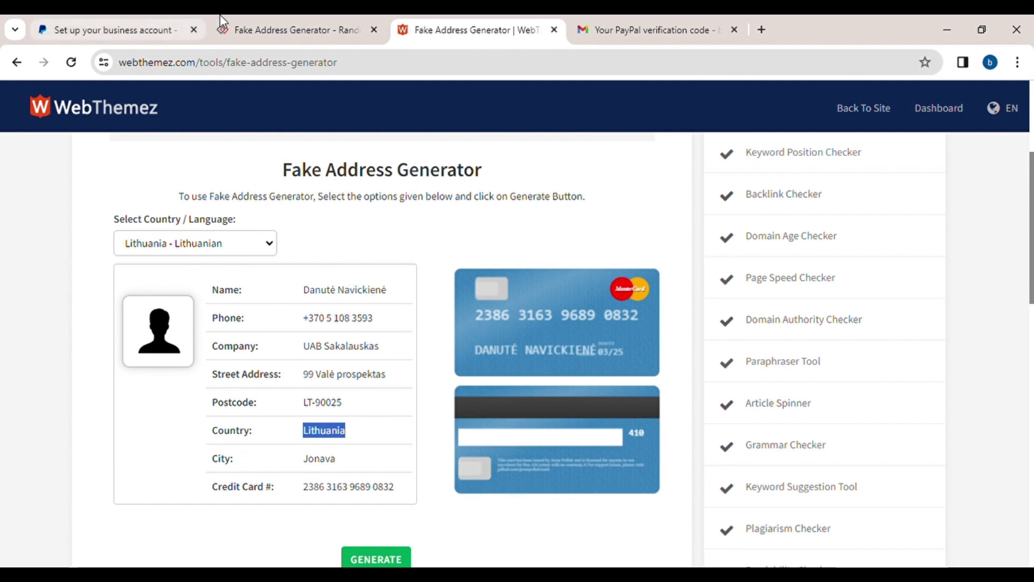
{"action": "left_click", "coordinate": [158, 32]}
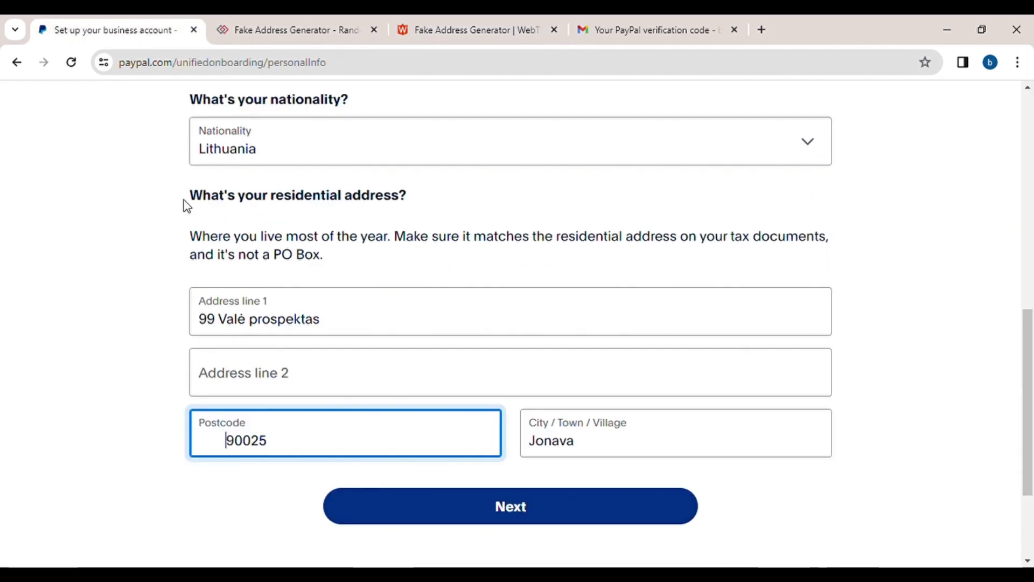
{"action": "left_click", "coordinate": [266, 382]}
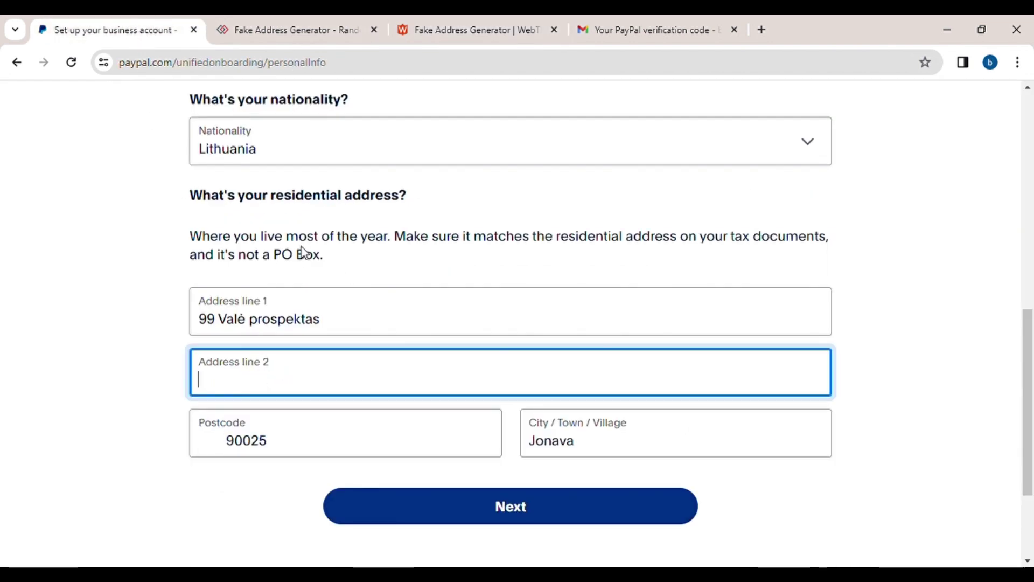
{"action": "key", "text": "ctrl+v"}
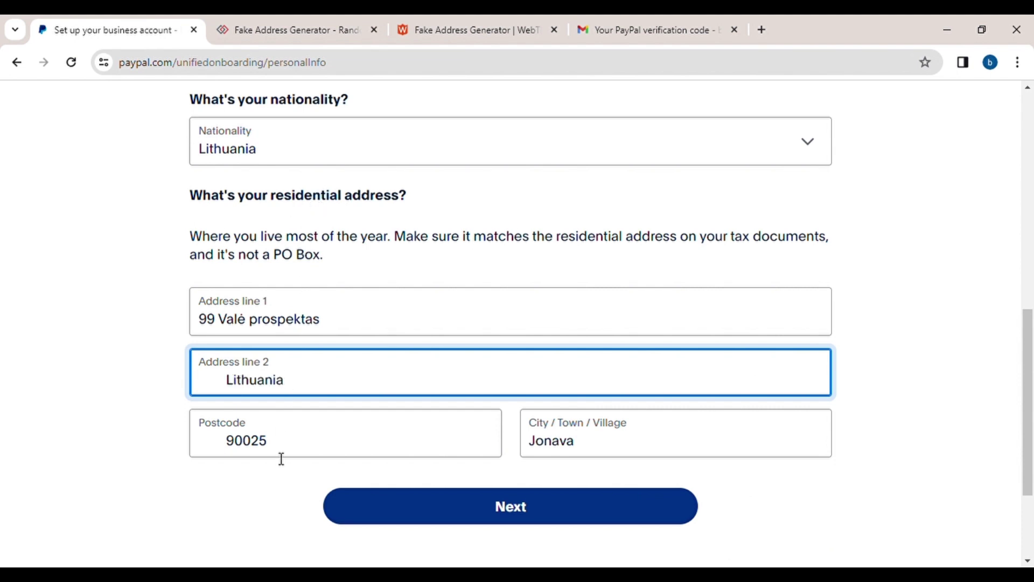
{"action": "left_click", "coordinate": [111, 395]}
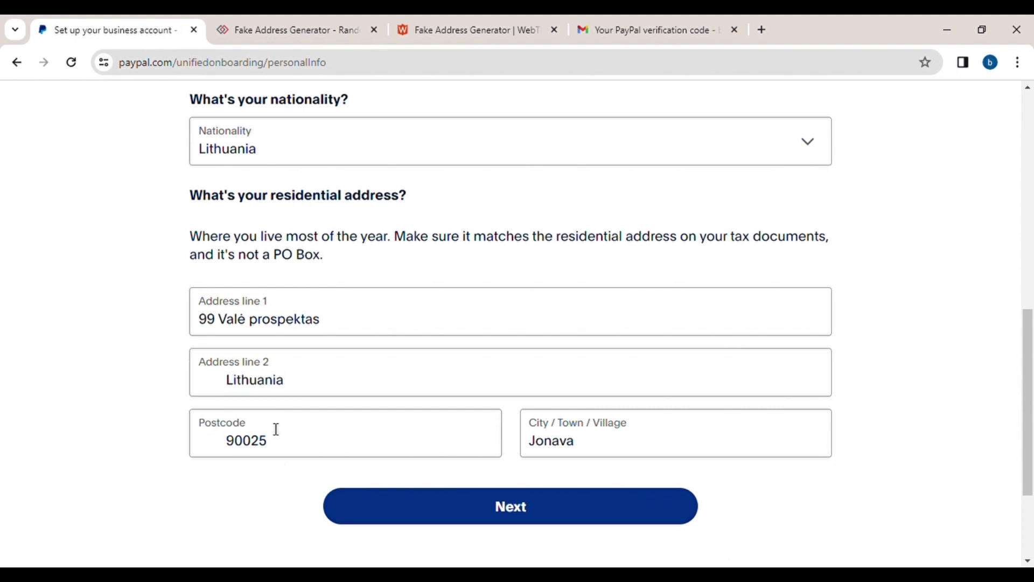
Review the completed personal information form and submit it to continue to the business details
{"action": "scroll", "coordinate": [424, 468], "scroll_direction": "down", "scroll_amount": 3}
{"action": "scroll", "coordinate": [426, 472], "scroll_direction": "up", "scroll_amount": 3}
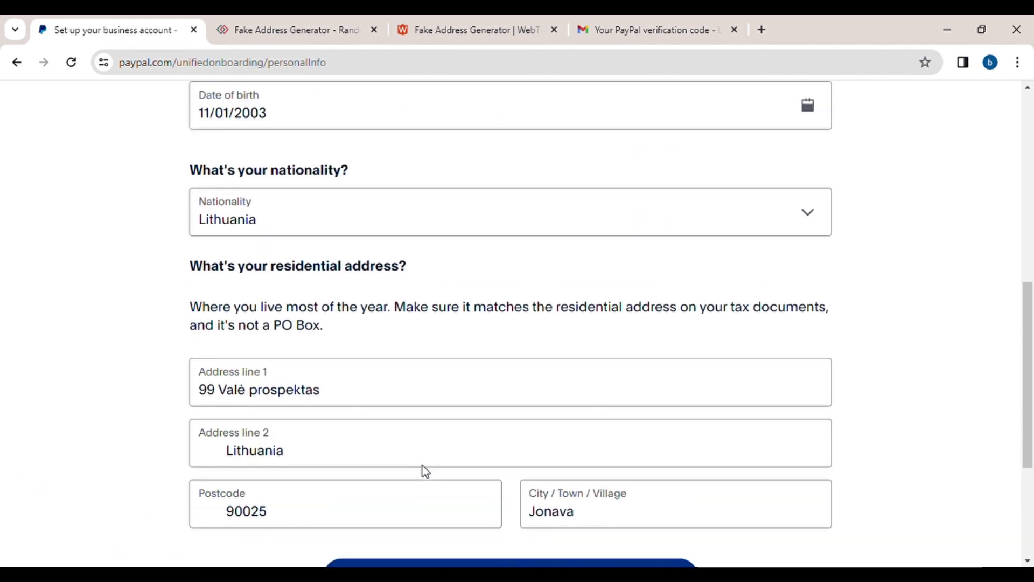
{"action": "scroll", "coordinate": [426, 472], "scroll_direction": "up", "scroll_amount": 3}
{"action": "scroll", "coordinate": [424, 471], "scroll_direction": "up", "scroll_amount": 3}
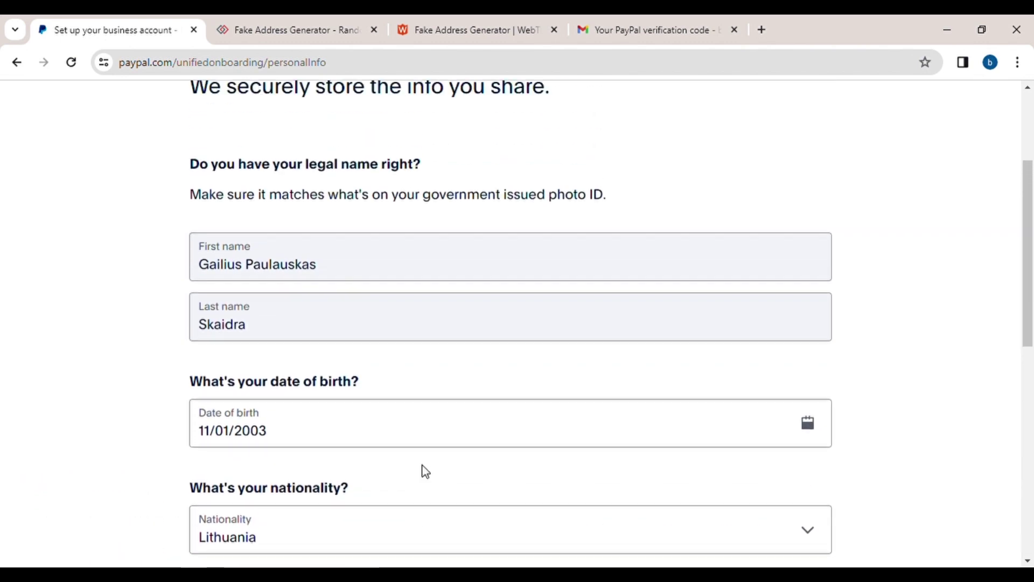
{"action": "scroll", "coordinate": [428, 471], "scroll_direction": "down", "scroll_amount": 1}
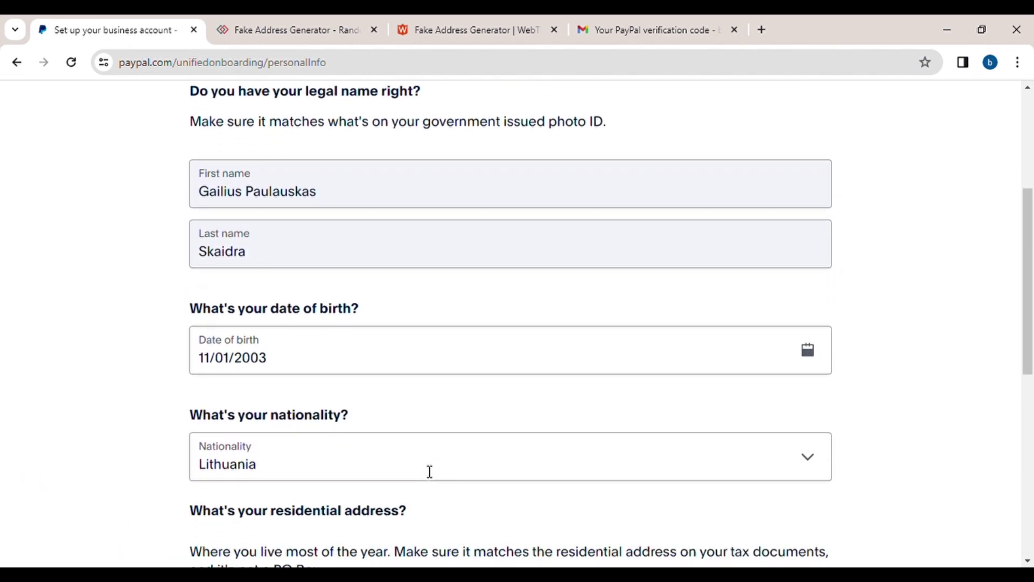
{"action": "scroll", "coordinate": [430, 472], "scroll_direction": "down", "scroll_amount": 4}
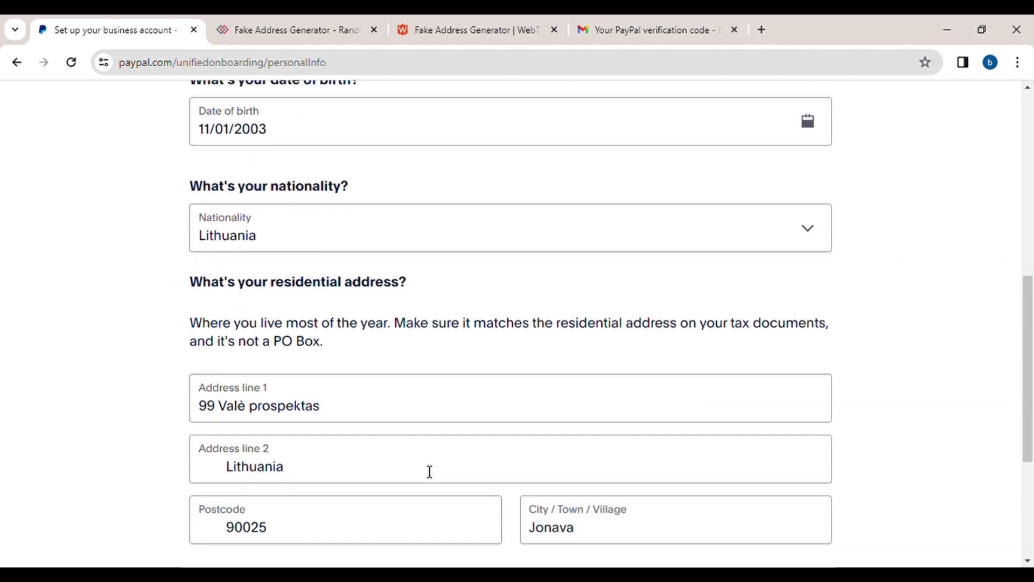
{"action": "scroll", "coordinate": [430, 472], "scroll_direction": "down", "scroll_amount": 3}
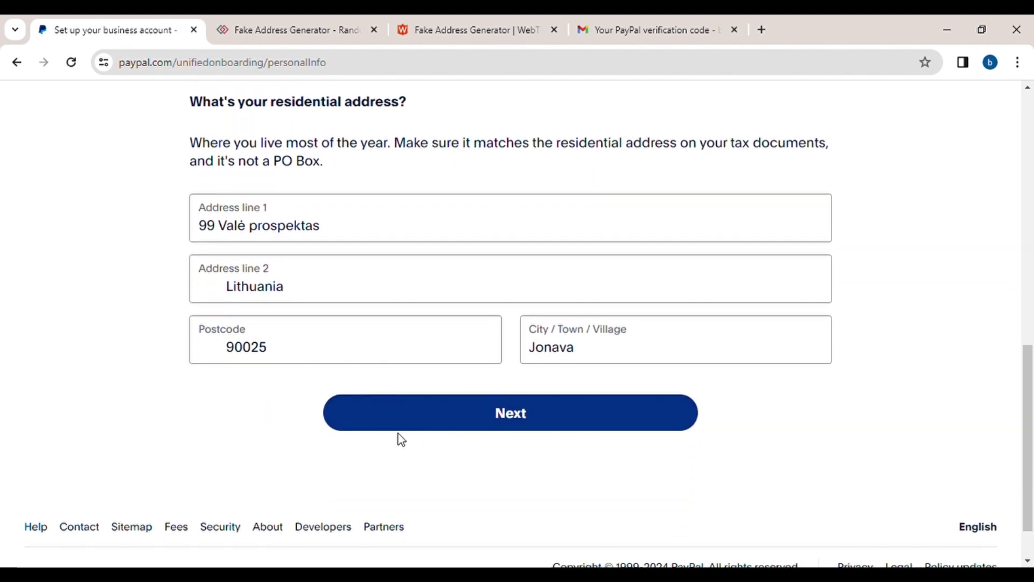
{"action": "left_click", "coordinate": [429, 426]}
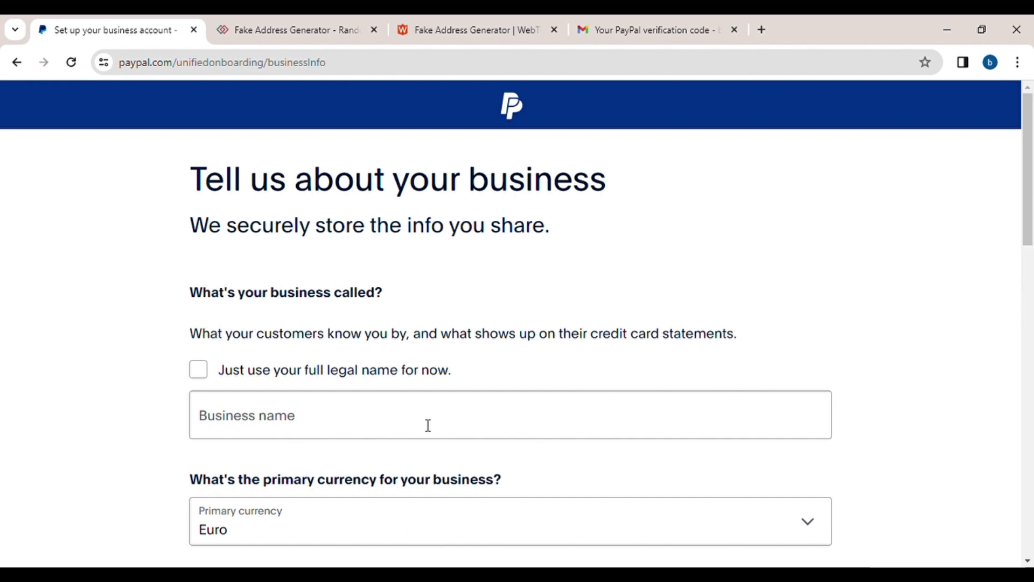
Use the full legal name as the business name and set the primary currency to US Dollar
{"action": "left_click", "coordinate": [198, 369]}
{"action": "scroll", "coordinate": [319, 422], "scroll_direction": "down", "scroll_amount": 3}
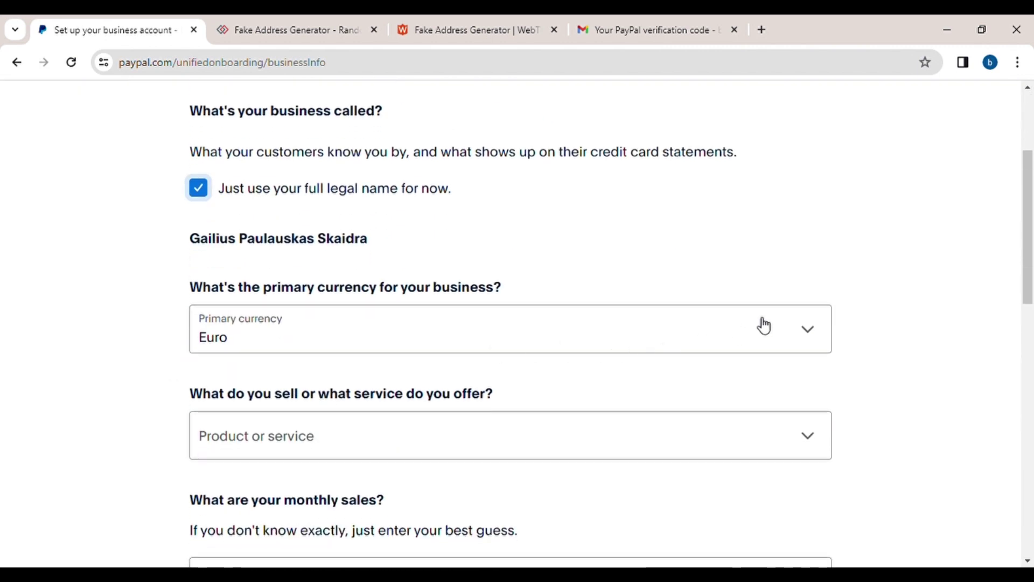
{"action": "left_click", "coordinate": [806, 334]}
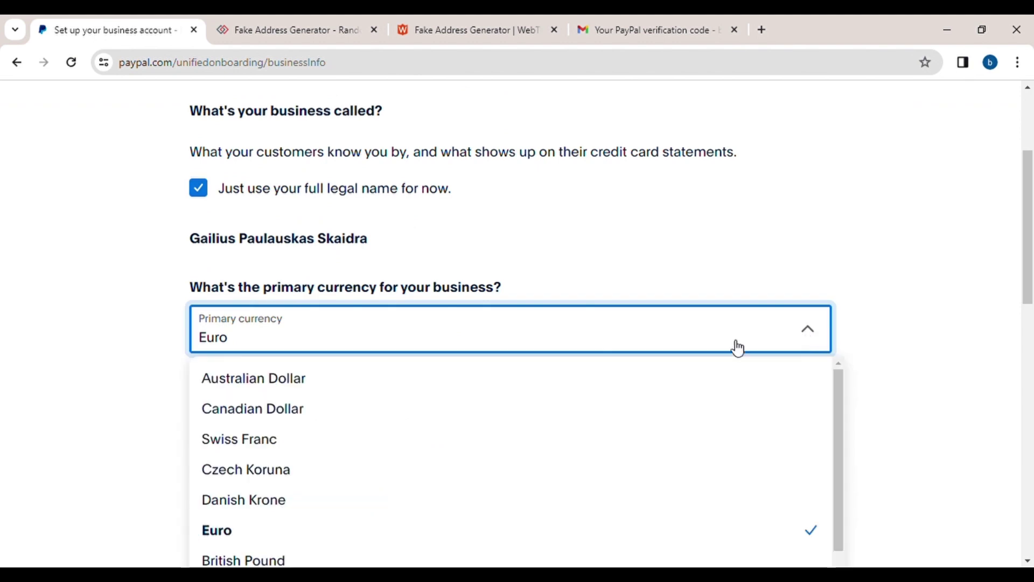
{"action": "scroll", "coordinate": [248, 528], "scroll_direction": "down", "scroll_amount": 5}
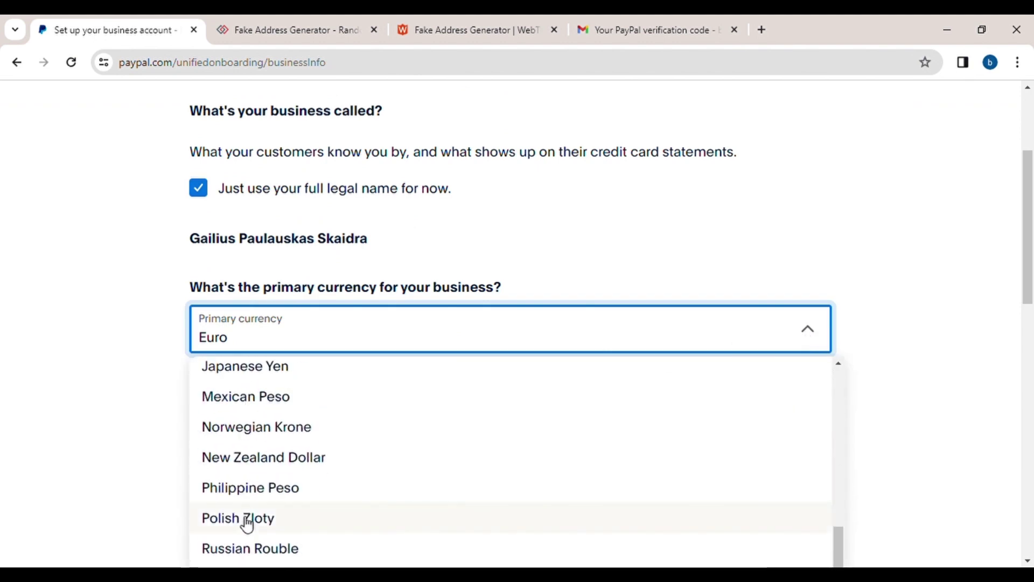
{"action": "scroll", "coordinate": [358, 409], "scroll_direction": "up", "scroll_amount": 3}
{"action": "scroll", "coordinate": [361, 410], "scroll_direction": "down", "scroll_amount": 3}
{"action": "scroll", "coordinate": [313, 412], "scroll_direction": "up", "scroll_amount": 5}
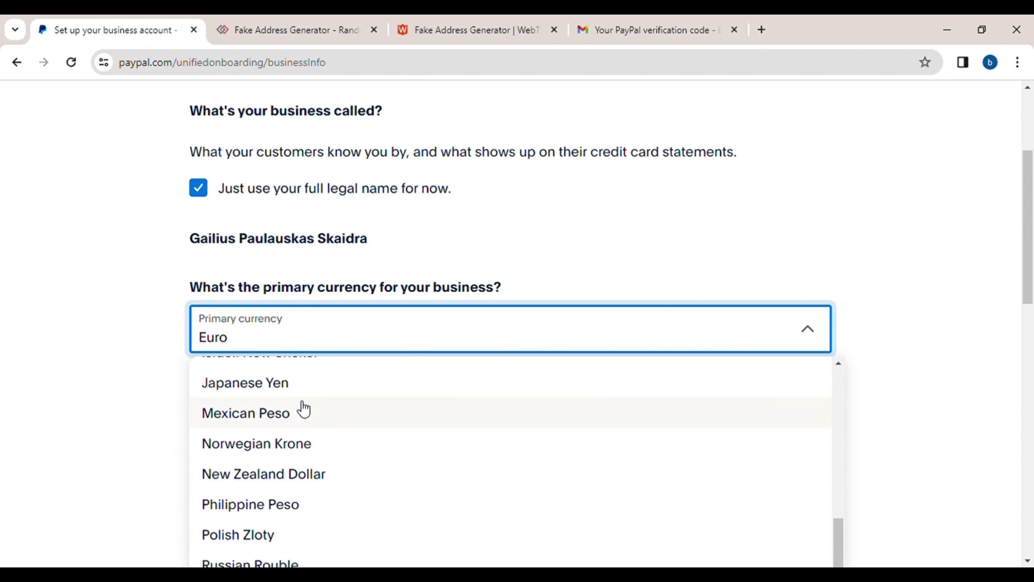
{"action": "scroll", "coordinate": [304, 410], "scroll_direction": "up", "scroll_amount": 1}
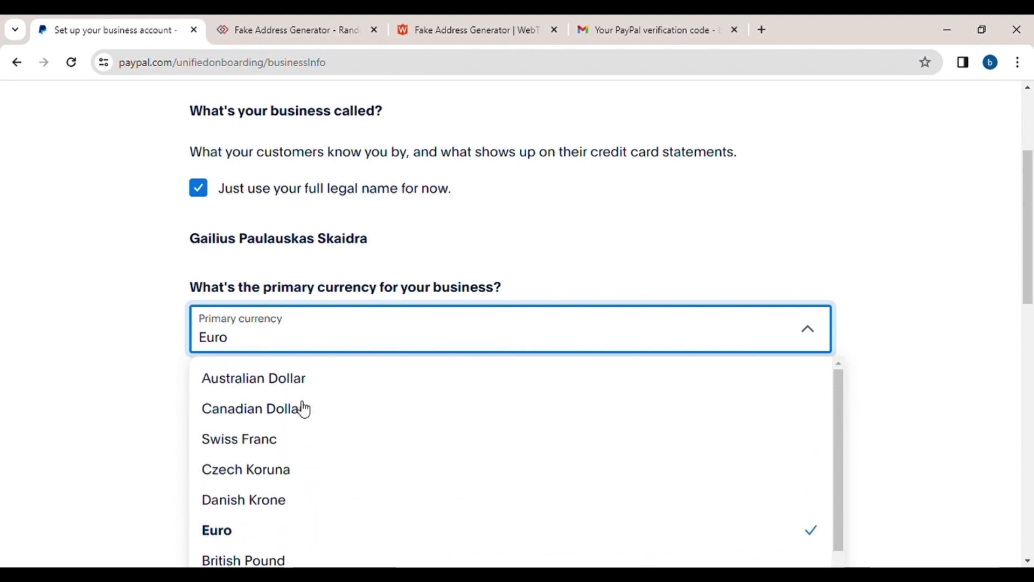
{"action": "scroll", "coordinate": [302, 409], "scroll_direction": "down", "scroll_amount": 6}
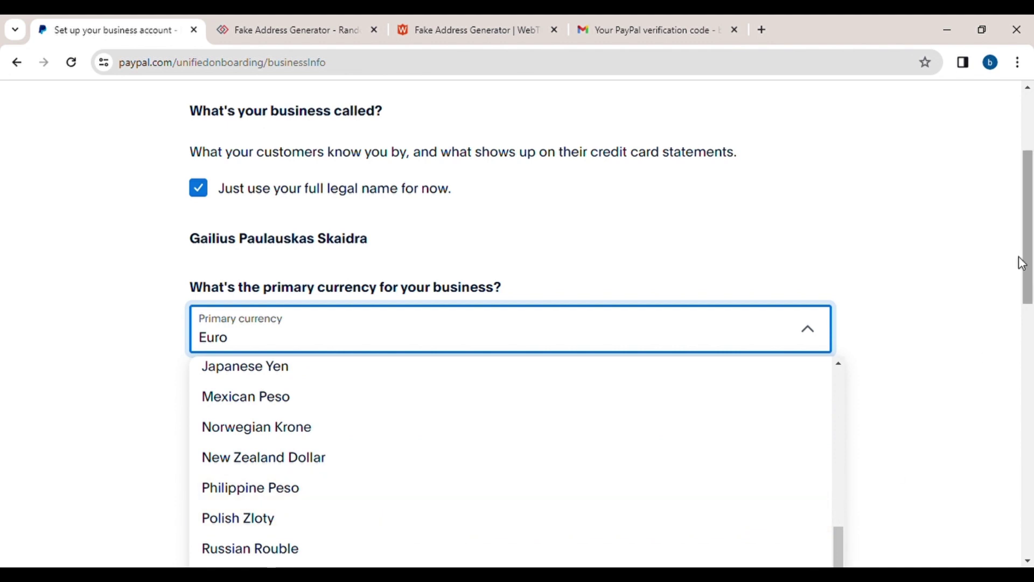
{"action": "left_click_drag", "start_coordinate": [1027, 266], "coordinate": [1029, 320]}
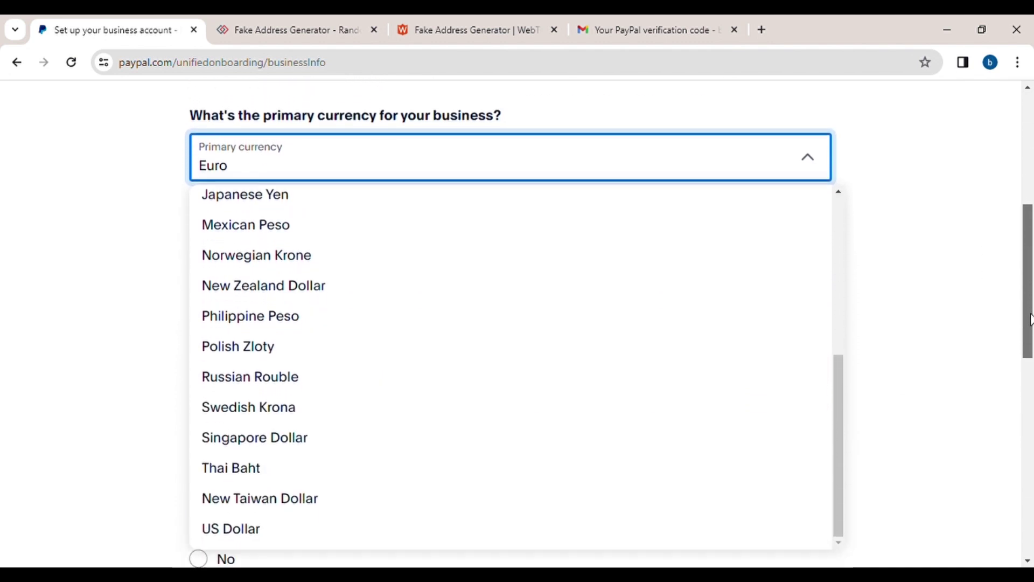
{"action": "left_click", "coordinate": [438, 536]}
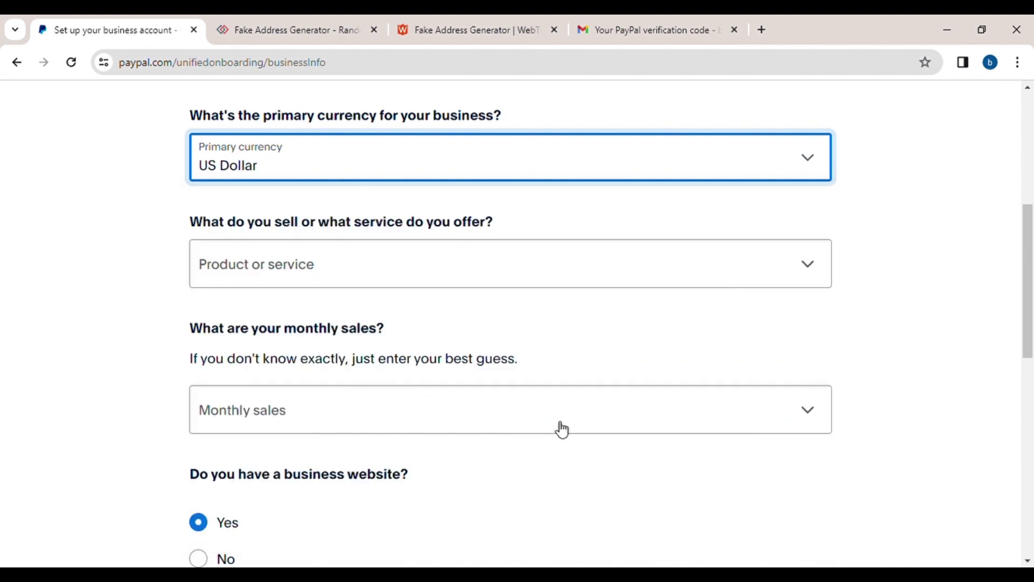
Choose Transportation Services as the product or service the business offers
{"action": "left_click", "coordinate": [761, 270]}
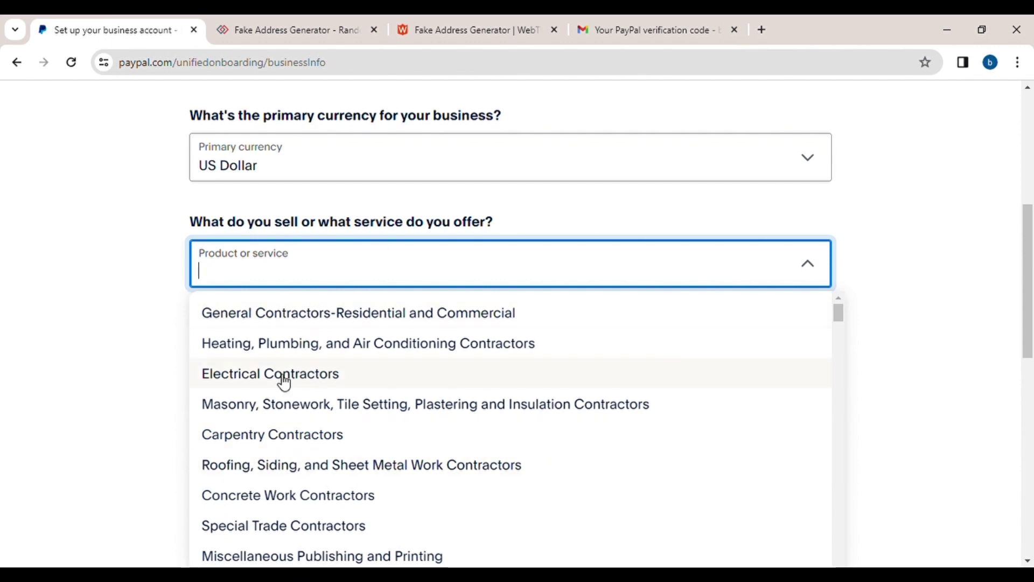
{"action": "scroll", "coordinate": [278, 399], "scroll_direction": "down", "scroll_amount": 2}
{"action": "scroll", "coordinate": [279, 399], "scroll_direction": "down", "scroll_amount": 5}
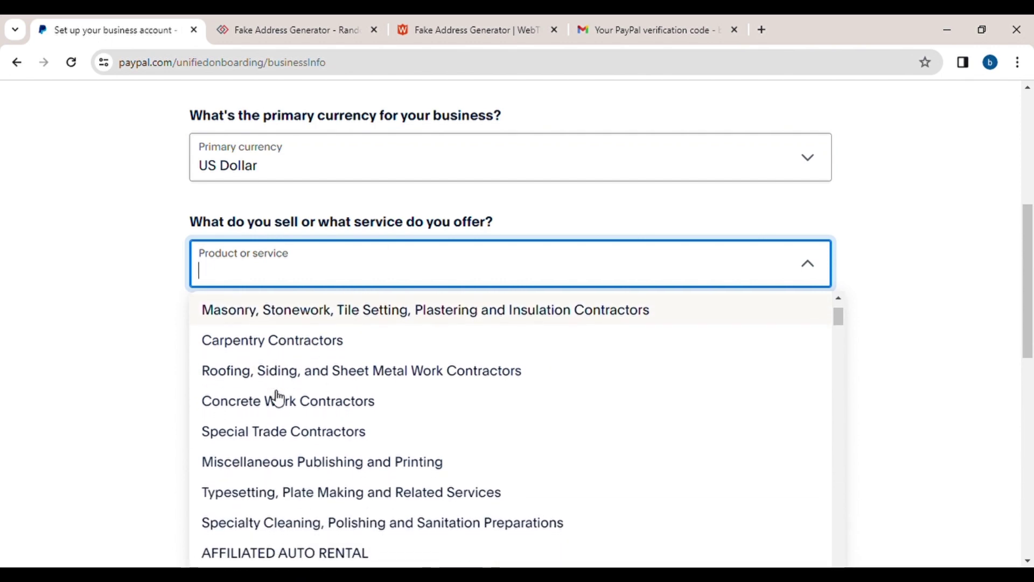
{"action": "scroll", "coordinate": [278, 397], "scroll_direction": "down", "scroll_amount": 7}
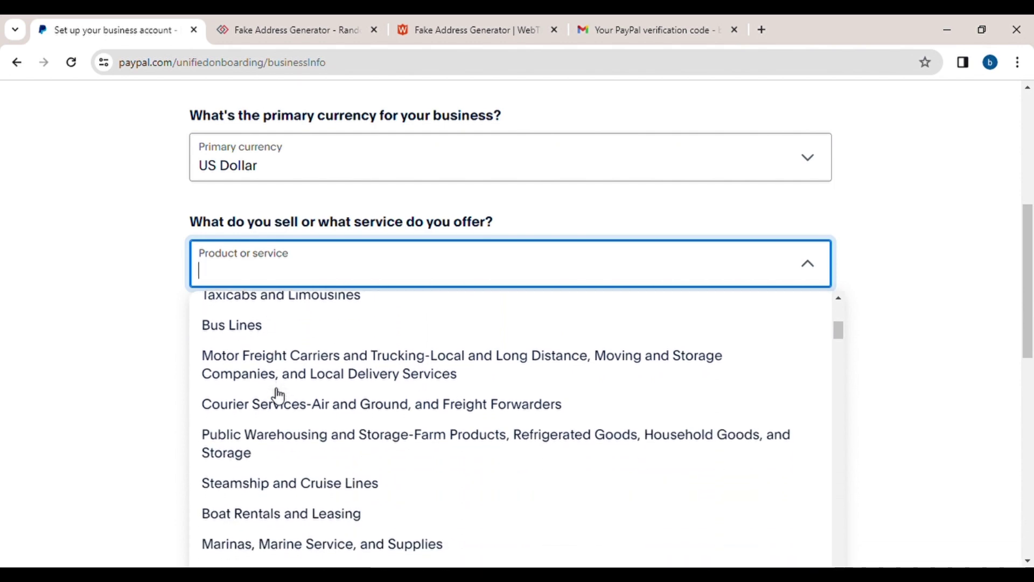
{"action": "scroll", "coordinate": [278, 397], "scroll_direction": "down", "scroll_amount": 1}
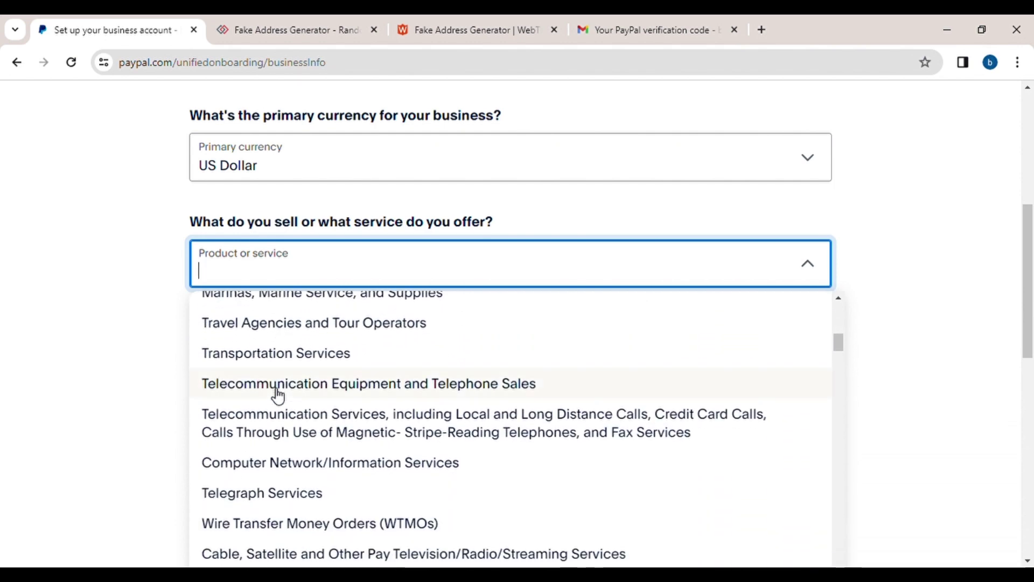
{"action": "left_click", "coordinate": [306, 370]}
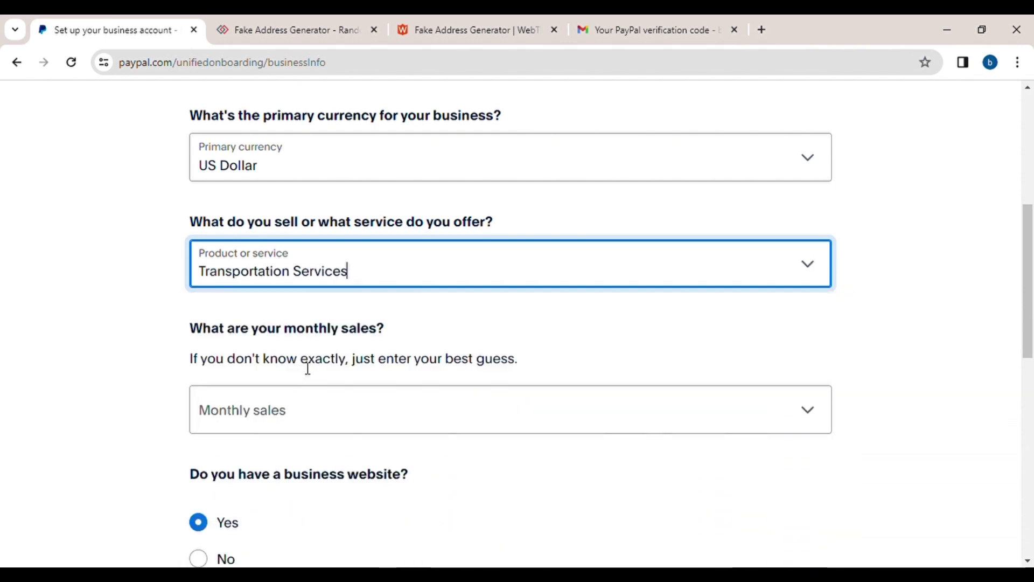
Set the monthly sales to $0.00 USD - $10,000.00 USD and answer No to having a business website
{"action": "scroll", "coordinate": [329, 405], "scroll_direction": "down", "scroll_amount": 3}
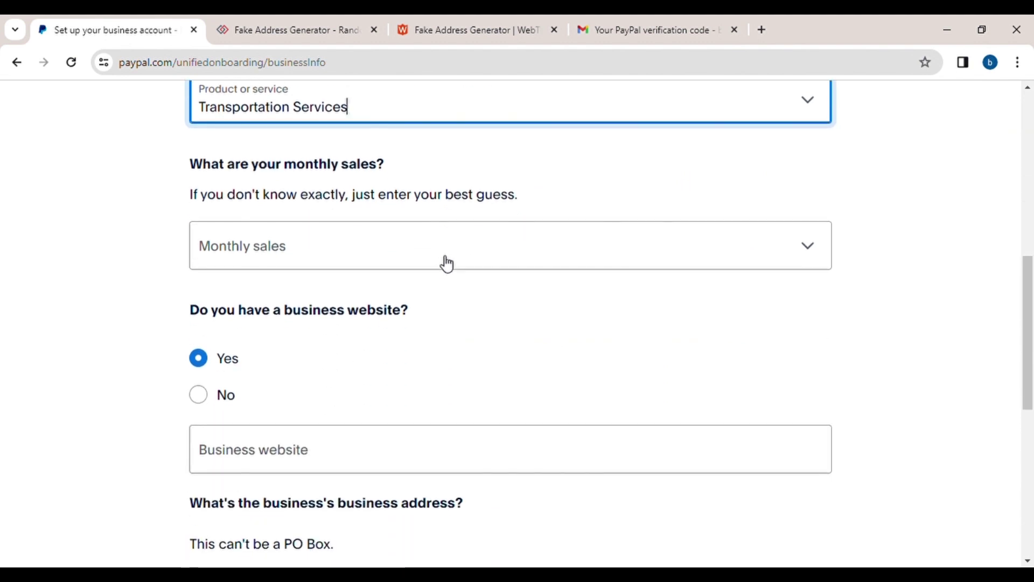
{"action": "left_click", "coordinate": [461, 252]}
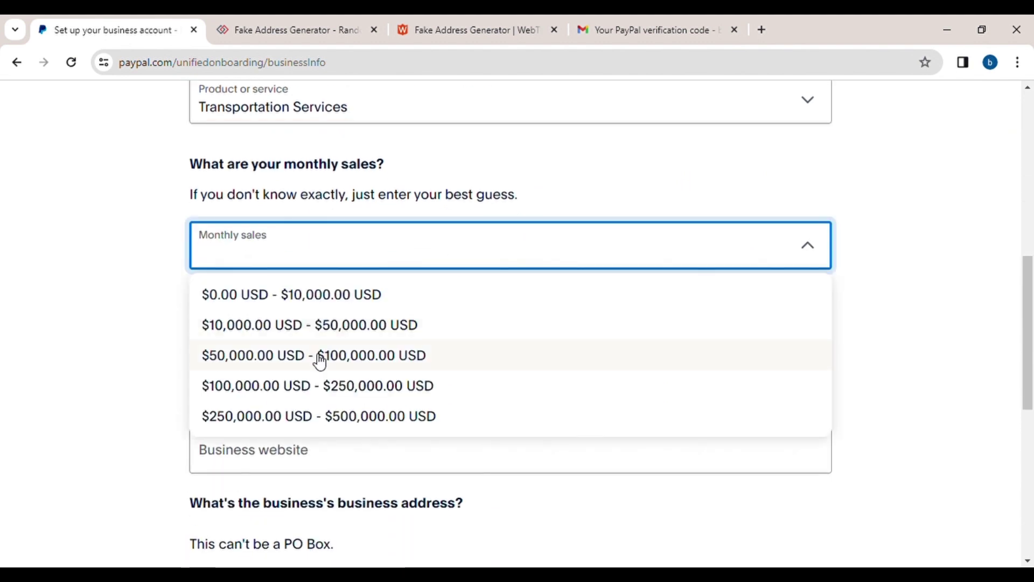
{"action": "left_click", "coordinate": [381, 306]}
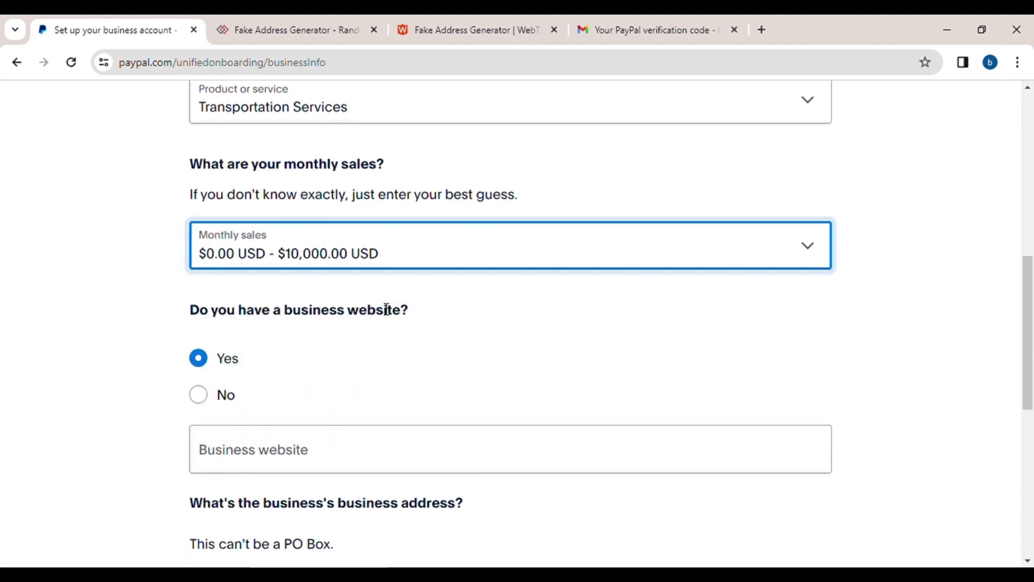
{"action": "left_click", "coordinate": [200, 411]}
{"action": "left_click", "coordinate": [197, 397]}
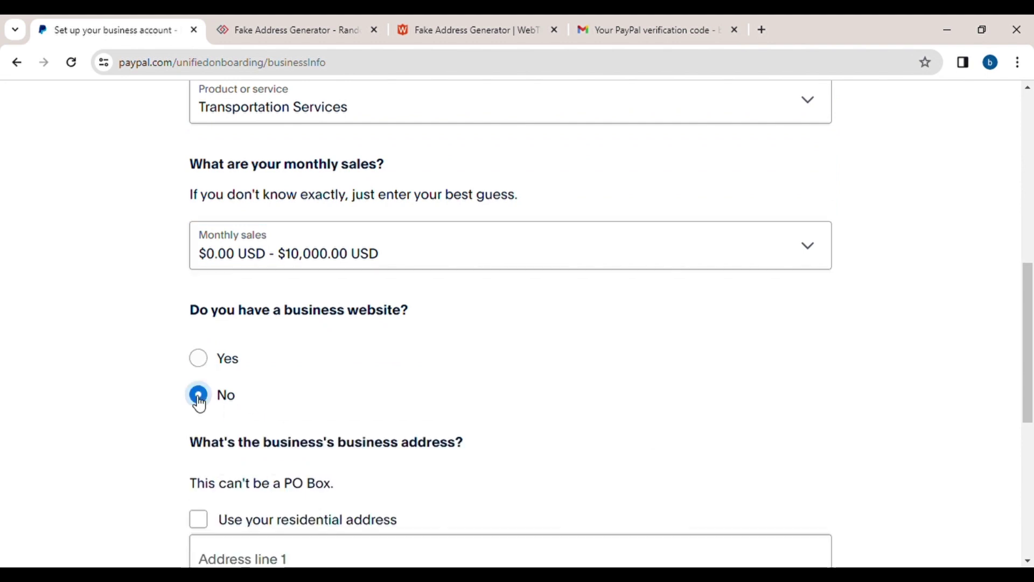
Use the residential address as the business address
{"action": "scroll", "coordinate": [342, 466], "scroll_direction": "down", "scroll_amount": 1}
{"action": "scroll", "coordinate": [347, 469], "scroll_direction": "down", "scroll_amount": 3}
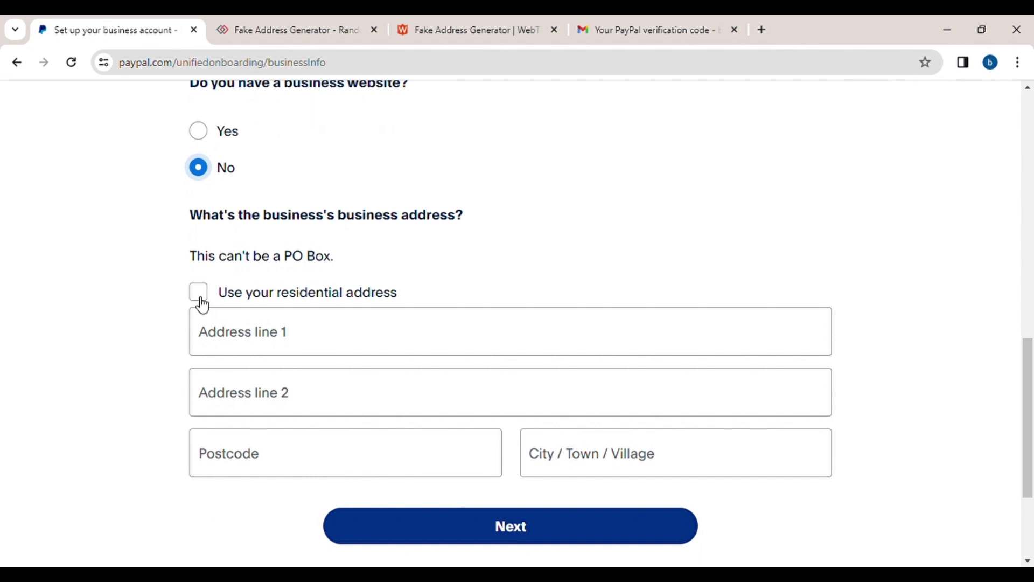
{"action": "left_click", "coordinate": [201, 298]}
{"action": "scroll", "coordinate": [335, 439], "scroll_direction": "down", "scroll_amount": 3}
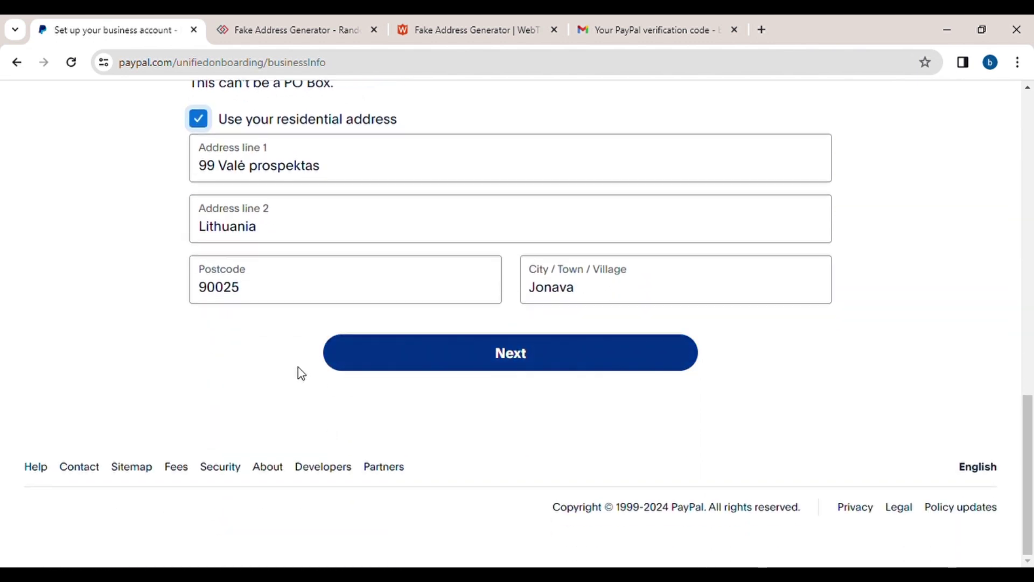
Review the completed business information form, submit it and continue to the account home page
{"action": "scroll", "coordinate": [298, 372], "scroll_direction": "up", "scroll_amount": 3}
{"action": "scroll", "coordinate": [299, 369], "scroll_direction": "up", "scroll_amount": 4}
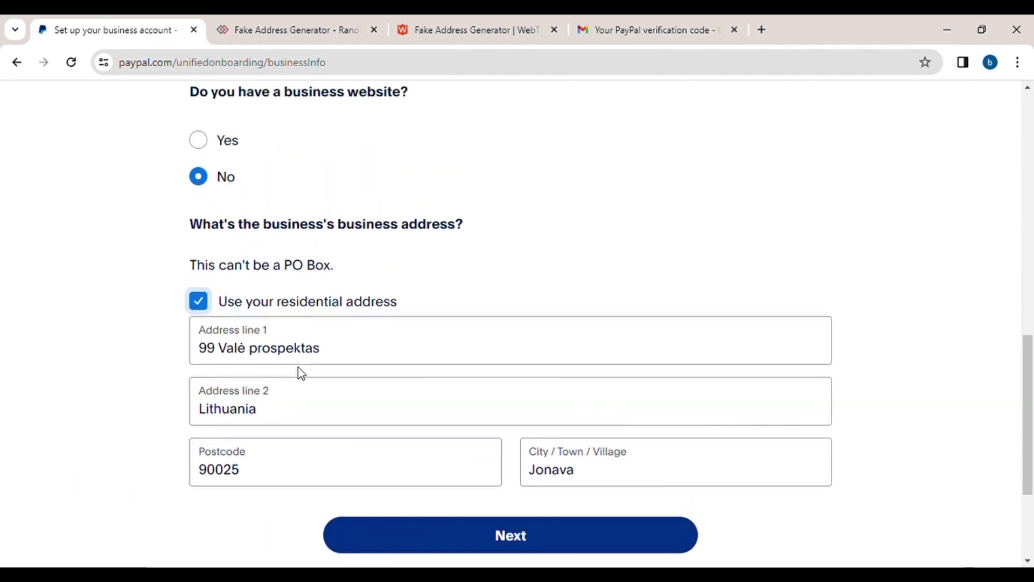
{"action": "scroll", "coordinate": [302, 373], "scroll_direction": "up", "scroll_amount": 4}
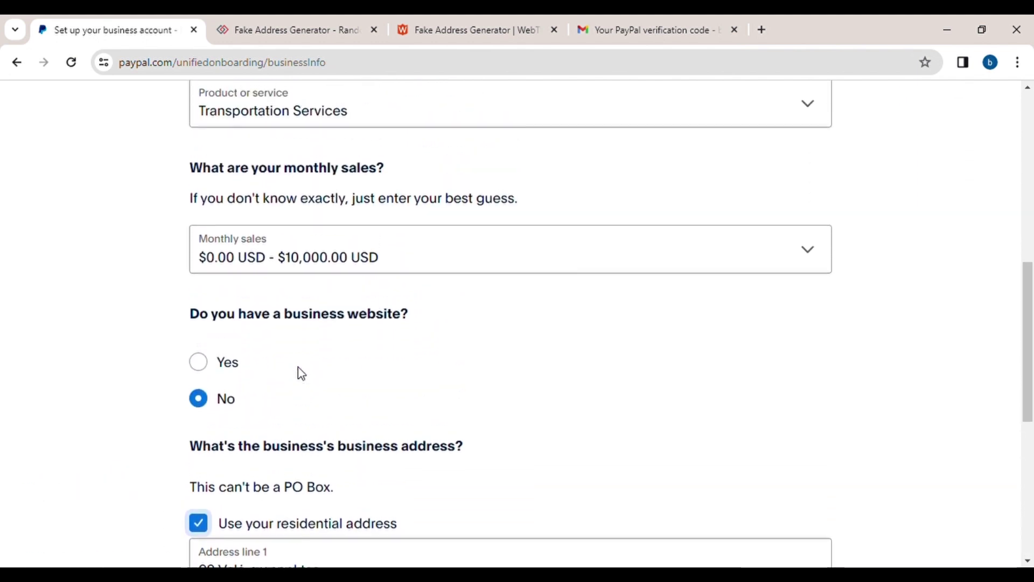
{"action": "scroll", "coordinate": [303, 374], "scroll_direction": "up", "scroll_amount": 6}
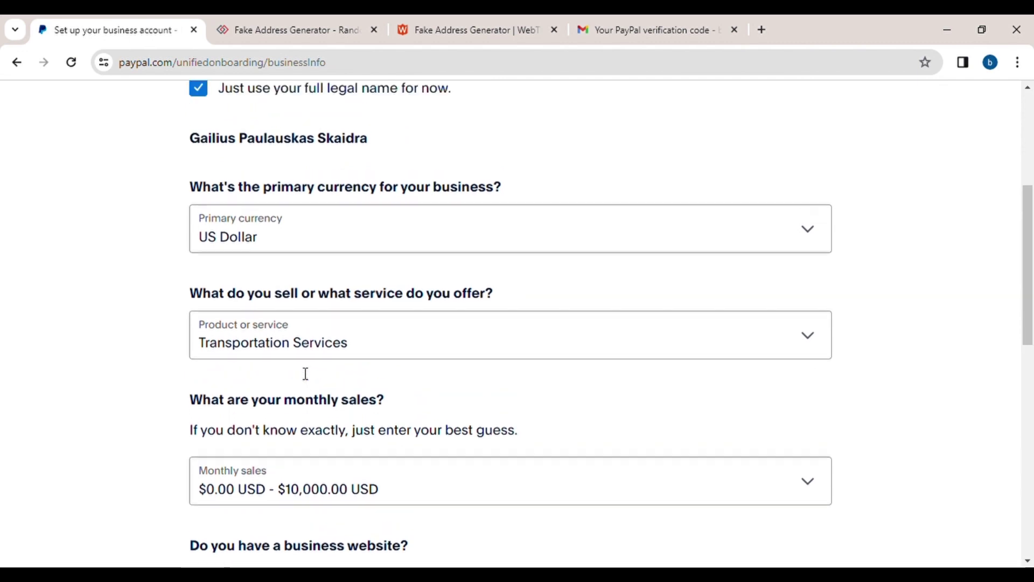
{"action": "scroll", "coordinate": [305, 376], "scroll_direction": "down", "scroll_amount": 12}
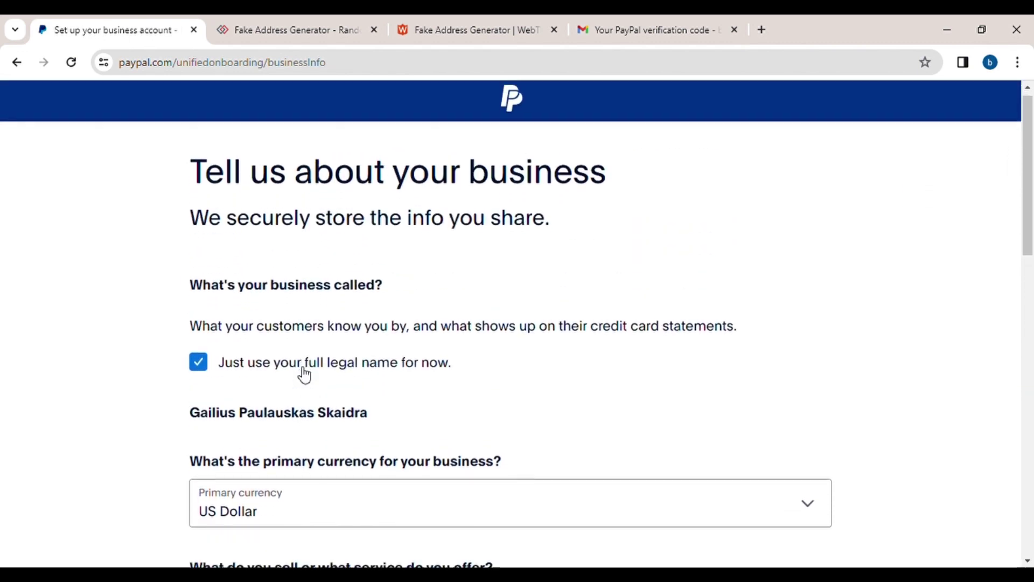
{"action": "scroll", "coordinate": [305, 374], "scroll_direction": "down", "scroll_amount": 5}
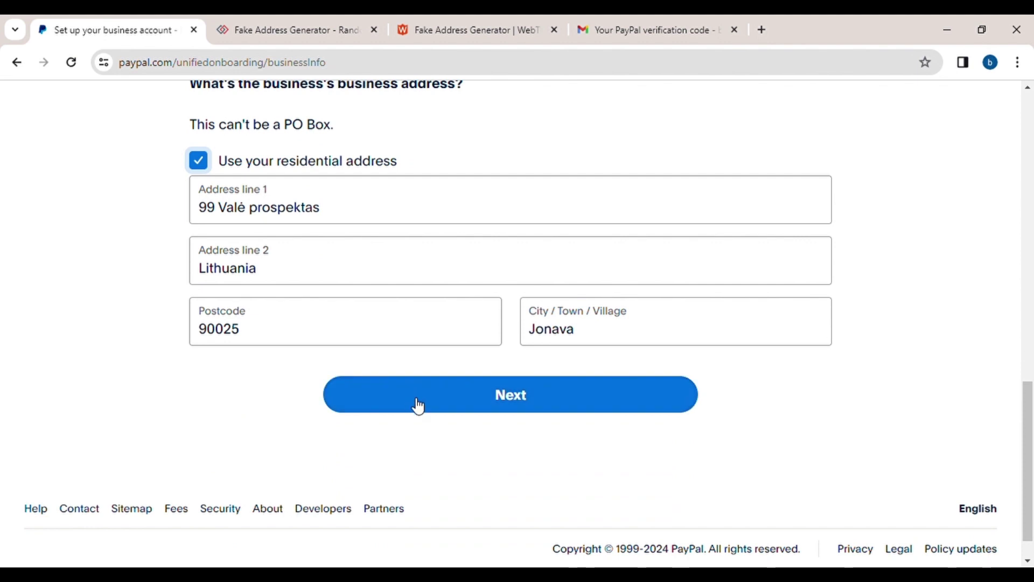
{"action": "left_click", "coordinate": [419, 407]}
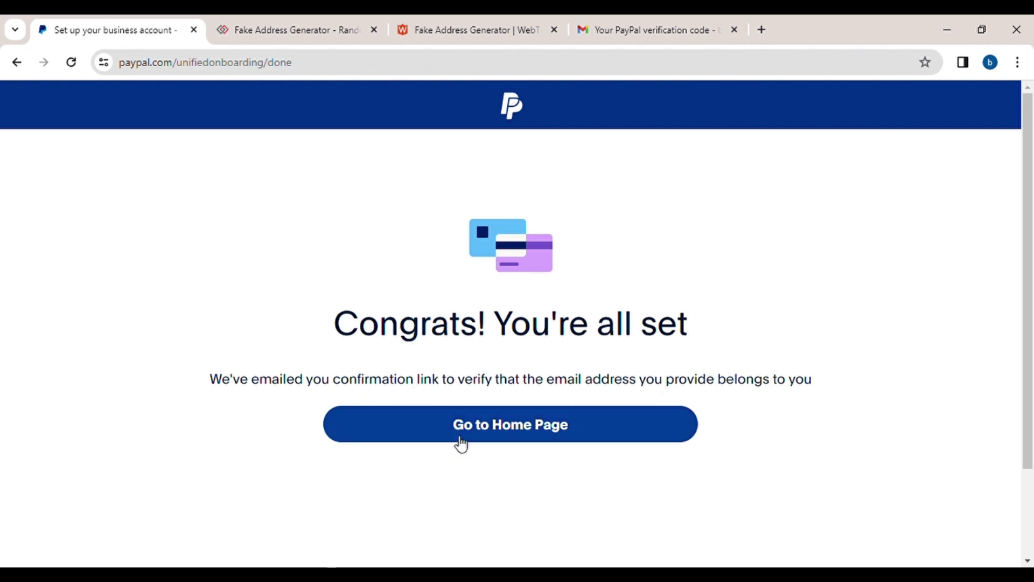
{"action": "left_click", "coordinate": [483, 435]}
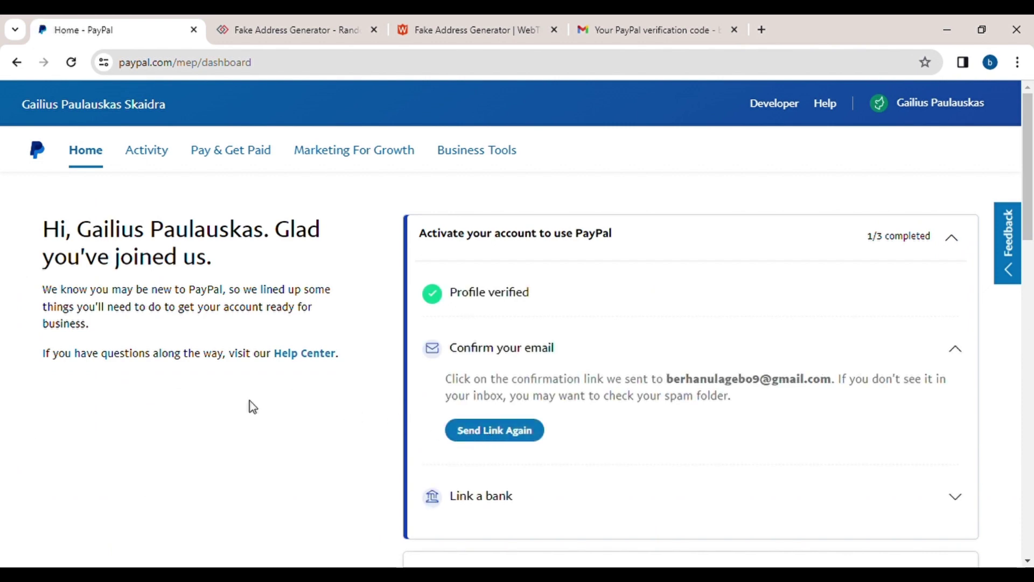
Examine the new account's dashboard, including the activation checklist, PayPal balance, quick links, insights and invoice form
{"action": "scroll", "coordinate": [253, 407], "scroll_direction": "down", "scroll_amount": 4}
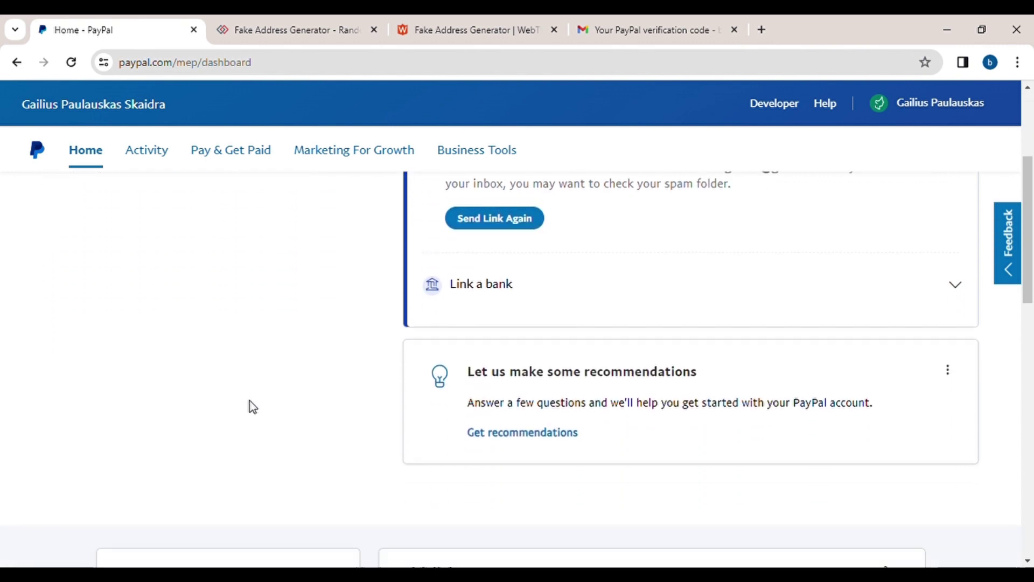
{"action": "scroll", "coordinate": [250, 401], "scroll_direction": "down", "scroll_amount": 6}
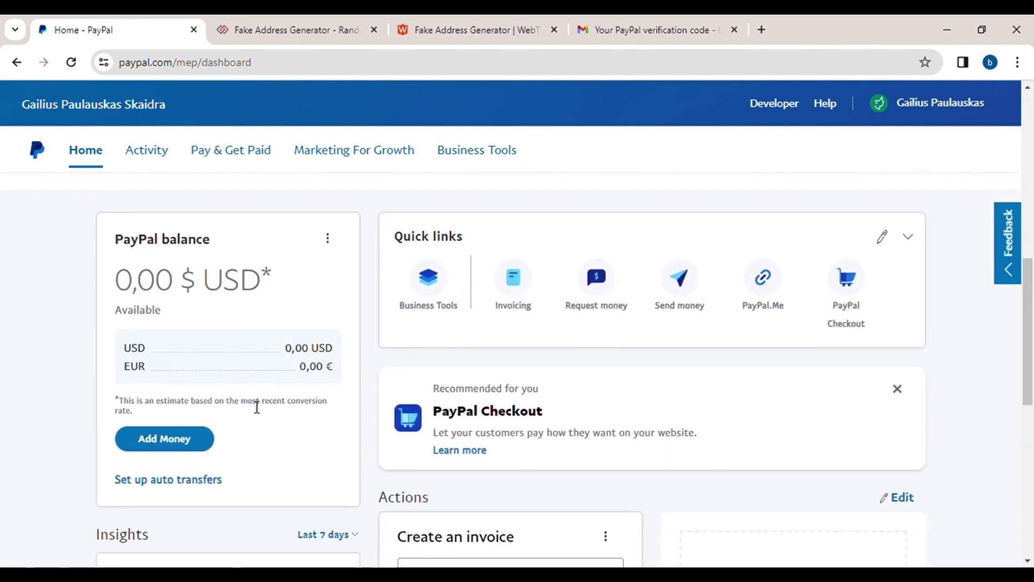
{"action": "scroll", "coordinate": [257, 407], "scroll_direction": "down", "scroll_amount": 1}
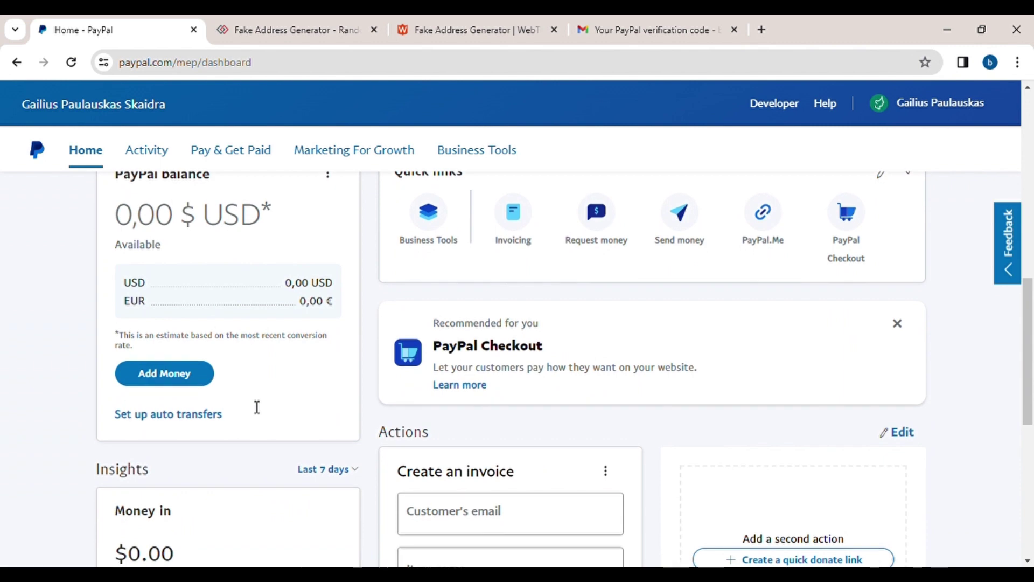
{"action": "scroll", "coordinate": [257, 407], "scroll_direction": "down", "scroll_amount": 6}
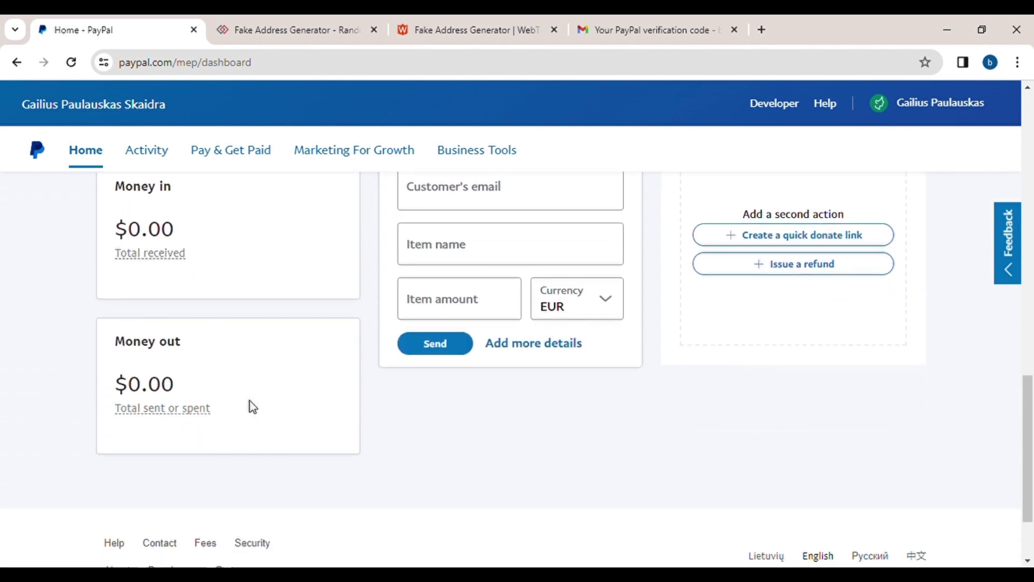
{"action": "scroll", "coordinate": [250, 401], "scroll_direction": "down", "scroll_amount": 2}
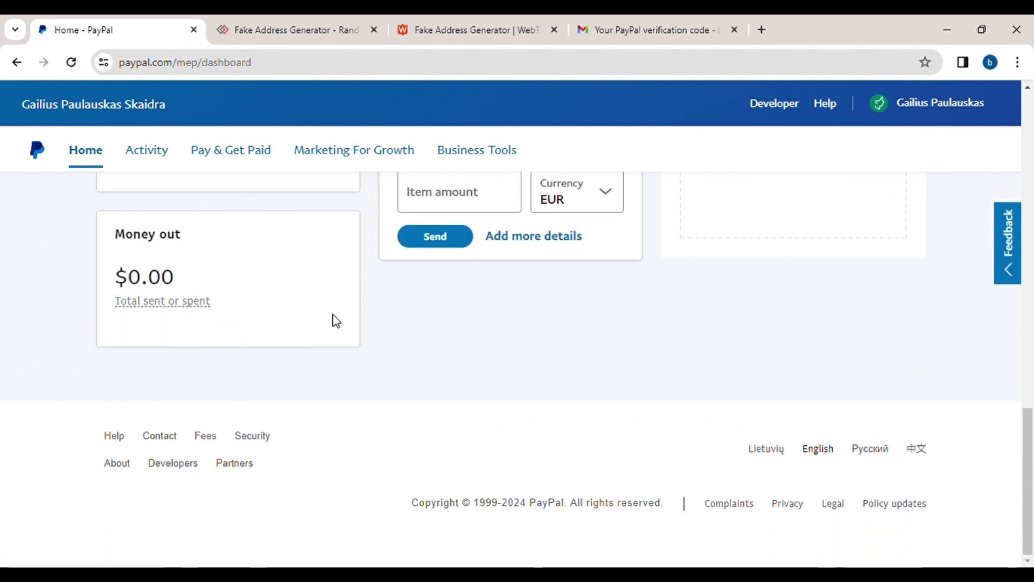
{"action": "scroll", "coordinate": [506, 343], "scroll_direction": "up", "scroll_amount": 2}
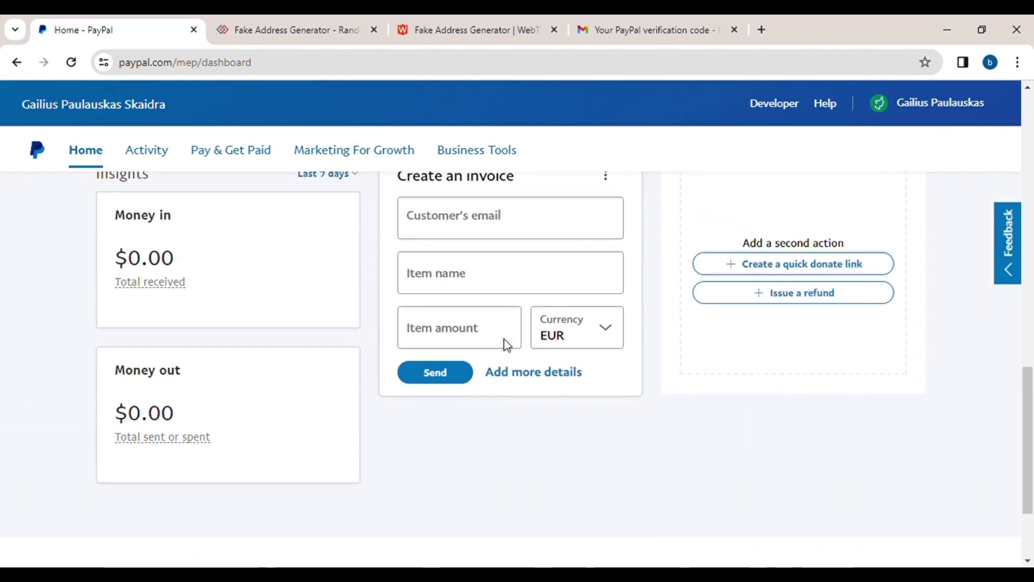
{"action": "scroll", "coordinate": [506, 343], "scroll_direction": "down", "scroll_amount": 3}
{"action": "scroll", "coordinate": [504, 344], "scroll_direction": "up", "scroll_amount": 14}
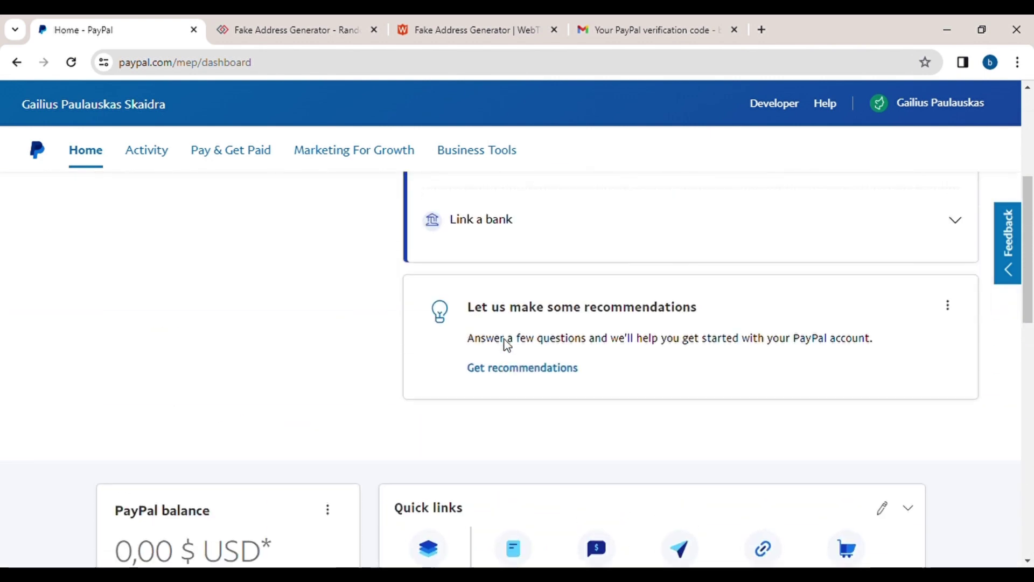
{"action": "scroll", "coordinate": [506, 345], "scroll_direction": "up", "scroll_amount": 5}
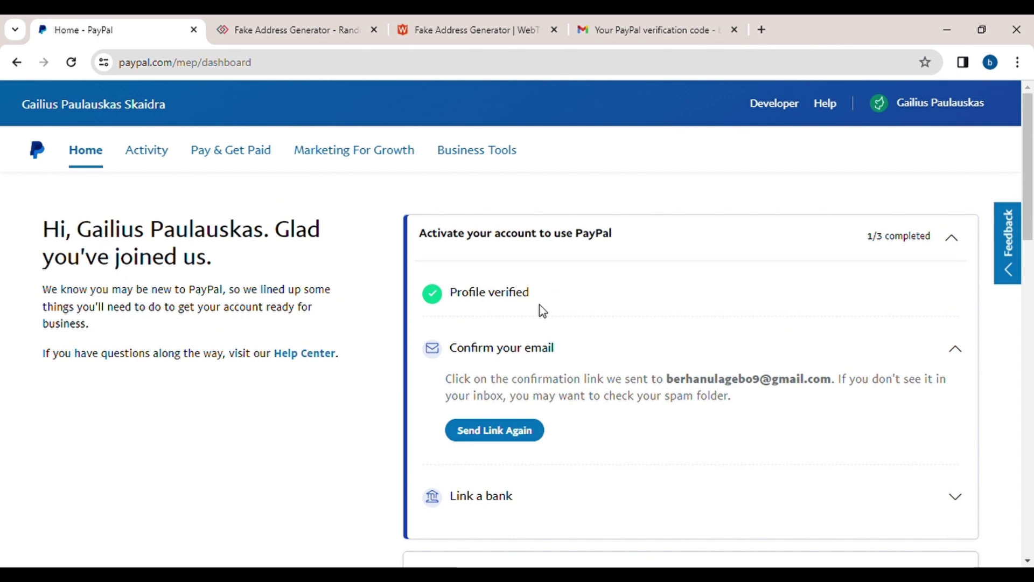
{"action": "scroll", "coordinate": [542, 311], "scroll_direction": "down", "scroll_amount": 4}
{"action": "scroll", "coordinate": [543, 310], "scroll_direction": "down", "scroll_amount": 5}
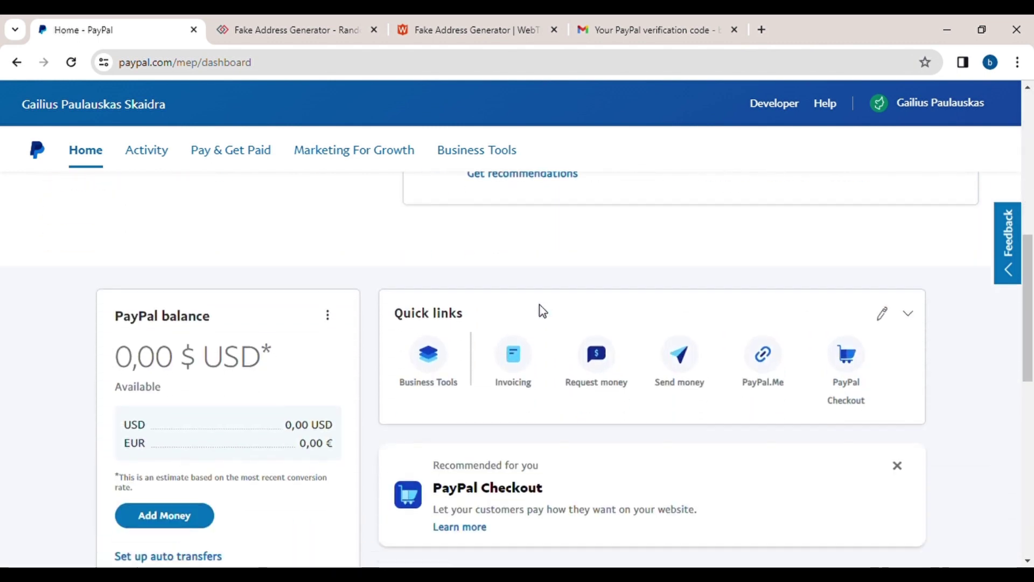
{"action": "scroll", "coordinate": [542, 311], "scroll_direction": "down", "scroll_amount": 2}
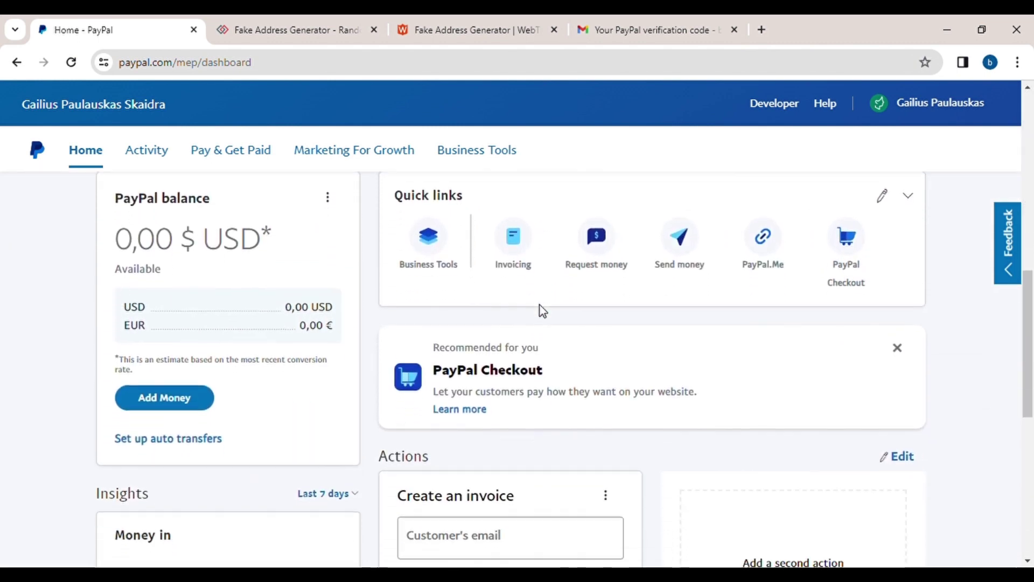
{"action": "scroll", "coordinate": [542, 311], "scroll_direction": "down", "scroll_amount": 5}
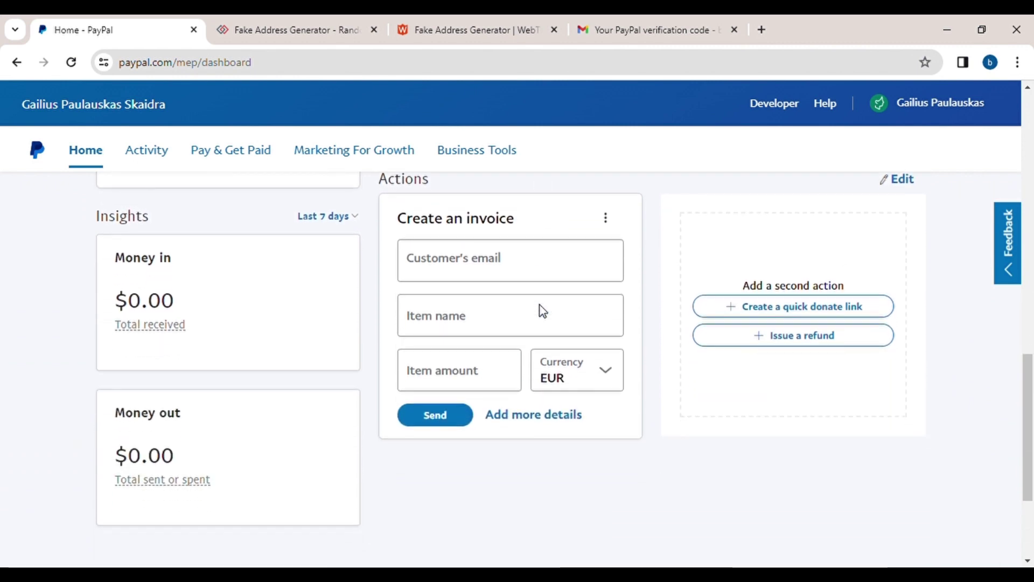
{"action": "scroll", "coordinate": [542, 311], "scroll_direction": "down", "scroll_amount": 3}
{"action": "scroll", "coordinate": [543, 311], "scroll_direction": "up", "scroll_amount": 5}
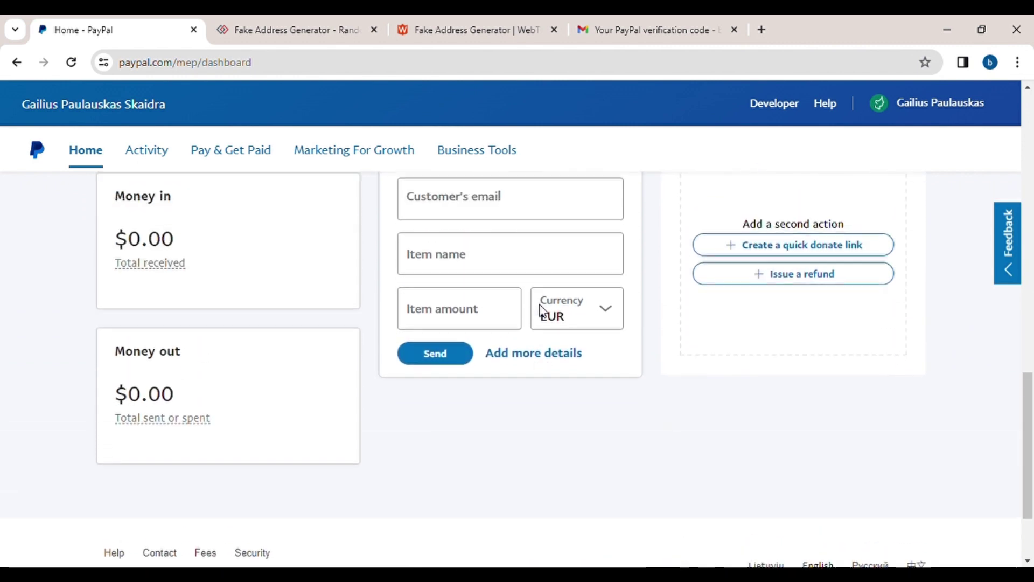
{"action": "scroll", "coordinate": [543, 311], "scroll_direction": "up", "scroll_amount": 2}
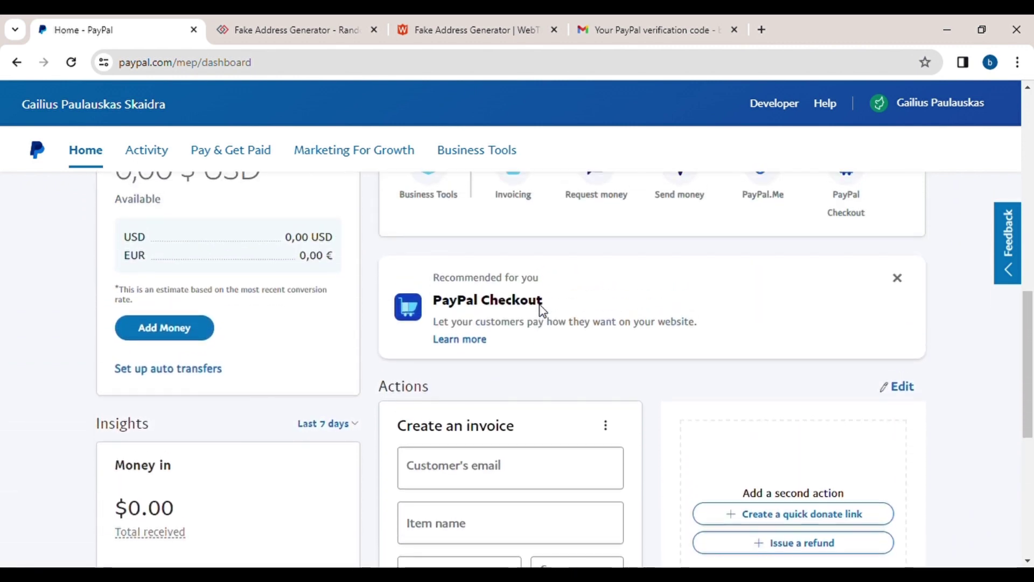
{"action": "scroll", "coordinate": [543, 311], "scroll_direction": "down", "scroll_amount": 7}
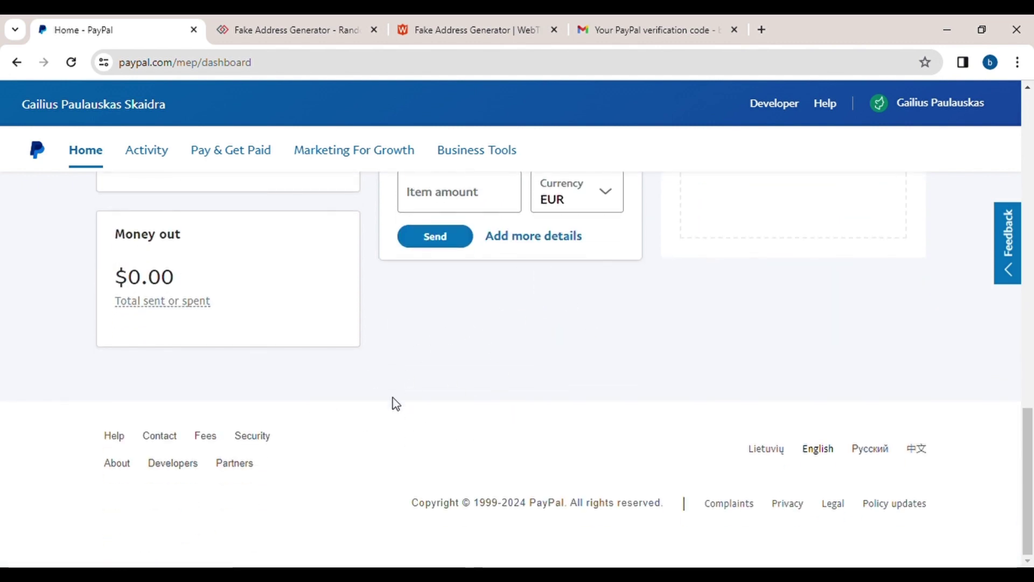
{"action": "scroll", "coordinate": [510, 284], "scroll_direction": "up", "scroll_amount": 4}
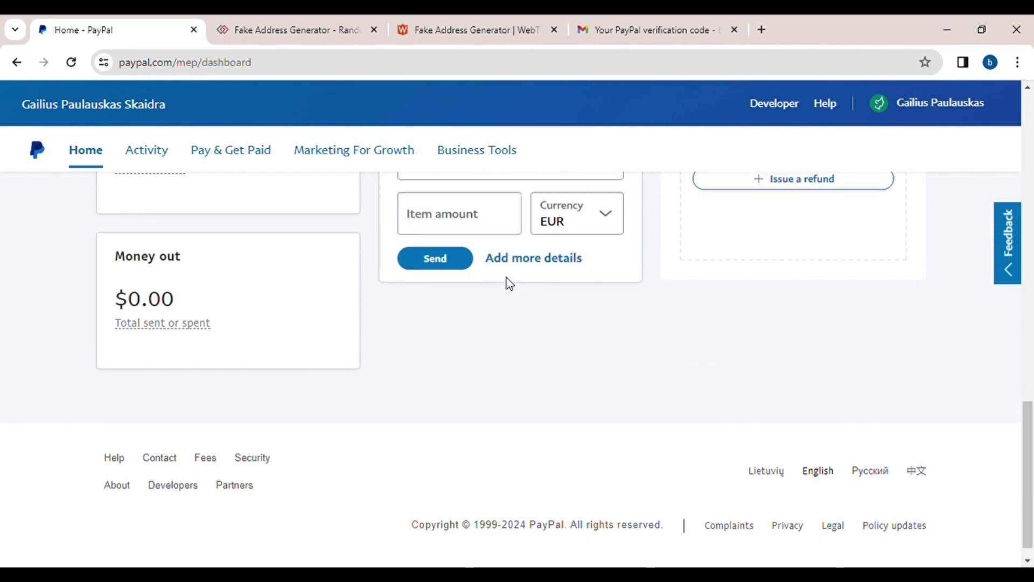
{"action": "scroll", "coordinate": [510, 284], "scroll_direction": "up", "scroll_amount": 4}
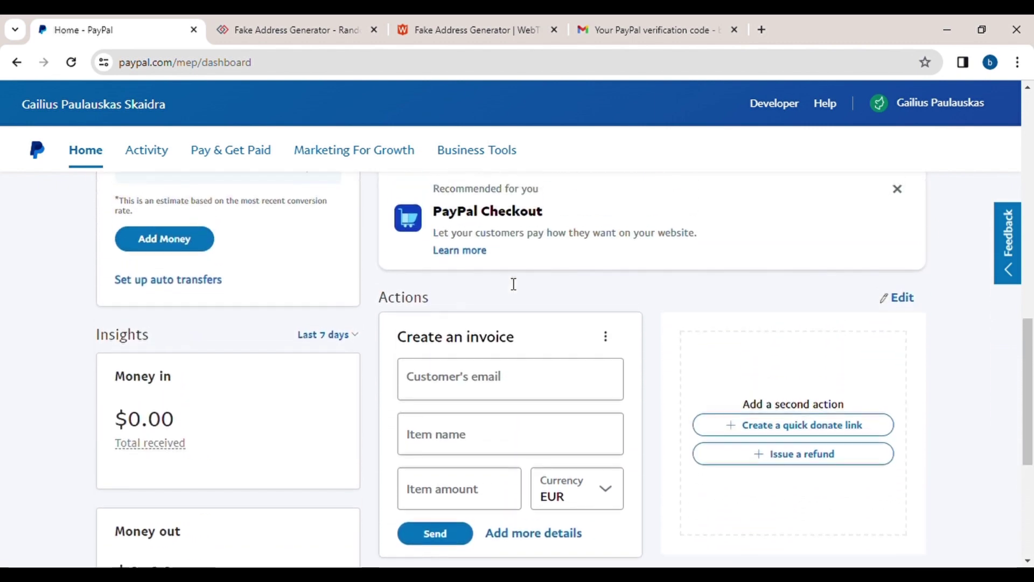
{"action": "scroll", "coordinate": [513, 284], "scroll_direction": "up", "scroll_amount": 5}
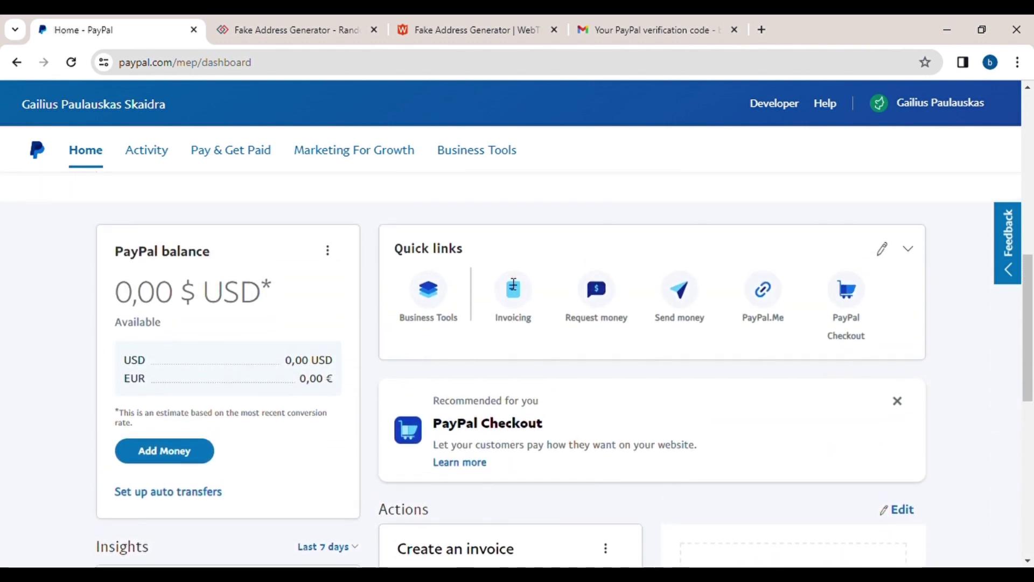
{"action": "scroll", "coordinate": [512, 285], "scroll_direction": "up", "scroll_amount": 8}
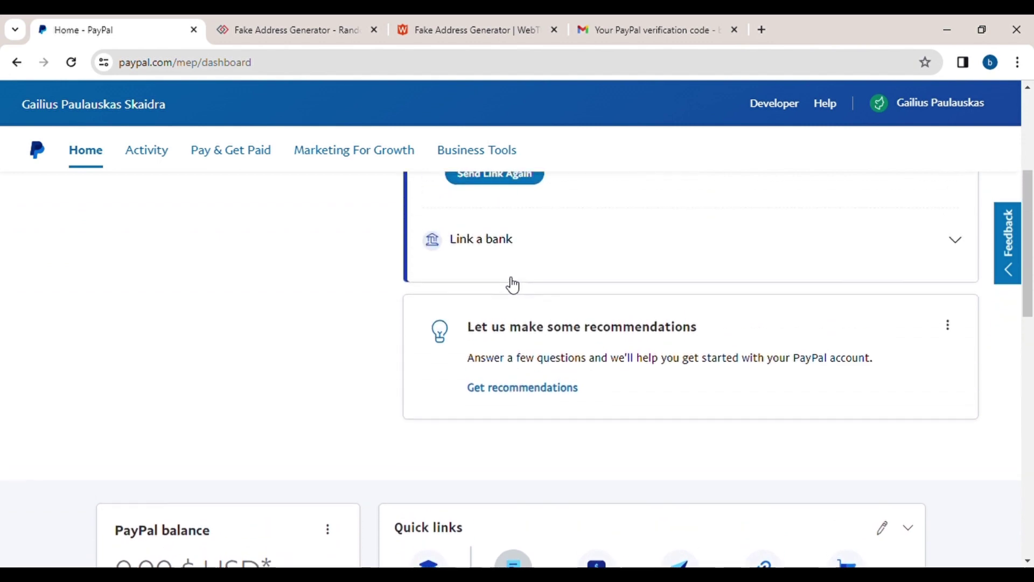
Open the phone number settings in the account profile and start adding a new phone number
{"action": "left_click", "coordinate": [939, 118]}
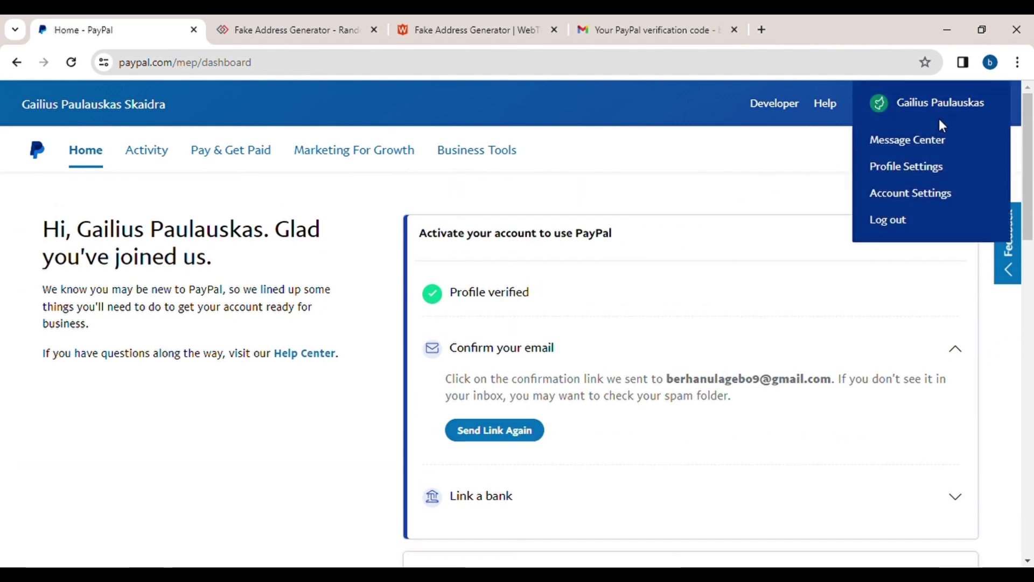
{"action": "left_click", "coordinate": [906, 167]}
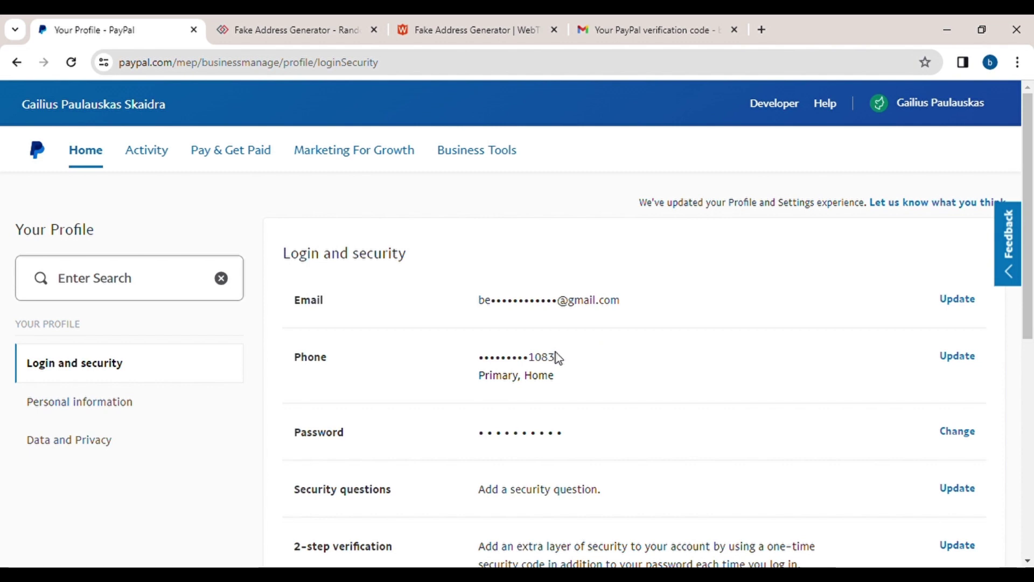
{"action": "left_click", "coordinate": [959, 359]}
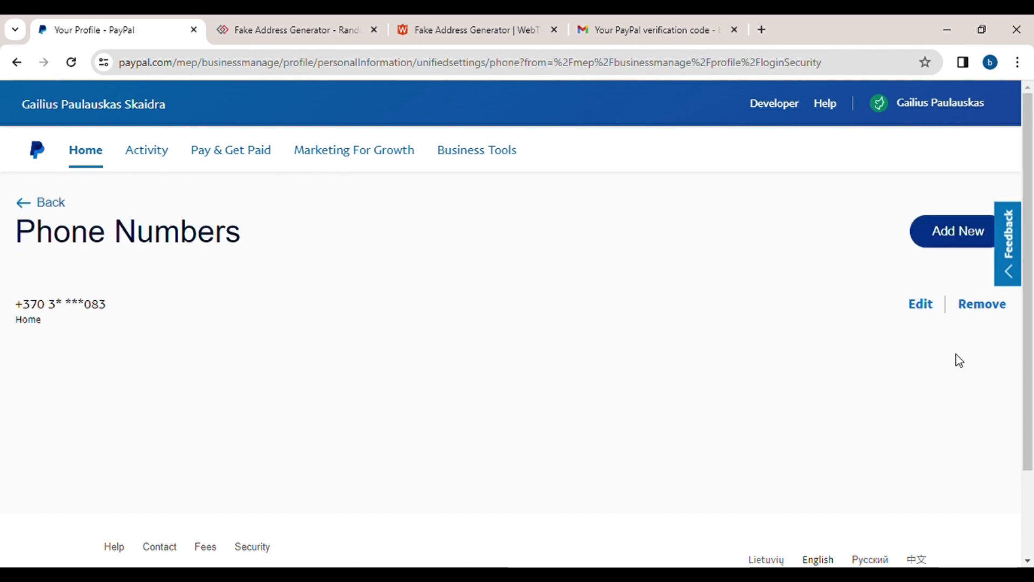
{"action": "left_click", "coordinate": [963, 225]}
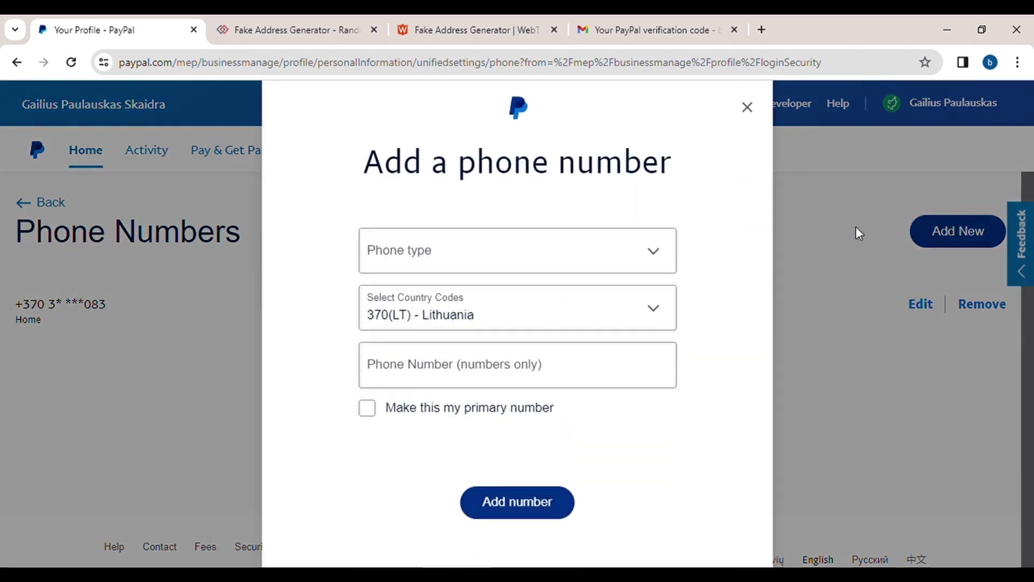
Set the new phone number's type to Mobile
{"action": "left_click", "coordinate": [658, 261]}
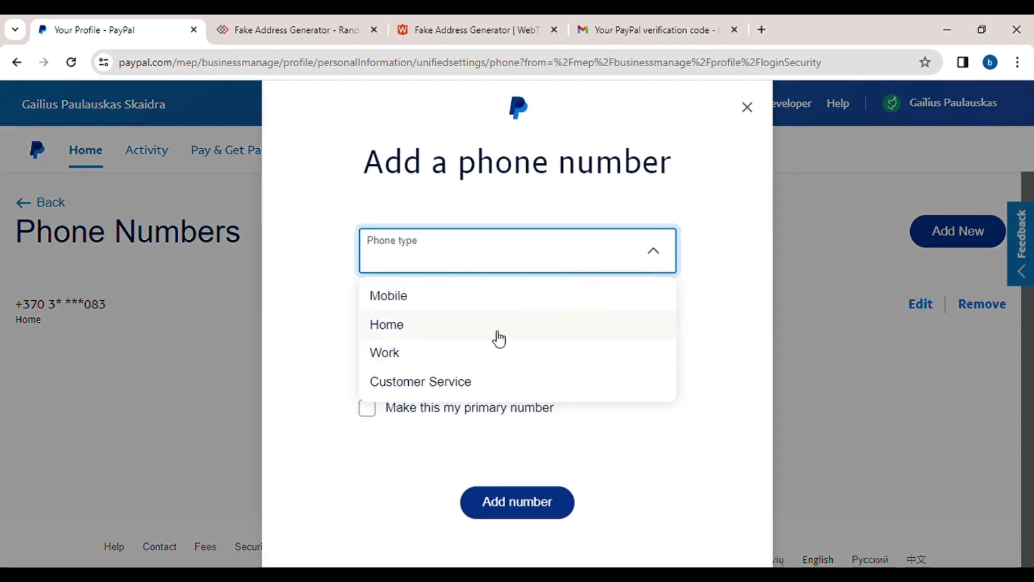
{"action": "left_click", "coordinate": [533, 299]}
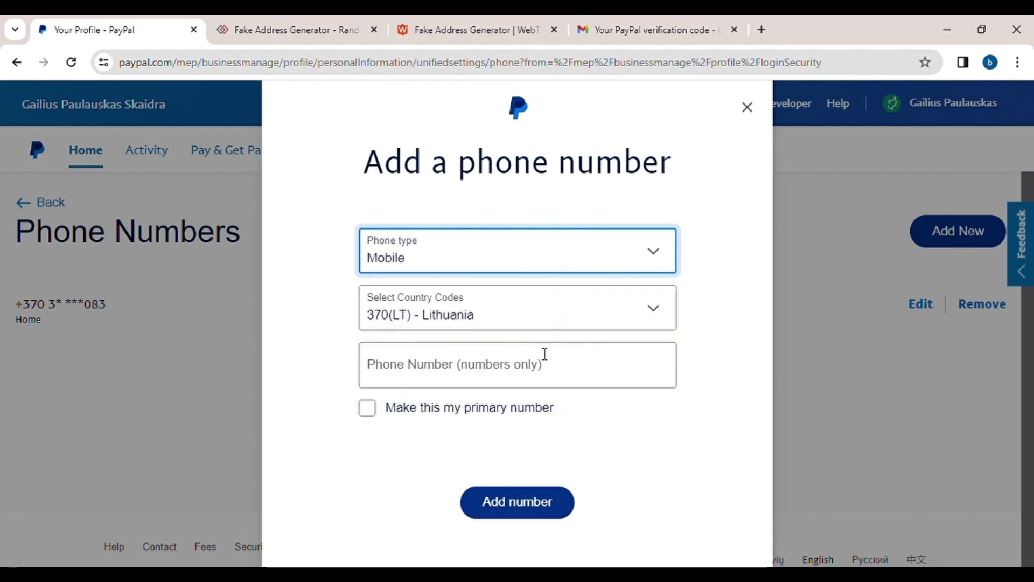
{"action": "left_click", "coordinate": [665, 259]}
{"action": "left_click", "coordinate": [520, 335]}
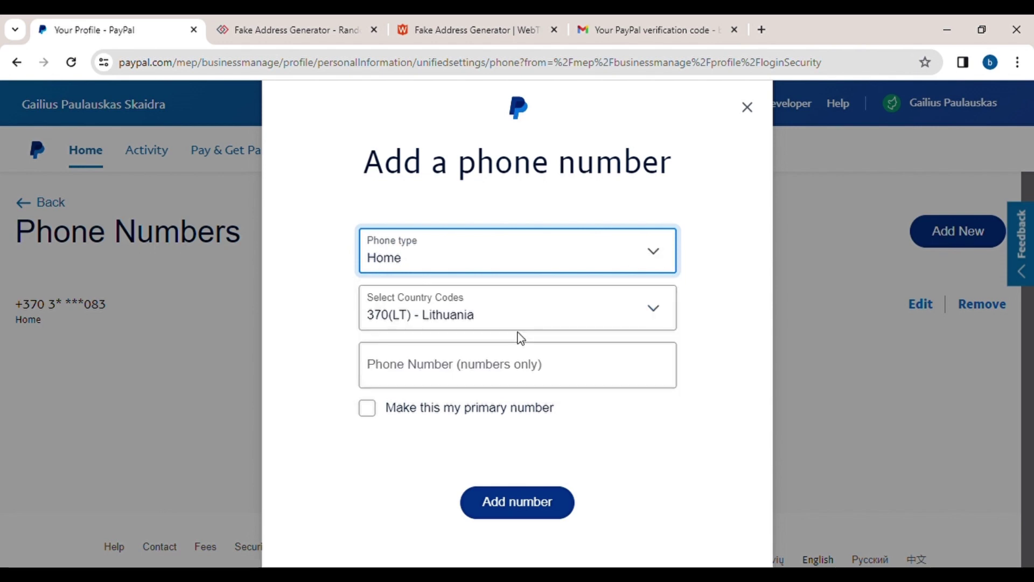
{"action": "left_click", "coordinate": [659, 260]}
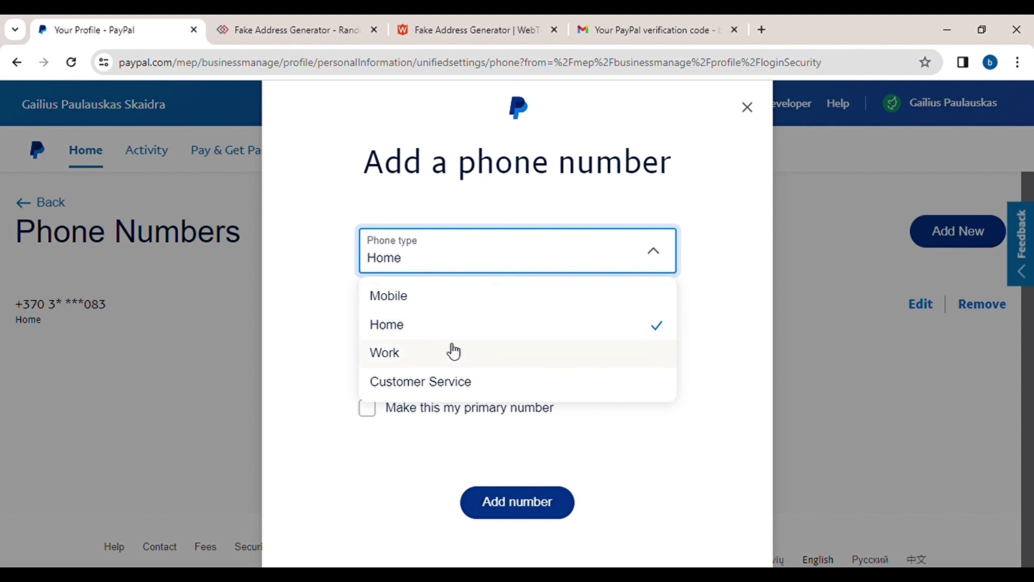
{"action": "left_click", "coordinate": [456, 306]}
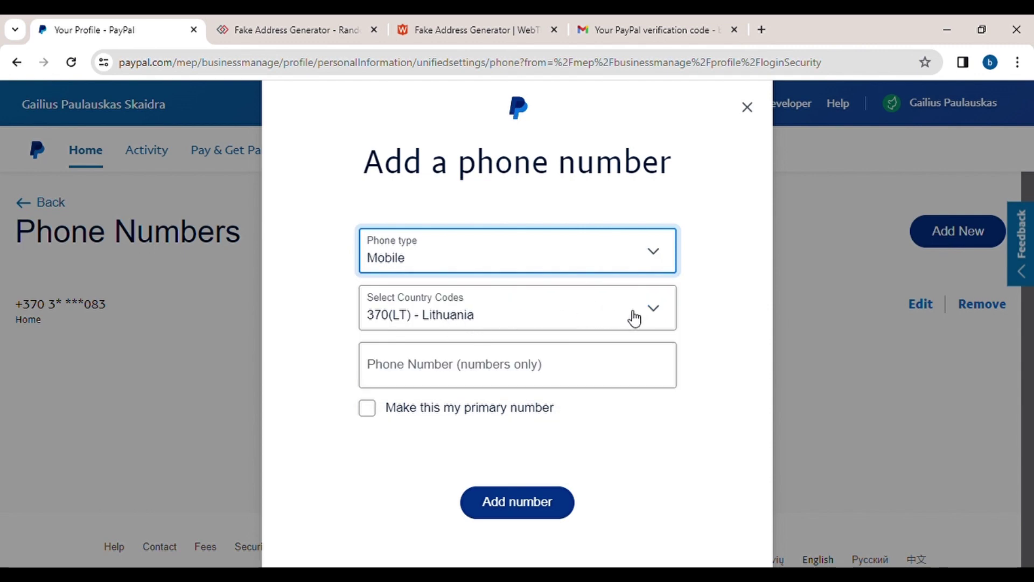
Set the new phone number's country code to 251(ET) - Ethiopia
{"action": "left_click", "coordinate": [668, 317]}
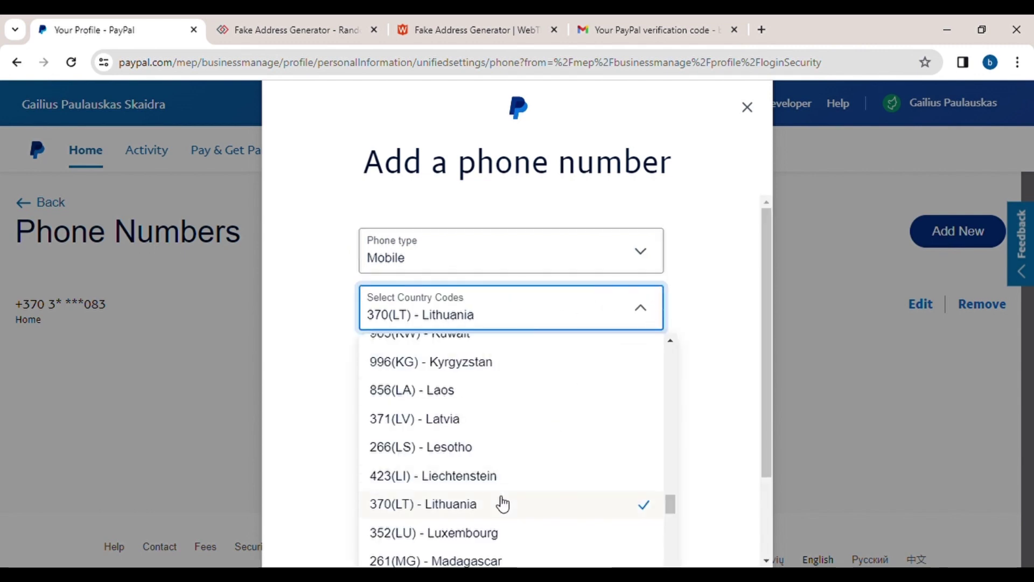
{"action": "scroll", "coordinate": [501, 504], "scroll_direction": "down", "scroll_amount": 3}
{"action": "scroll", "coordinate": [503, 504], "scroll_direction": "down", "scroll_amount": 10}
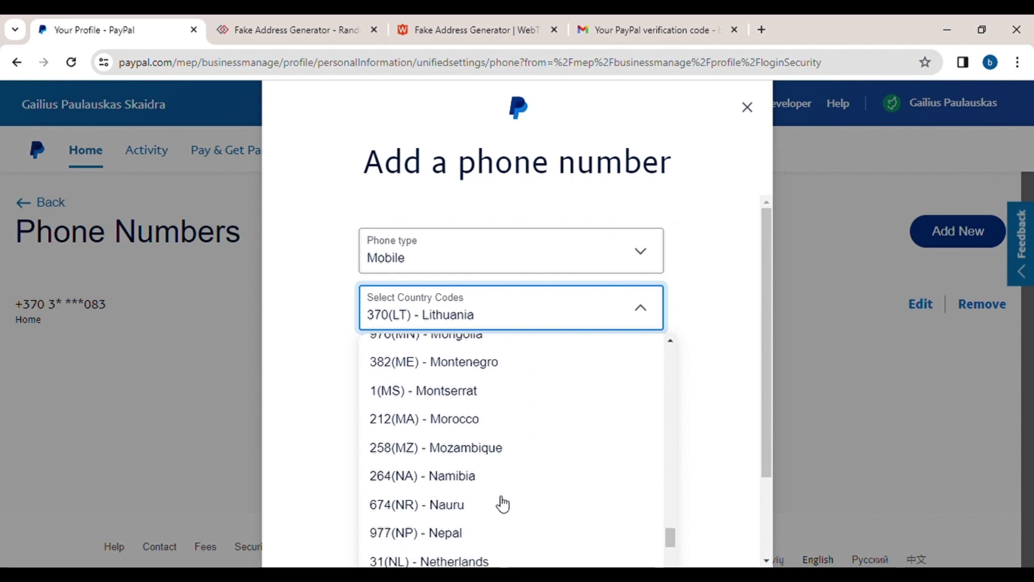
{"action": "scroll", "coordinate": [503, 504], "scroll_direction": "down", "scroll_amount": 7}
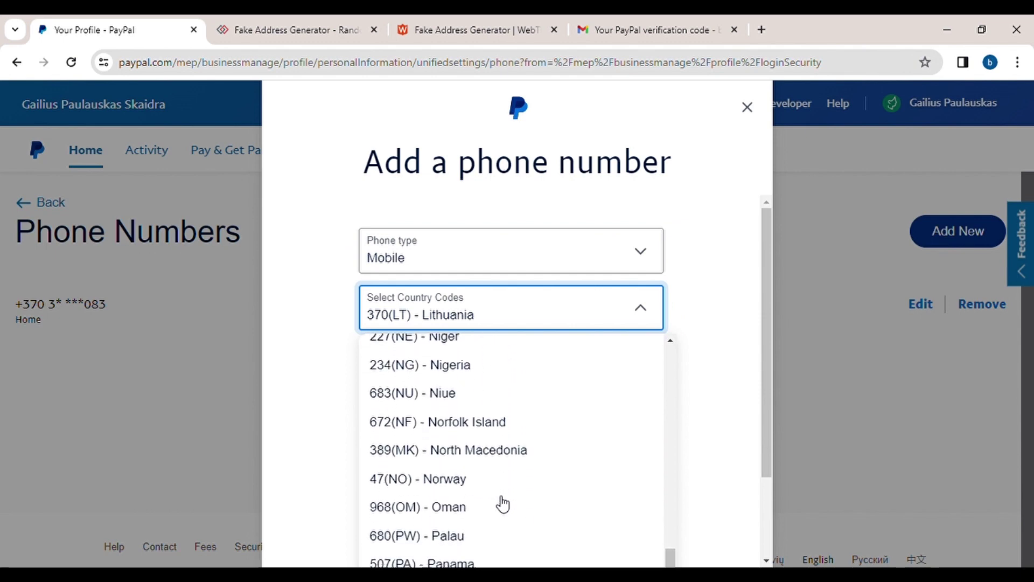
{"action": "scroll", "coordinate": [503, 504], "scroll_direction": "down", "scroll_amount": 15}
{"action": "scroll", "coordinate": [503, 504], "scroll_direction": "up", "scroll_amount": 16}
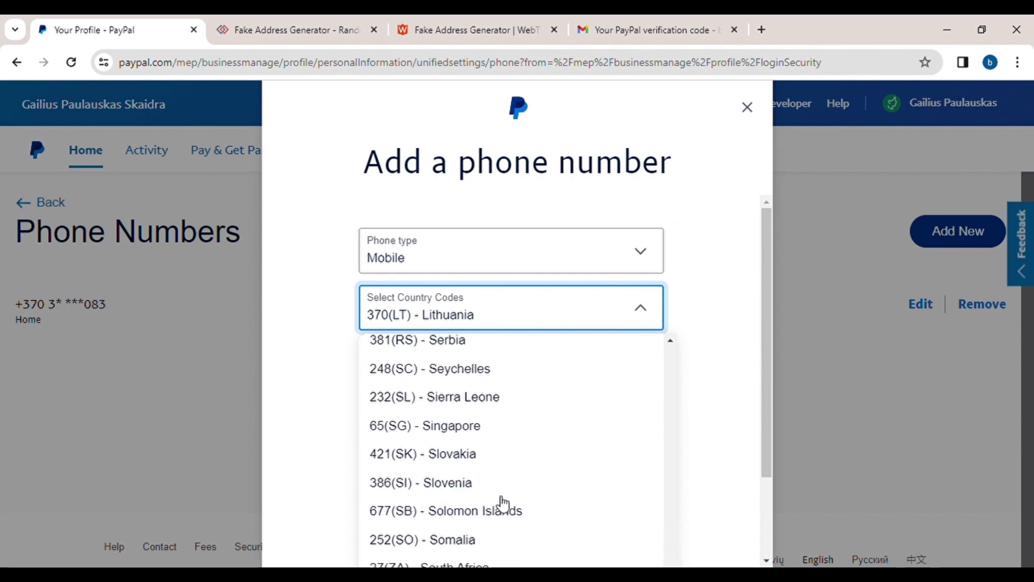
{"action": "scroll", "coordinate": [503, 505], "scroll_direction": "up", "scroll_amount": 15}
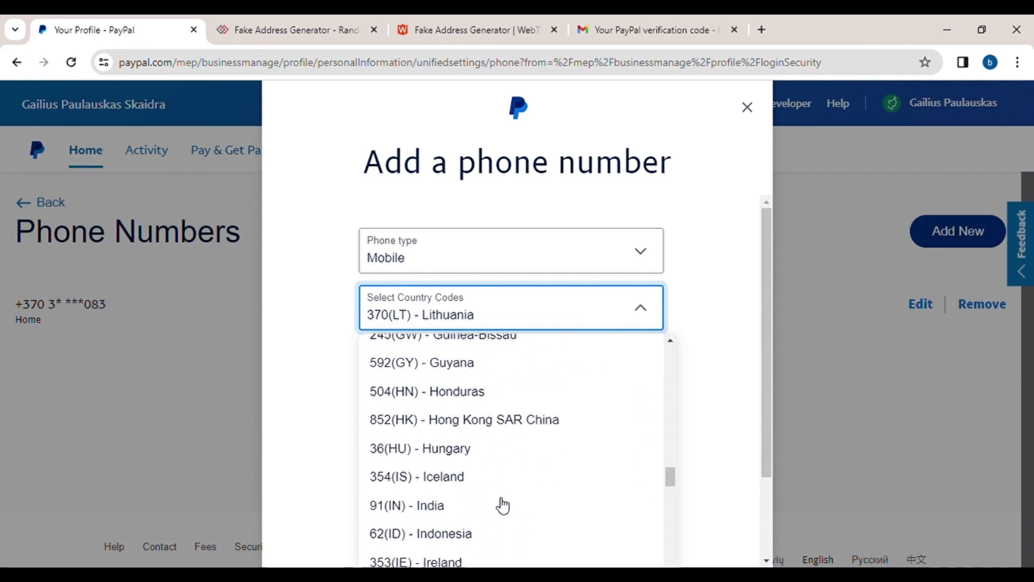
{"action": "scroll", "coordinate": [503, 505], "scroll_direction": "up", "scroll_amount": 5}
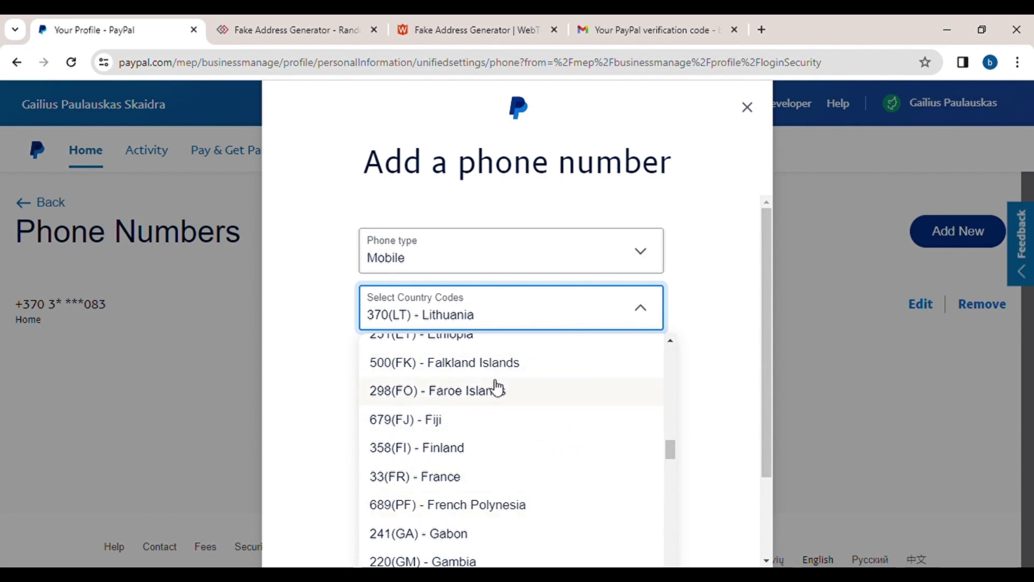
{"action": "scroll", "coordinate": [492, 391], "scroll_direction": "up", "scroll_amount": 2}
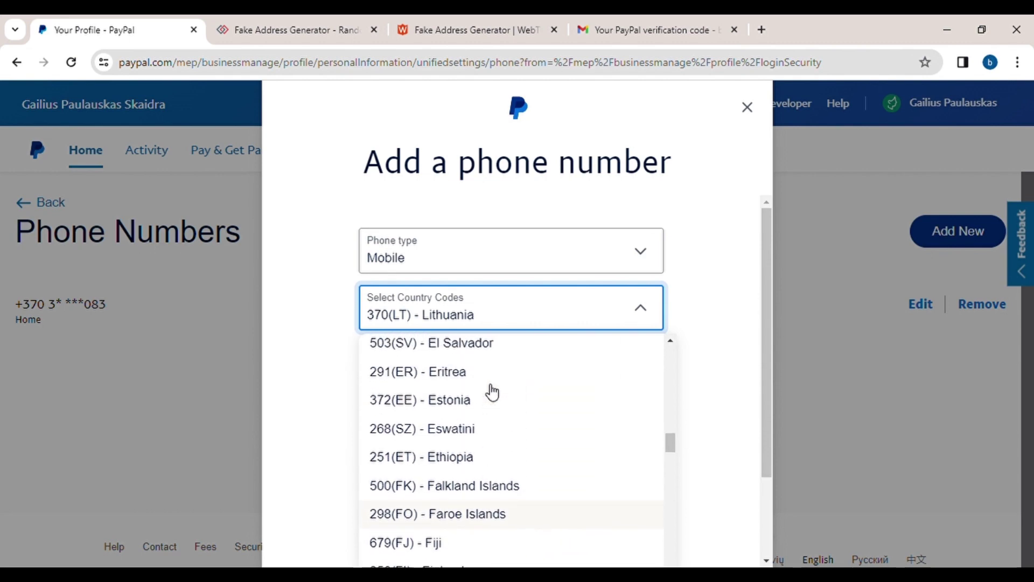
{"action": "left_click", "coordinate": [465, 456]}
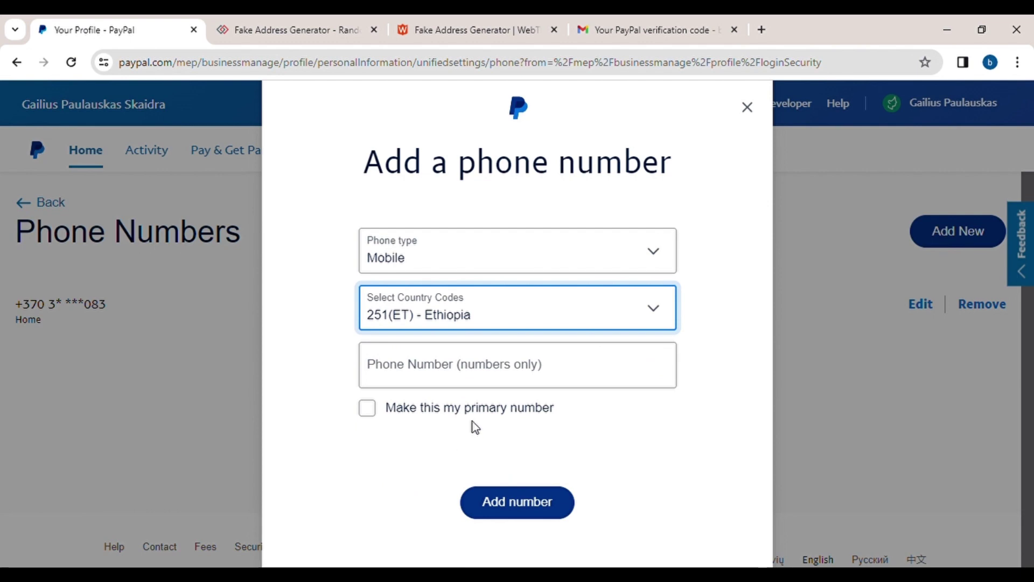
Enter the mobile phone number, make it the primary number and add it to the profile
{"action": "left_click", "coordinate": [407, 363]}
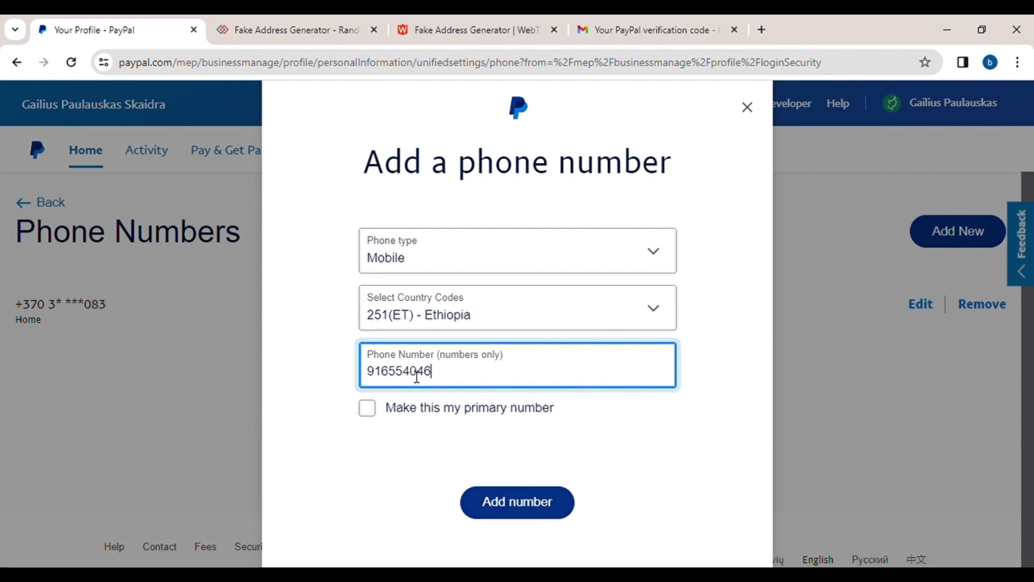
{"action": "left_click", "coordinate": [367, 414]}
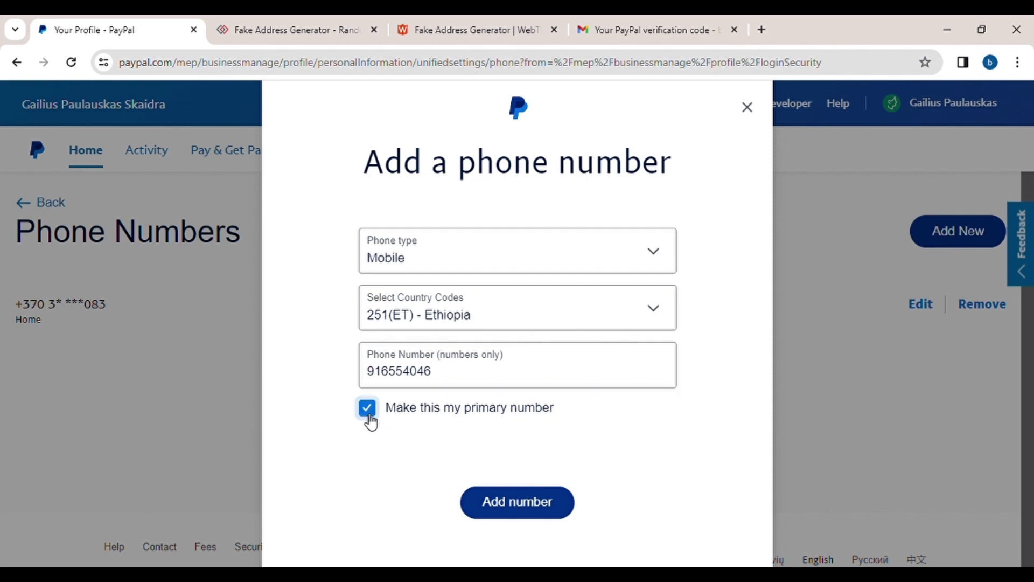
{"action": "left_click", "coordinate": [504, 503]}
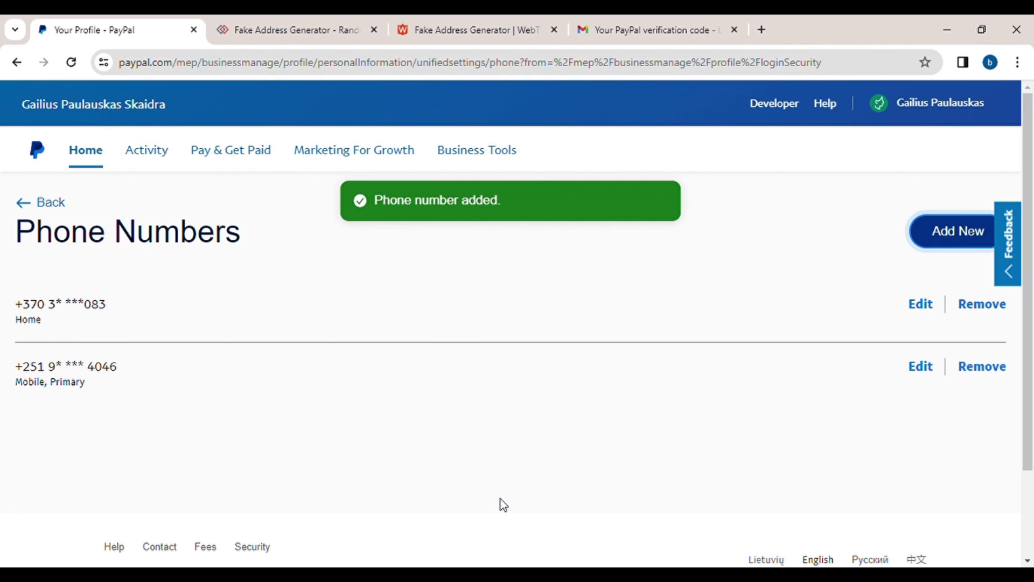
Return to the account home page and examine the balance, quick links, insights, invoice form and profile options
{"action": "left_click", "coordinate": [27, 203]}
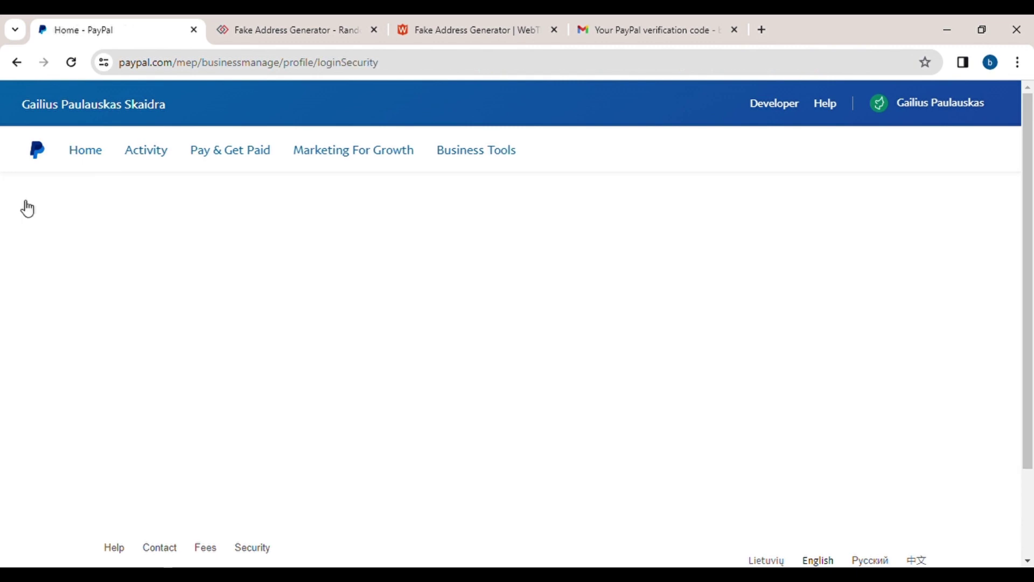
{"action": "left_click", "coordinate": [100, 151]}
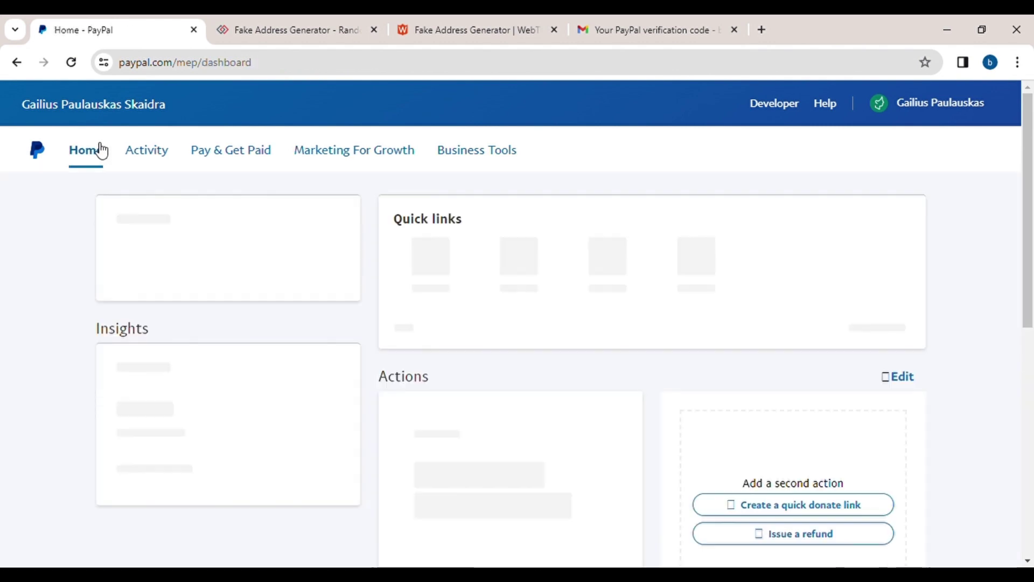
{"action": "scroll", "coordinate": [492, 259], "scroll_direction": "down", "scroll_amount": 5}
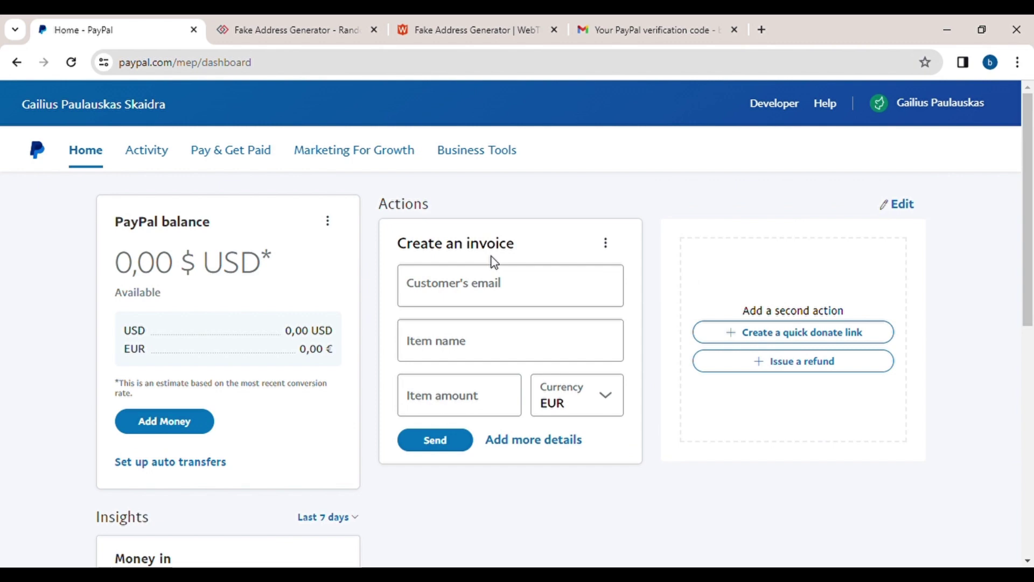
{"action": "scroll", "coordinate": [494, 263], "scroll_direction": "down", "scroll_amount": 5}
{"action": "scroll", "coordinate": [495, 263], "scroll_direction": "down", "scroll_amount": 4}
{"action": "scroll", "coordinate": [495, 263], "scroll_direction": "up", "scroll_amount": 8}
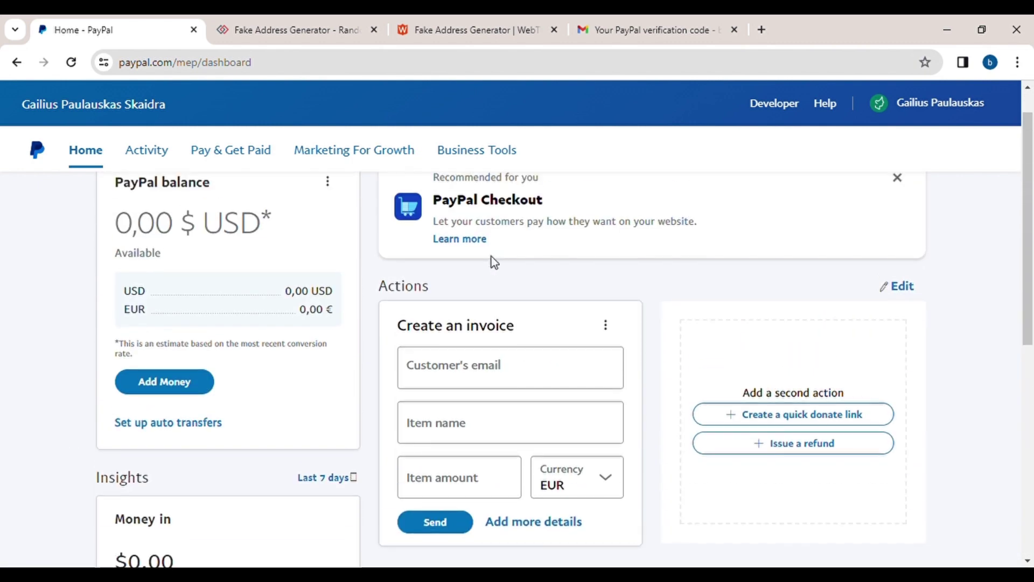
{"action": "scroll", "coordinate": [495, 262], "scroll_direction": "up", "scroll_amount": 1}
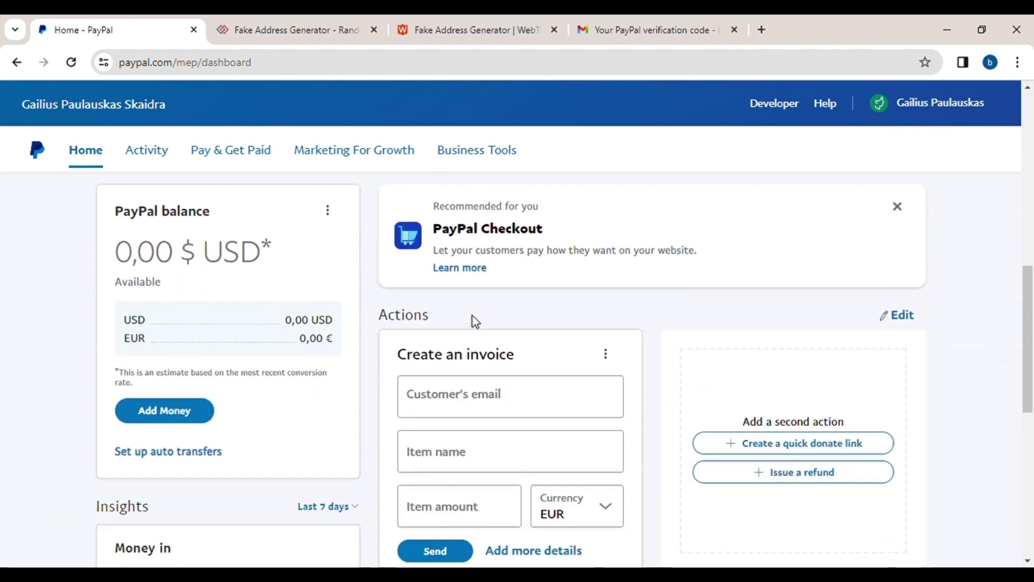
{"action": "scroll", "coordinate": [474, 318], "scroll_direction": "down", "scroll_amount": 3}
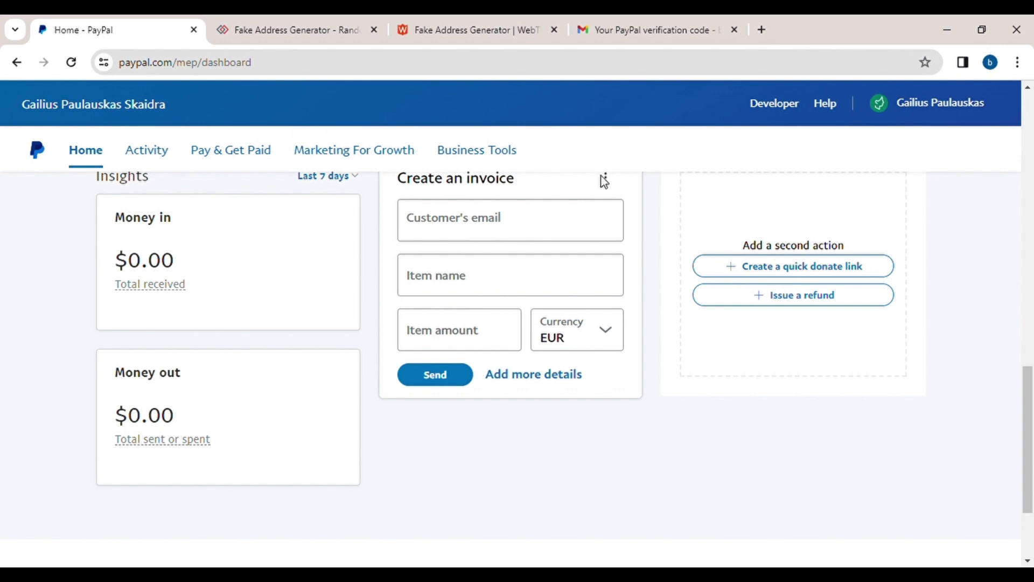
{"action": "left_click", "coordinate": [944, 105]}
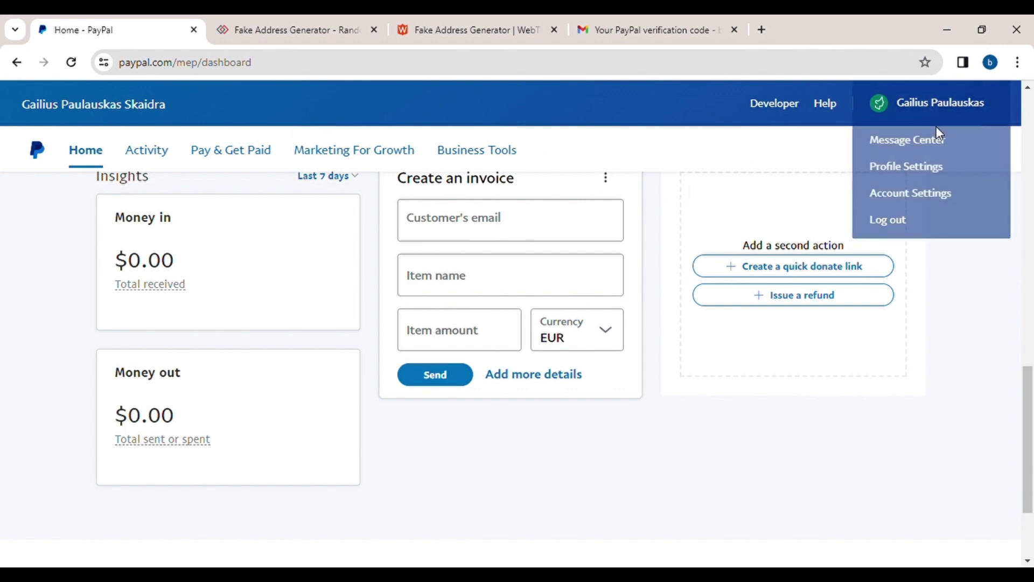
{"action": "scroll", "coordinate": [552, 497], "scroll_direction": "up", "scroll_amount": 3}
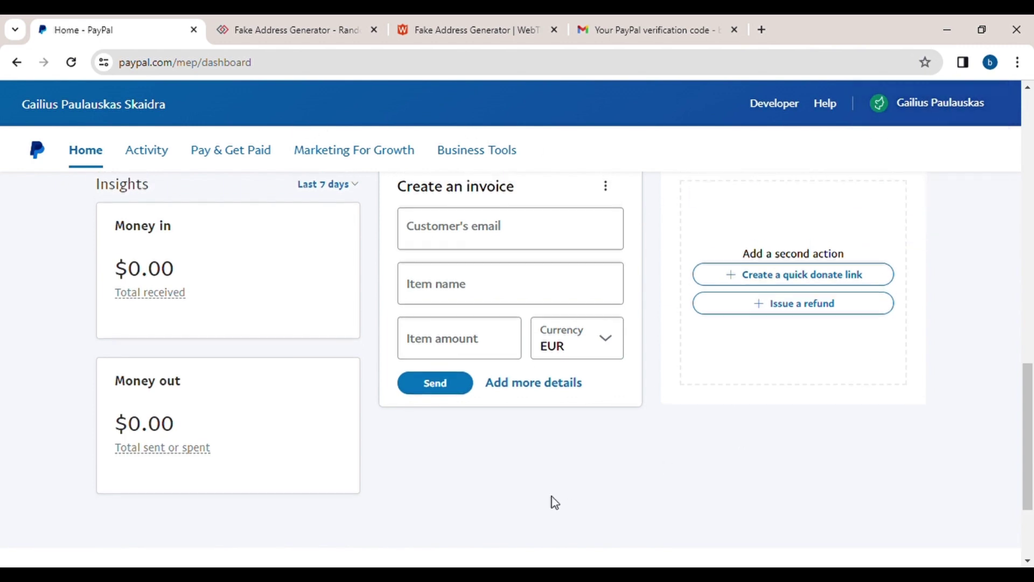
{"action": "scroll", "coordinate": [552, 497], "scroll_direction": "up", "scroll_amount": 4}
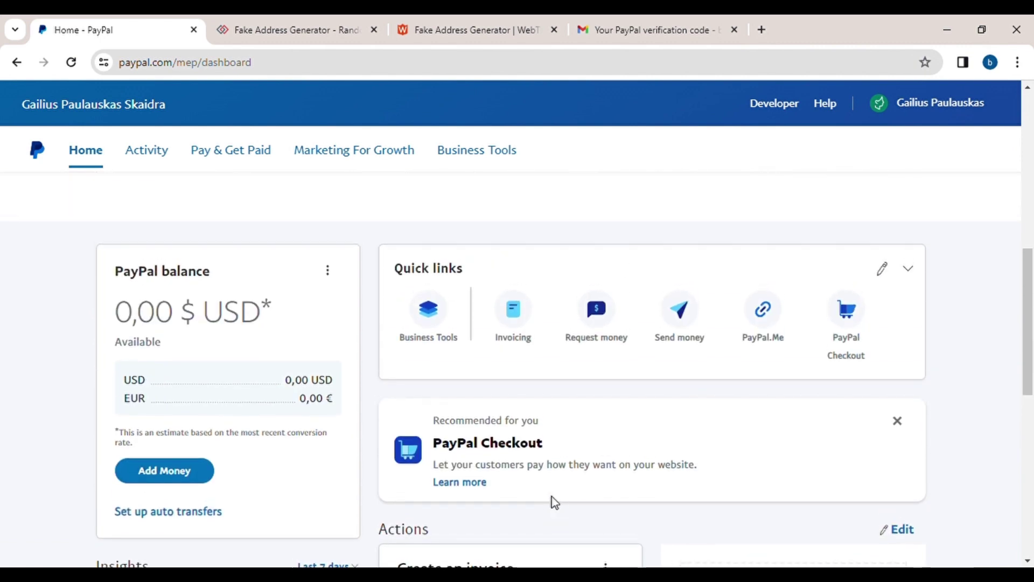
{"action": "scroll", "coordinate": [552, 497], "scroll_direction": "down", "scroll_amount": 10}
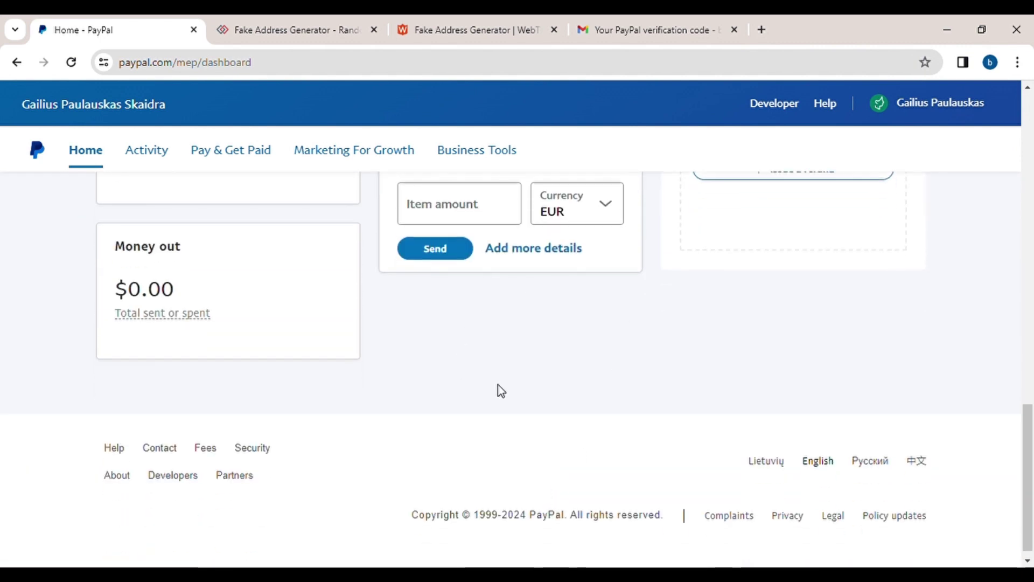
{"action": "scroll", "coordinate": [366, 226], "scroll_direction": "up", "scroll_amount": 8}
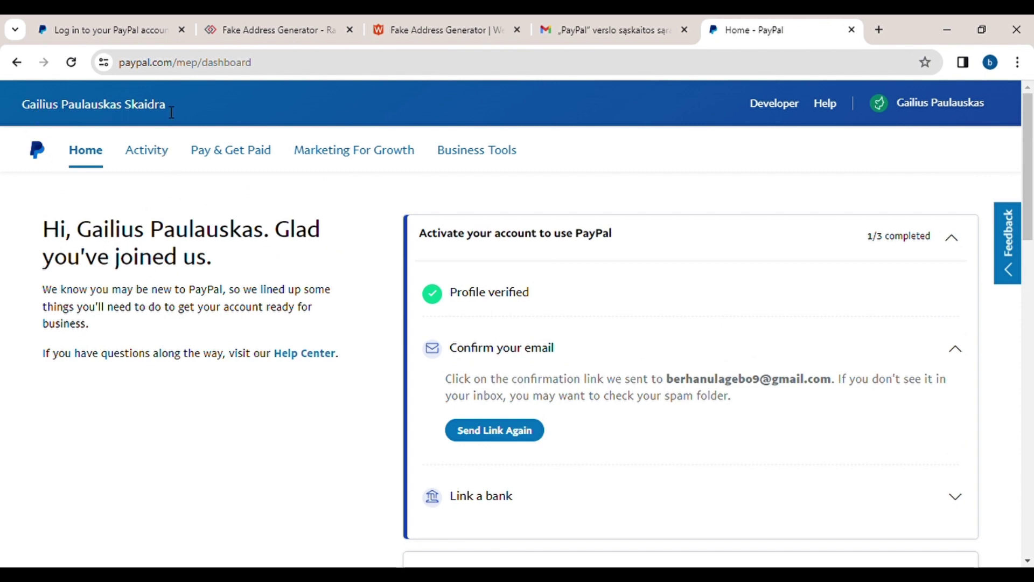
{"action": "left_click_drag", "start_coordinate": [172, 113], "coordinate": [7, 109]}
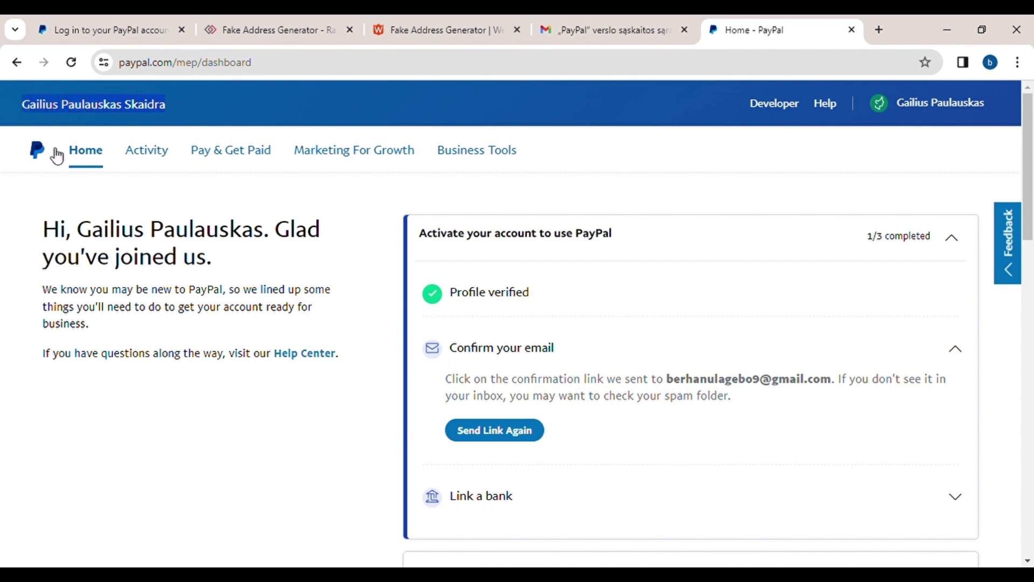
{"action": "left_click", "coordinate": [205, 198]}
{"action": "mouse_move", "coordinate": [162, 167]}
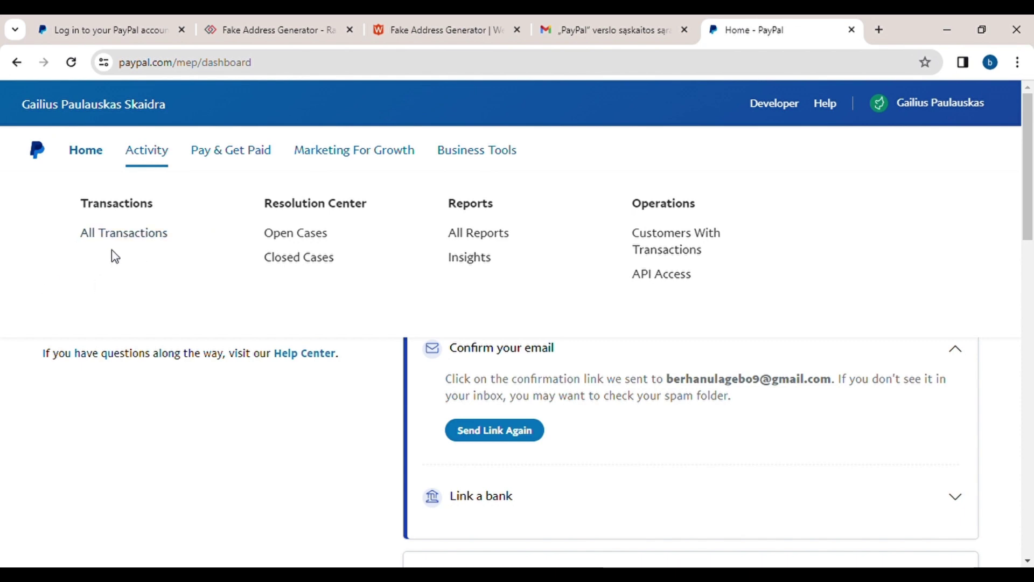
{"action": "left_click", "coordinate": [117, 237]}
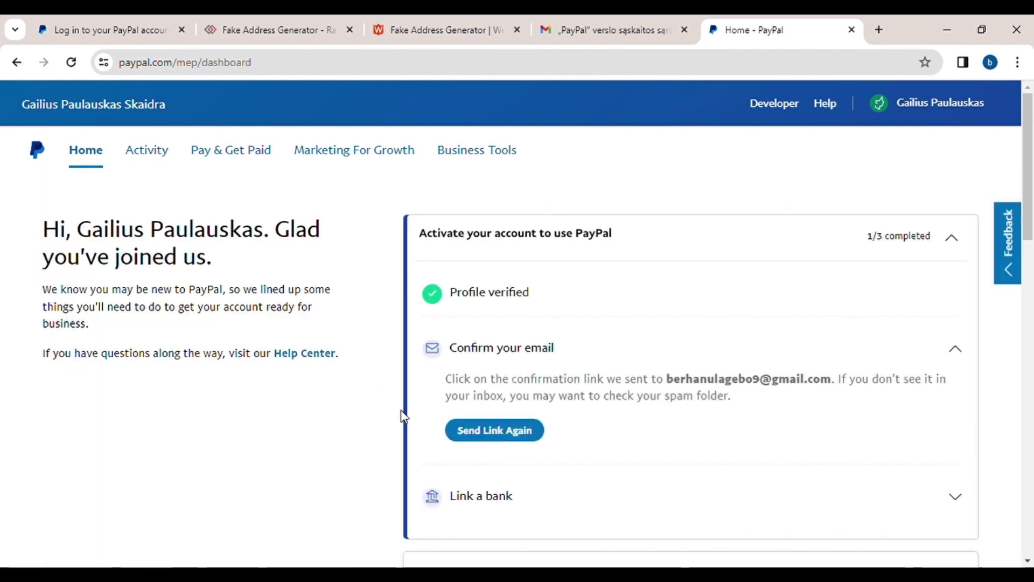
Resend the email confirmation link from the account activation checklist
{"action": "scroll", "coordinate": [405, 416], "scroll_direction": "down", "scroll_amount": 2}
{"action": "scroll", "coordinate": [404, 416], "scroll_direction": "up", "scroll_amount": 1}
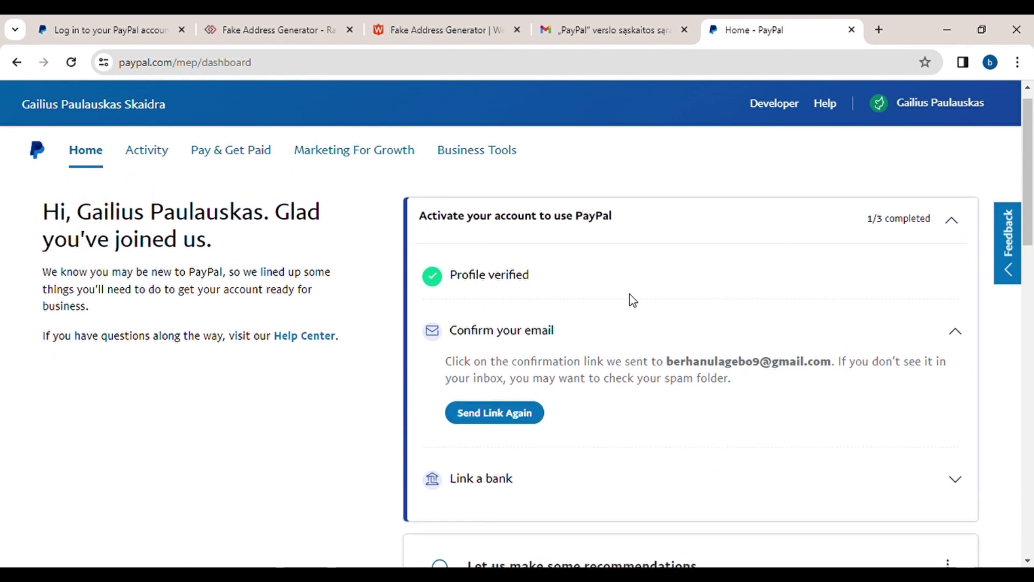
{"action": "left_click", "coordinate": [488, 419]}
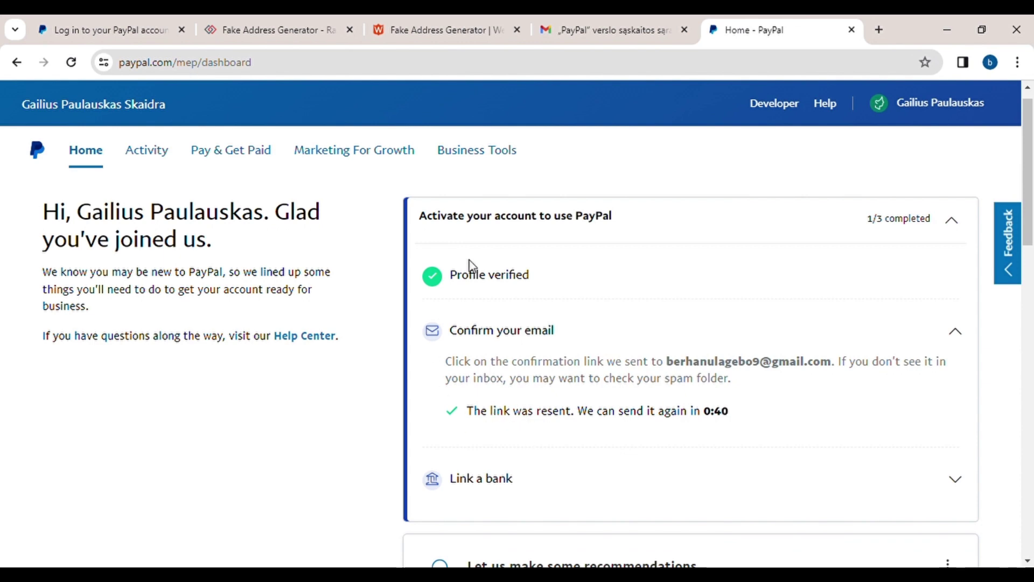
Switch to Gmail to check the inbox for PayPal's email confirmation message, and return to the PayPal dashboard
{"action": "left_click", "coordinate": [613, 22]}
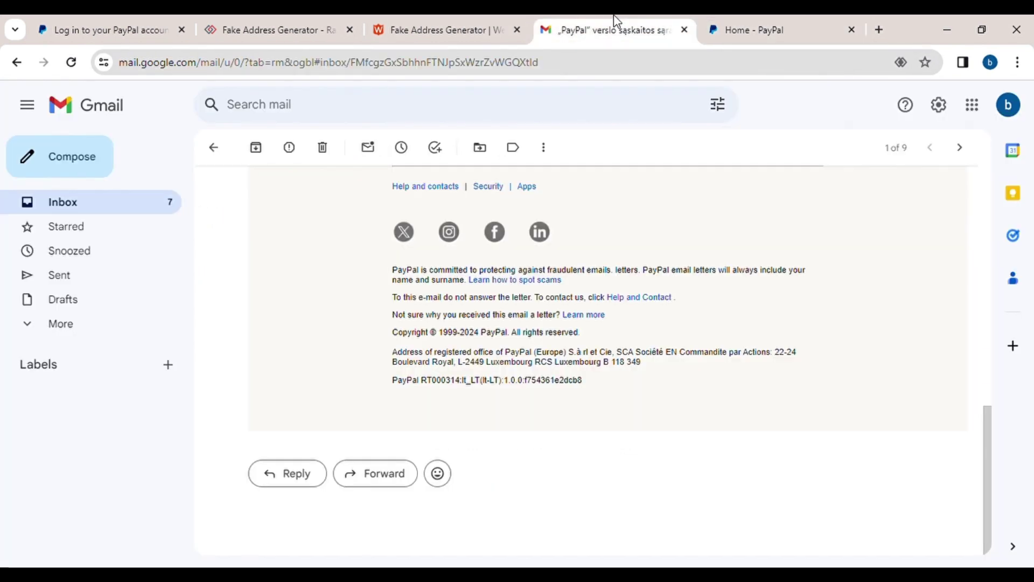
{"action": "left_click", "coordinate": [145, 215]}
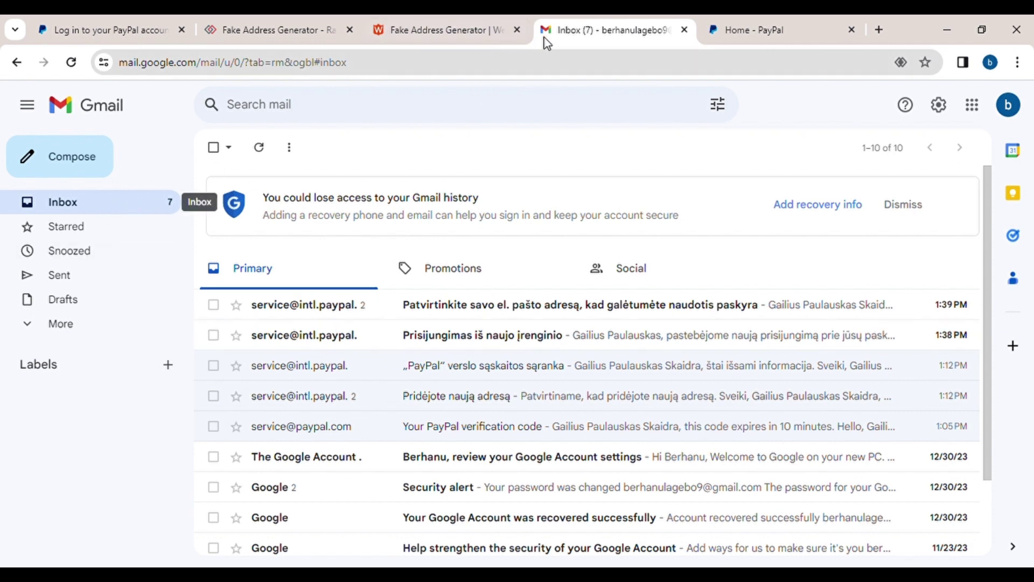
{"action": "left_click", "coordinate": [746, 26]}
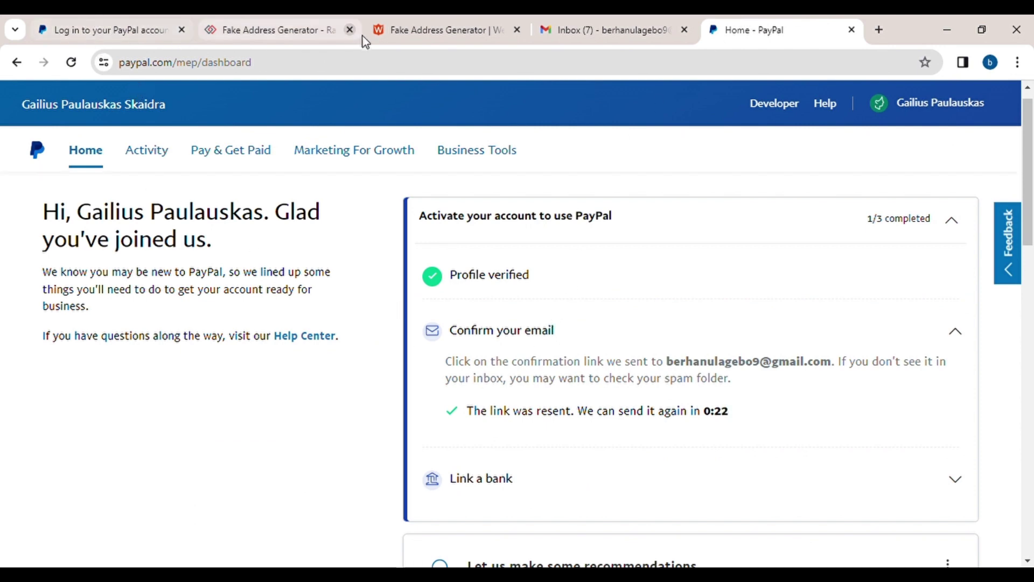
Switch to Gmail, open the newest PayPal email about confirming the email address and translate it to English
{"action": "left_click", "coordinate": [606, 37]}
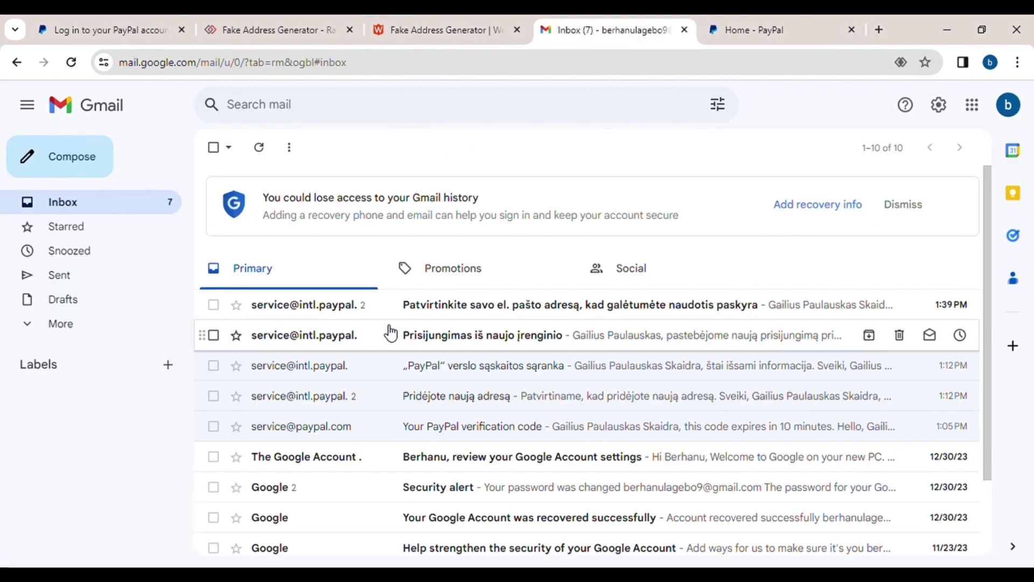
{"action": "left_click", "coordinate": [422, 309]}
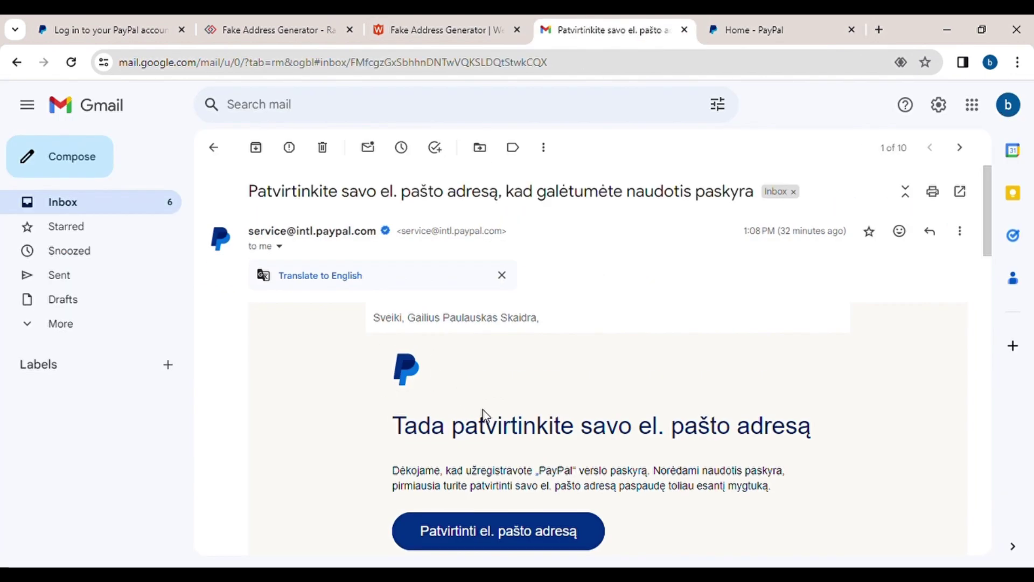
{"action": "scroll", "coordinate": [483, 415], "scroll_direction": "down", "scroll_amount": 2}
{"action": "scroll", "coordinate": [487, 416], "scroll_direction": "down", "scroll_amount": 1}
{"action": "scroll", "coordinate": [489, 415], "scroll_direction": "up", "scroll_amount": 3}
{"action": "left_click", "coordinate": [313, 278]}
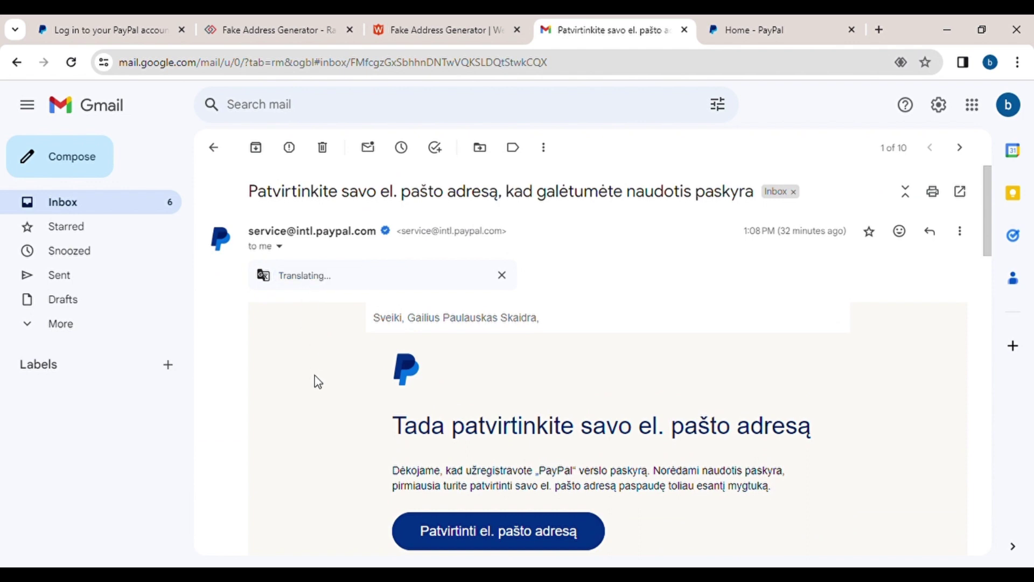
{"action": "scroll", "coordinate": [316, 377], "scroll_direction": "down", "scroll_amount": 3}
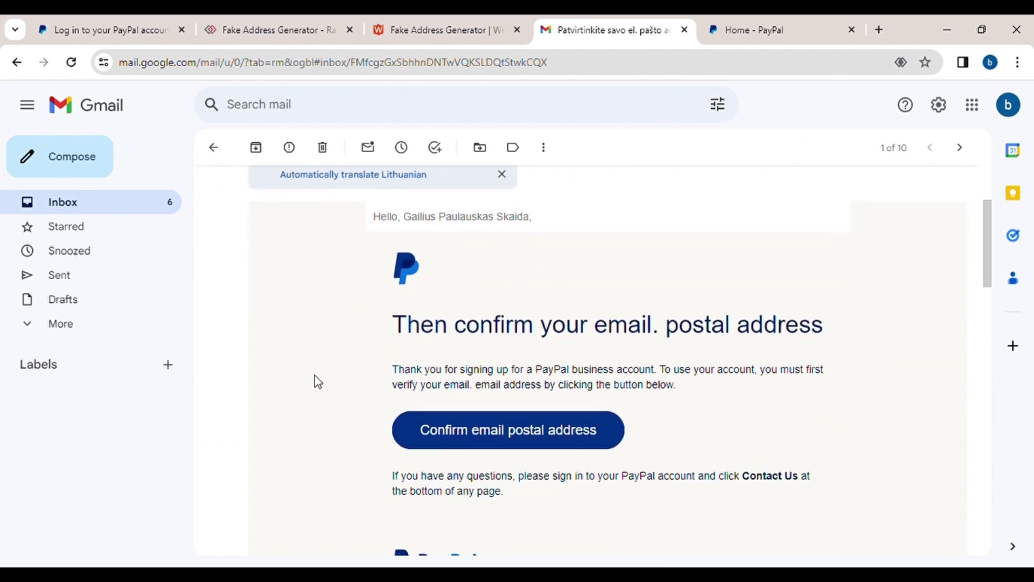
Confirm the email address through the message's confirmation link, logging in to PayPal with the prefilled password, and continue to the account dashboard
{"action": "left_click", "coordinate": [431, 435]}
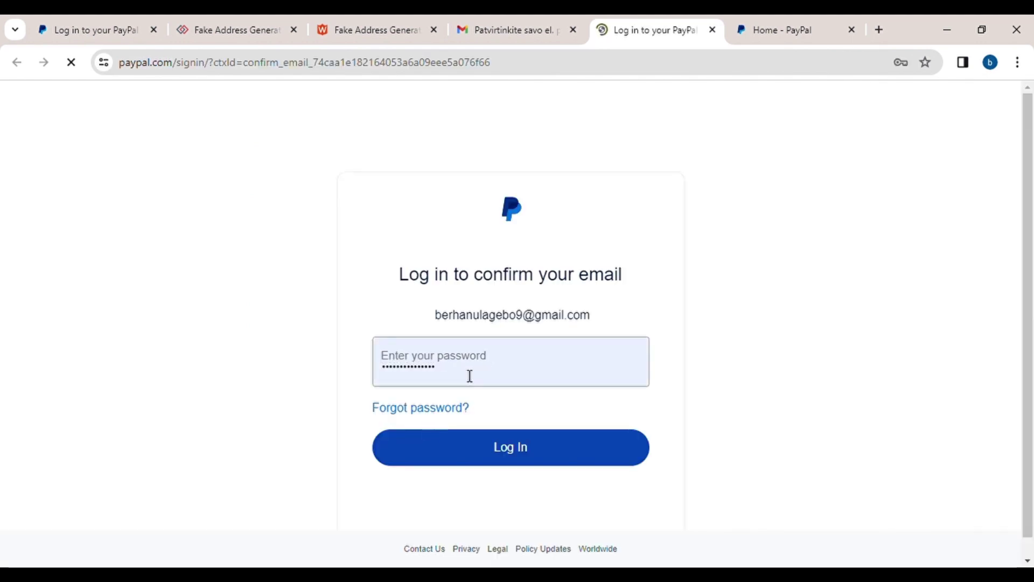
{"action": "left_click", "coordinate": [484, 451]}
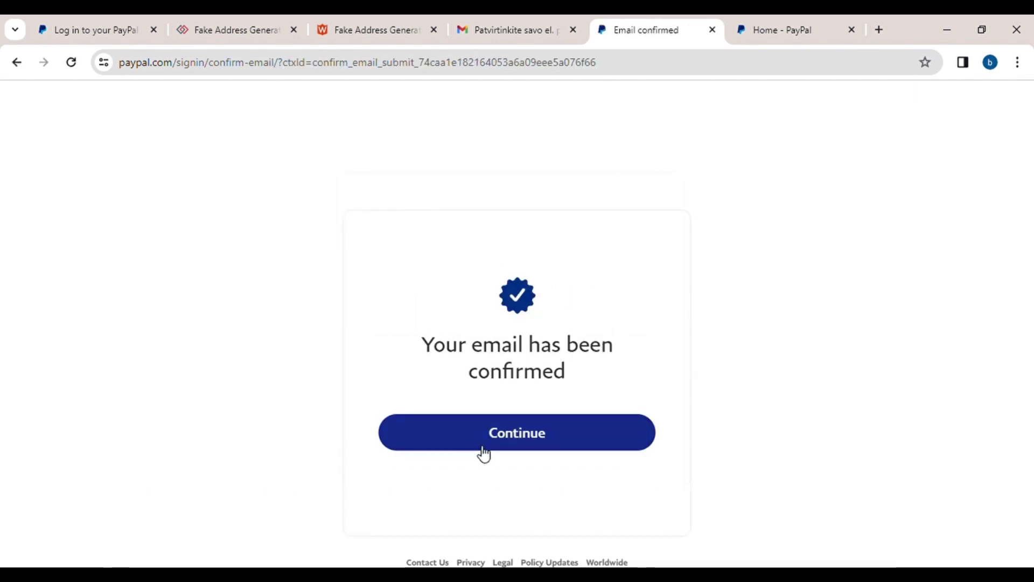
{"action": "left_click", "coordinate": [557, 450]}
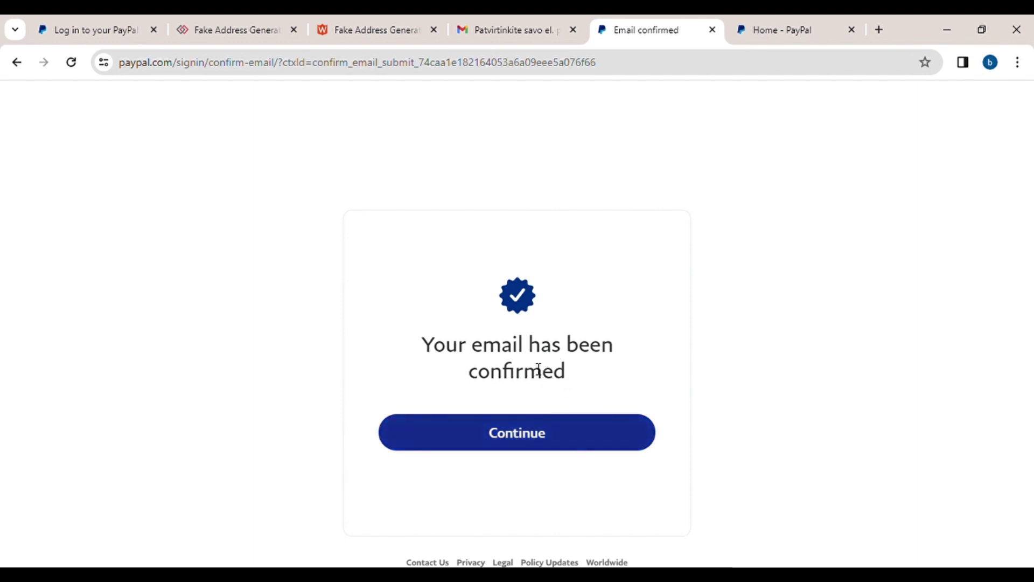
{"action": "left_click", "coordinate": [469, 449]}
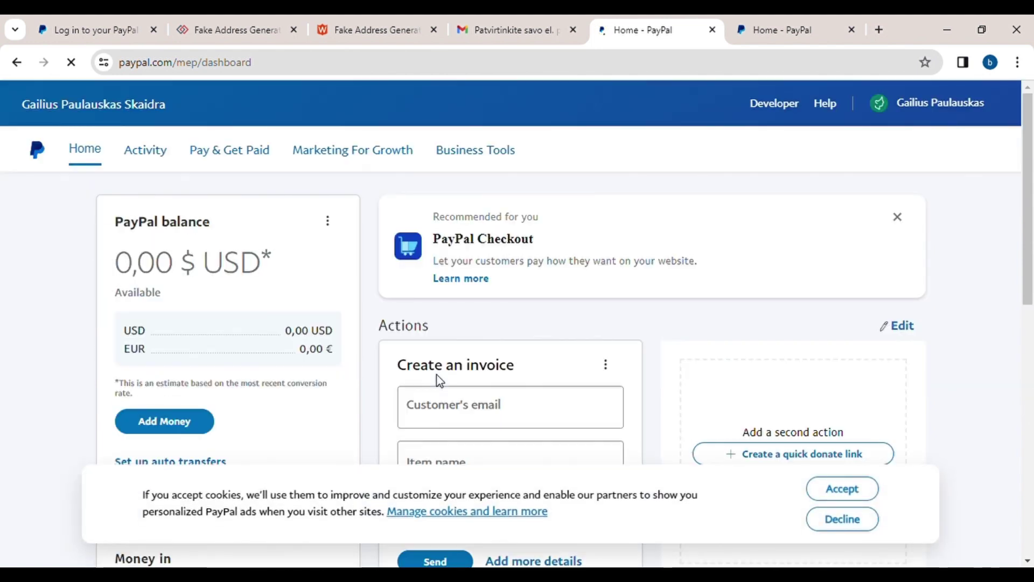
Accept the cookies on the PayPal dashboard
{"action": "scroll", "coordinate": [440, 381], "scroll_direction": "down", "scroll_amount": 2}
{"action": "scroll", "coordinate": [440, 381], "scroll_direction": "up", "scroll_amount": 2}
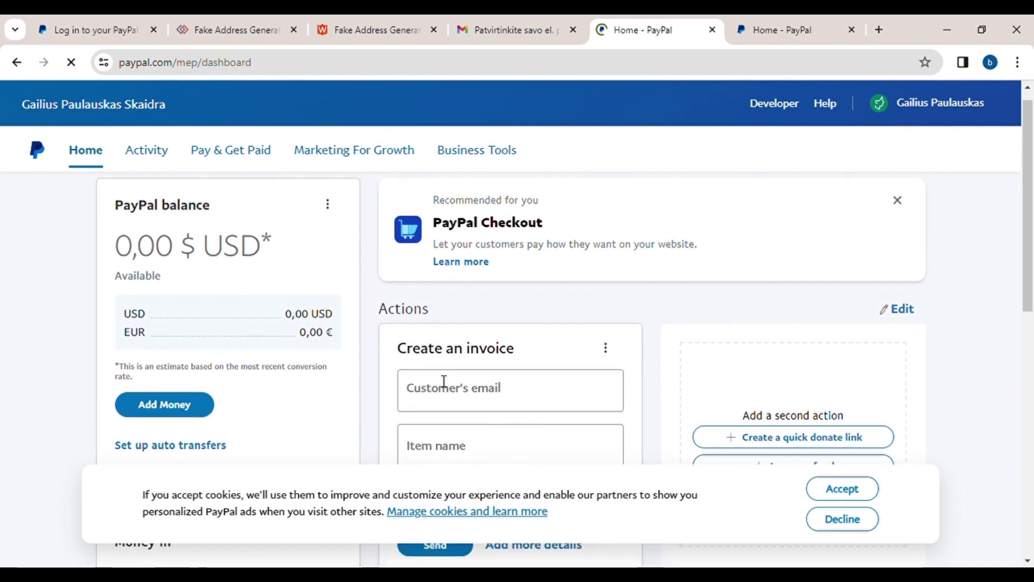
{"action": "left_click", "coordinate": [845, 492]}
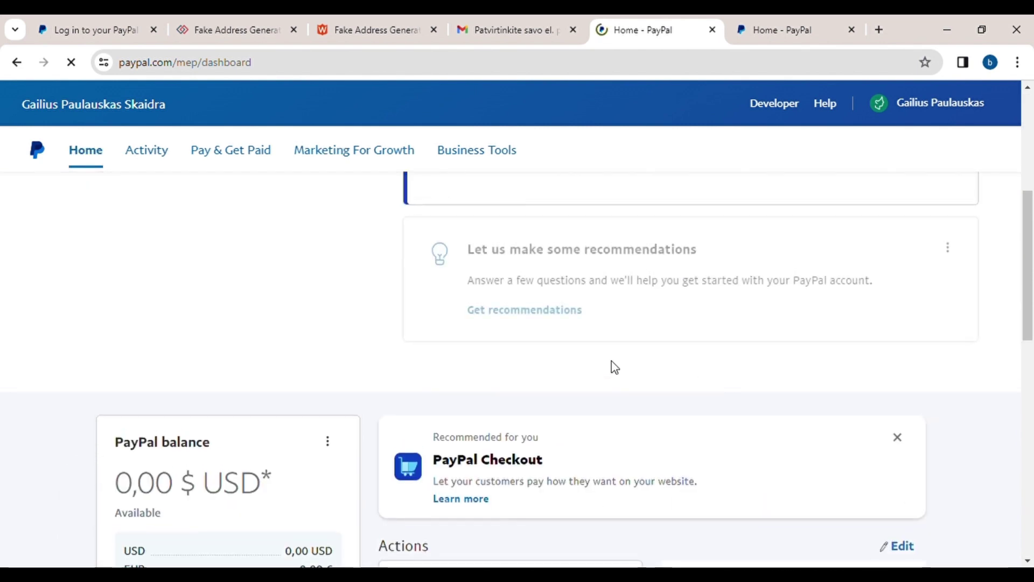
Examine the account activation checklist, balance, quick links, insights and invoice form on the dashboard
{"action": "scroll", "coordinate": [615, 367], "scroll_direction": "up", "scroll_amount": 4}
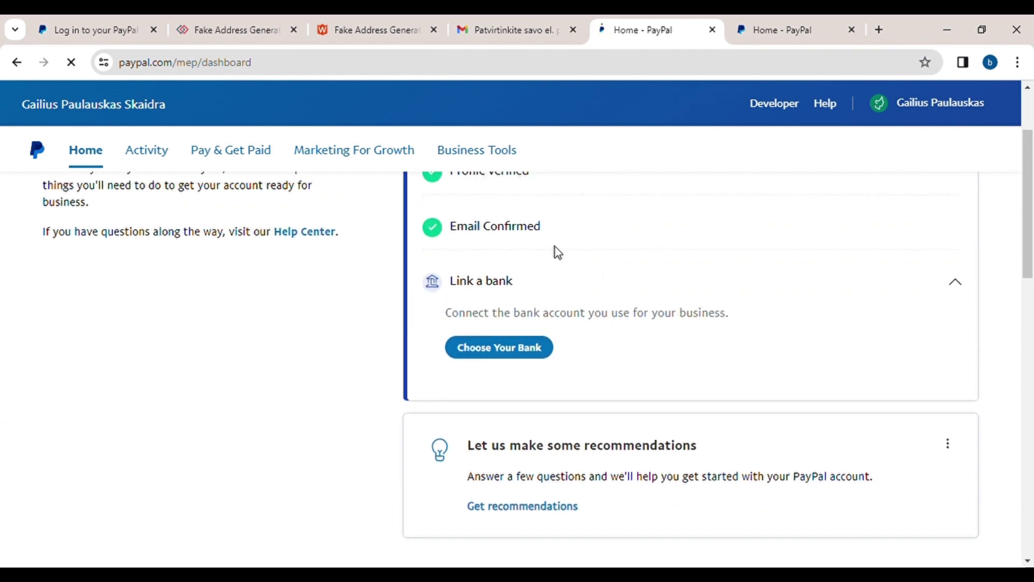
{"action": "scroll", "coordinate": [558, 252], "scroll_direction": "up", "scroll_amount": 3}
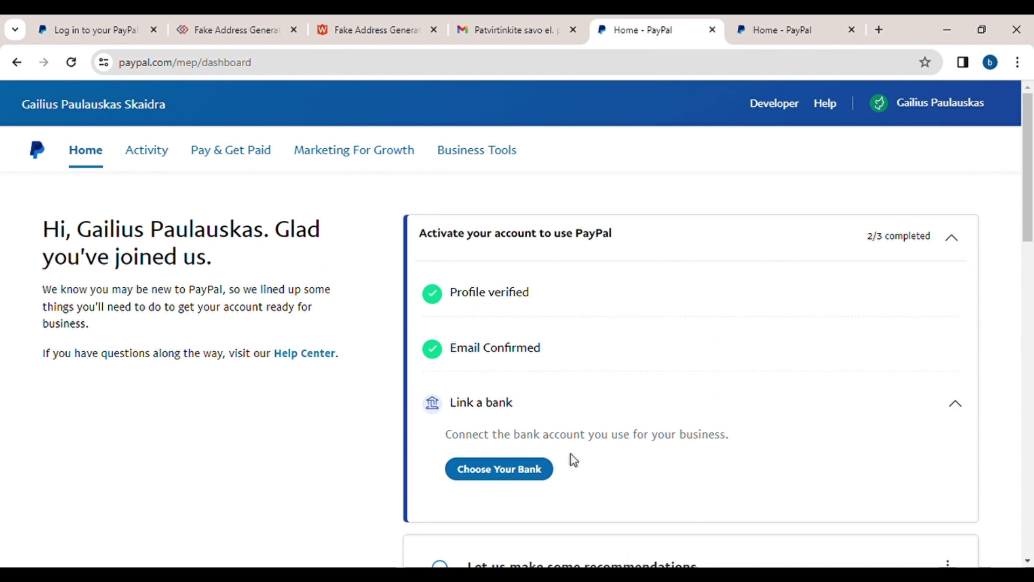
{"action": "scroll", "coordinate": [644, 461], "scroll_direction": "down", "scroll_amount": 3}
{"action": "scroll", "coordinate": [643, 461], "scroll_direction": "down", "scroll_amount": 7}
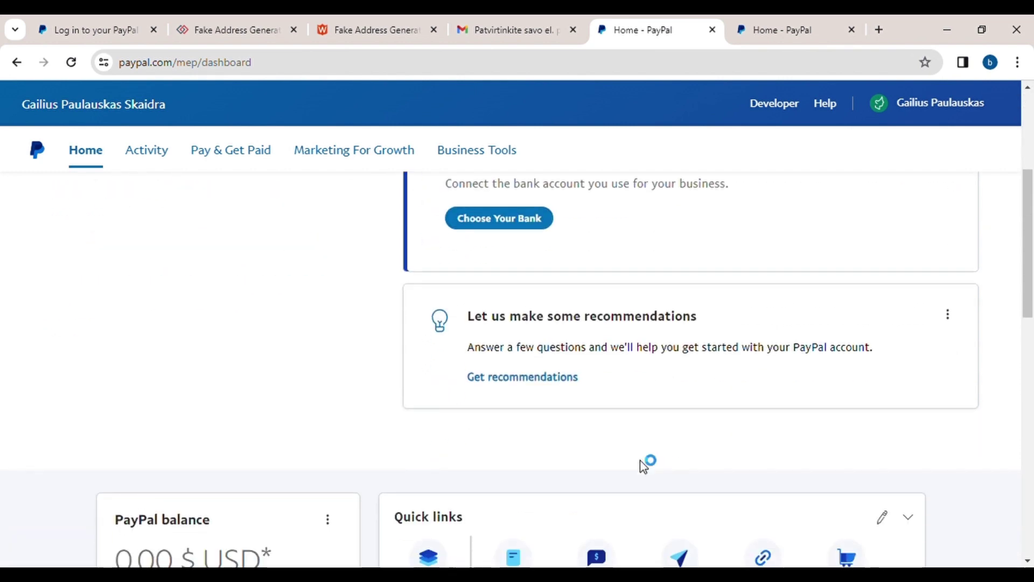
{"action": "scroll", "coordinate": [644, 461], "scroll_direction": "down", "scroll_amount": 1}
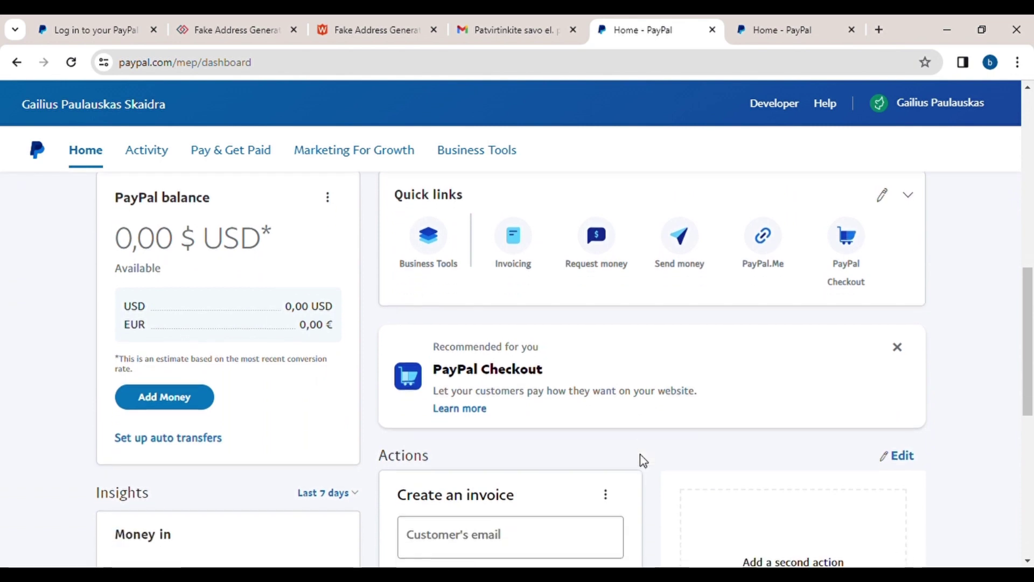
{"action": "scroll", "coordinate": [644, 461], "scroll_direction": "down", "scroll_amount": 1}
{"action": "scroll", "coordinate": [644, 461], "scroll_direction": "down", "scroll_amount": 2}
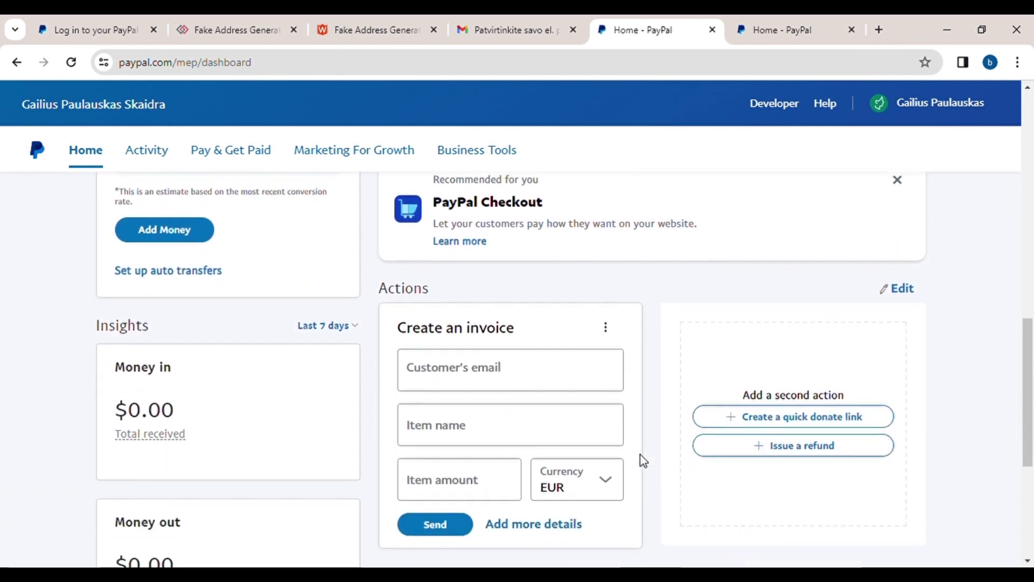
{"action": "scroll", "coordinate": [644, 461], "scroll_direction": "down", "scroll_amount": 2}
{"action": "scroll", "coordinate": [644, 462], "scroll_direction": "down", "scroll_amount": 2}
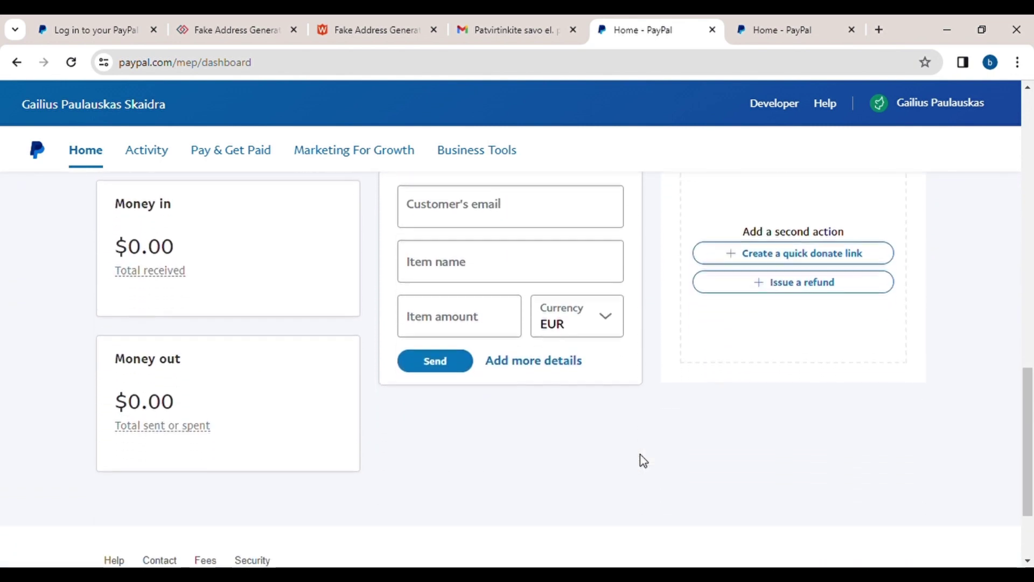
{"action": "scroll", "coordinate": [644, 461], "scroll_direction": "down", "scroll_amount": 2}
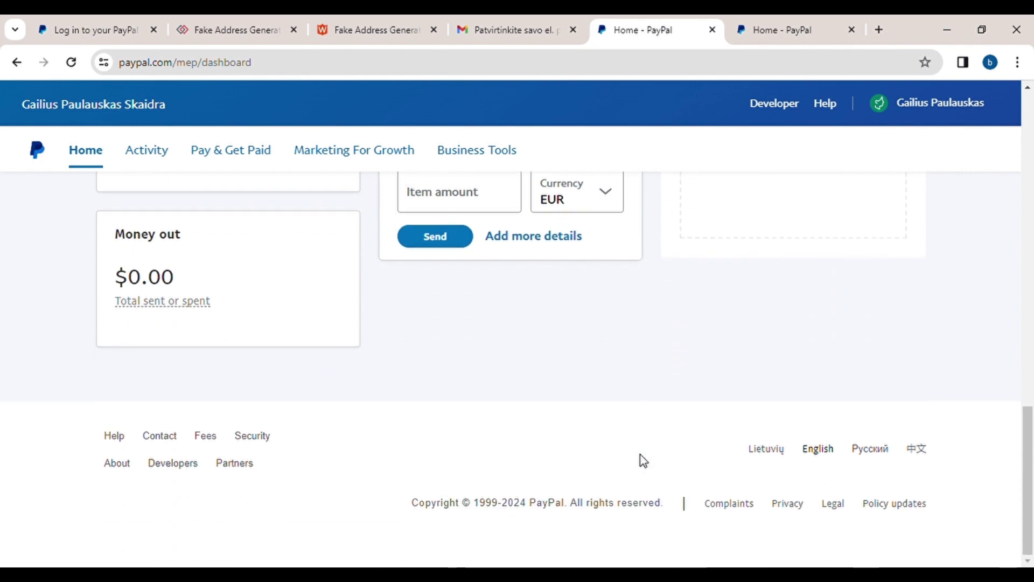
{"action": "scroll", "coordinate": [644, 461], "scroll_direction": "up", "scroll_amount": 2}
{"action": "scroll", "coordinate": [644, 461], "scroll_direction": "up", "scroll_amount": 7}
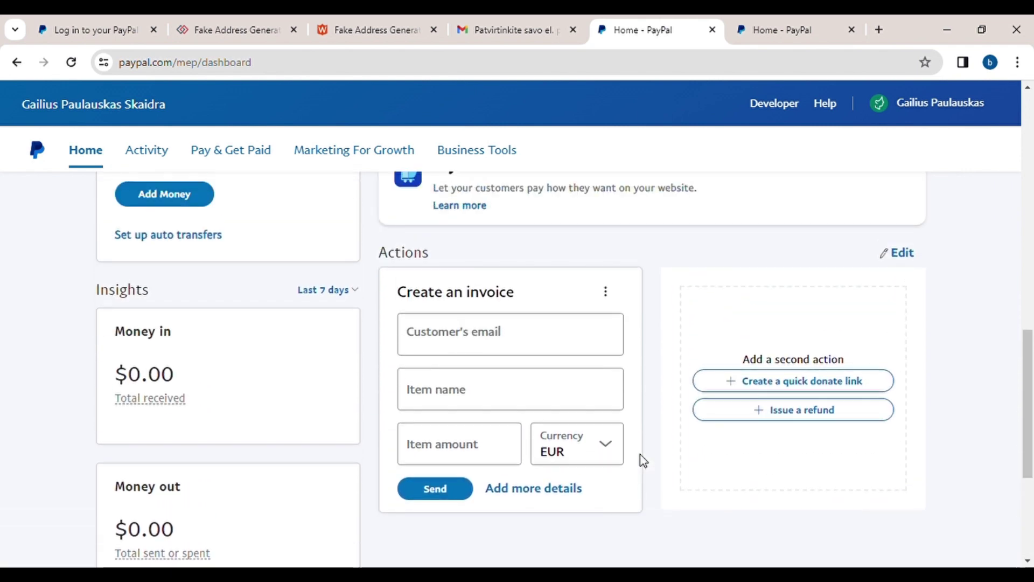
{"action": "scroll", "coordinate": [644, 461], "scroll_direction": "up", "scroll_amount": 3}
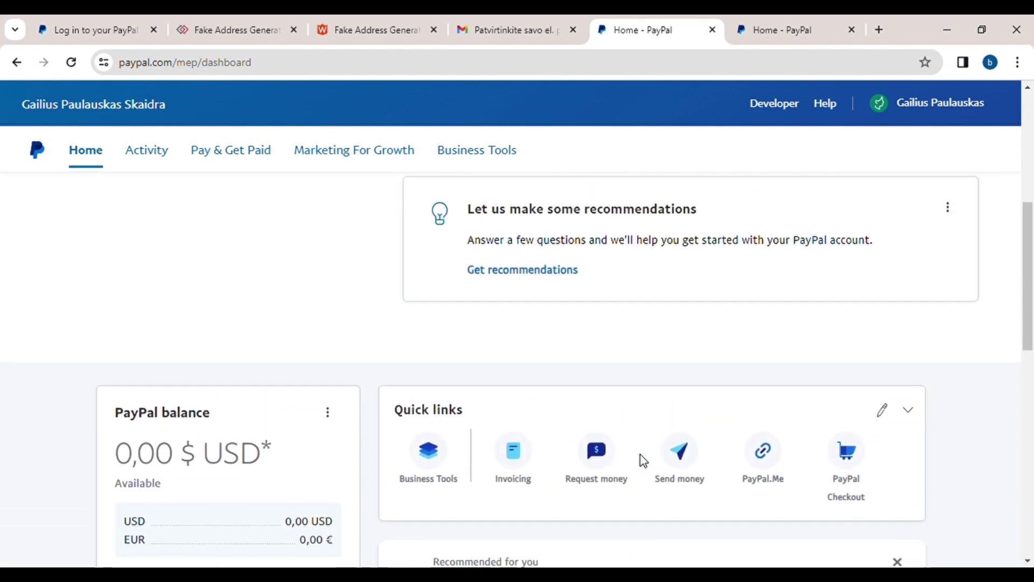